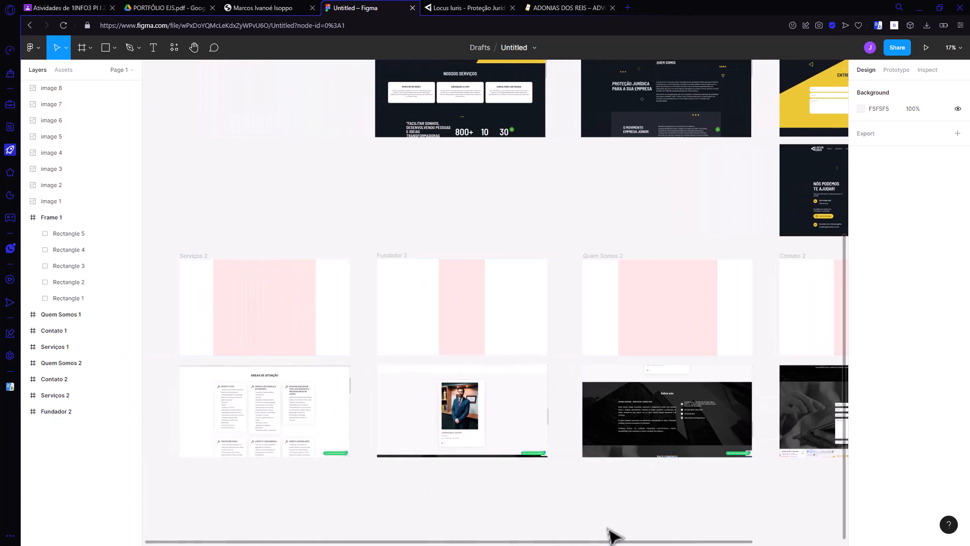
Step: Look over the wireframe frames and the reference website screenshots placed beneath them
drag(592, 543, 707, 518)
scroll(620, 444, up, 3)
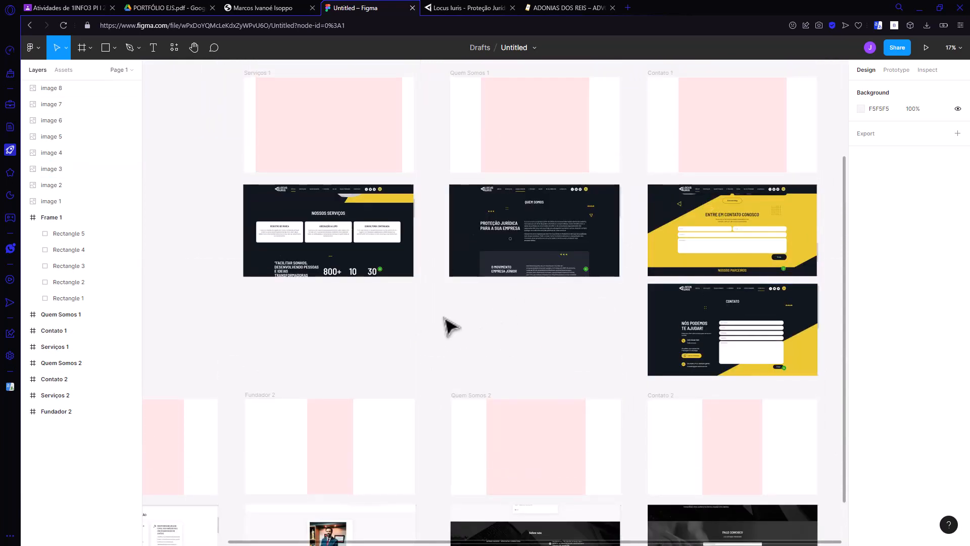
scroll(531, 363, down, 2)
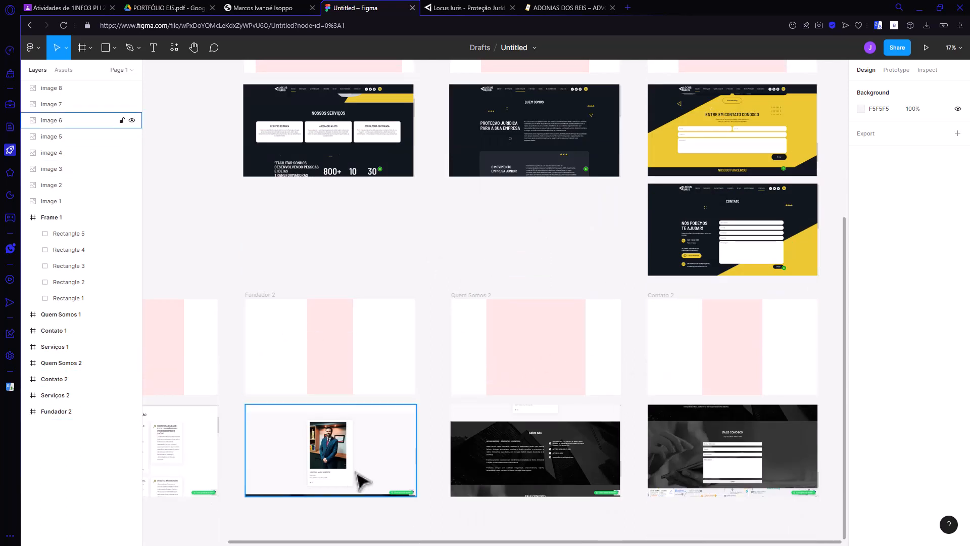
drag(414, 542, 310, 535)
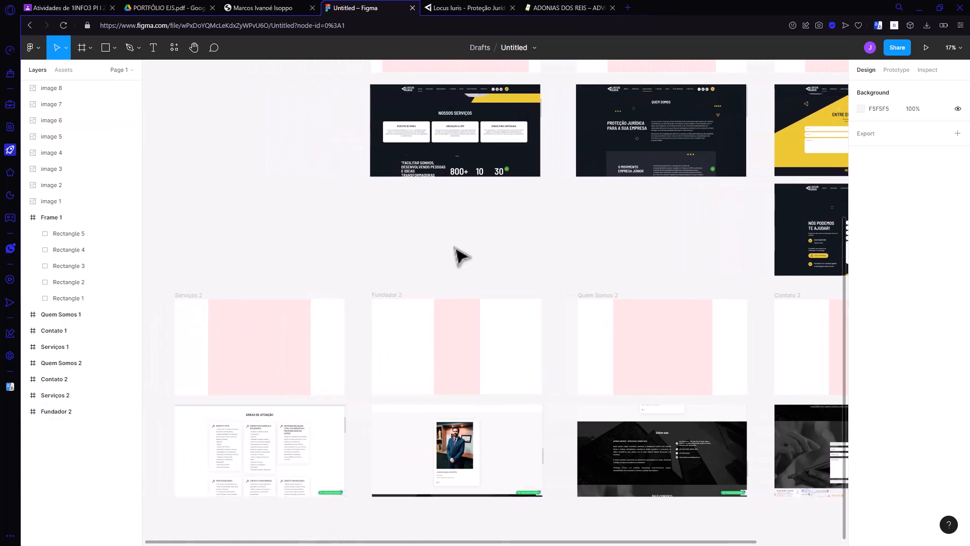
Step: Switch to the second law firm's website and view its Áreas de Atuação, O Escritório and Contato sections
click(552, 7)
scroll(657, 81, down, 10)
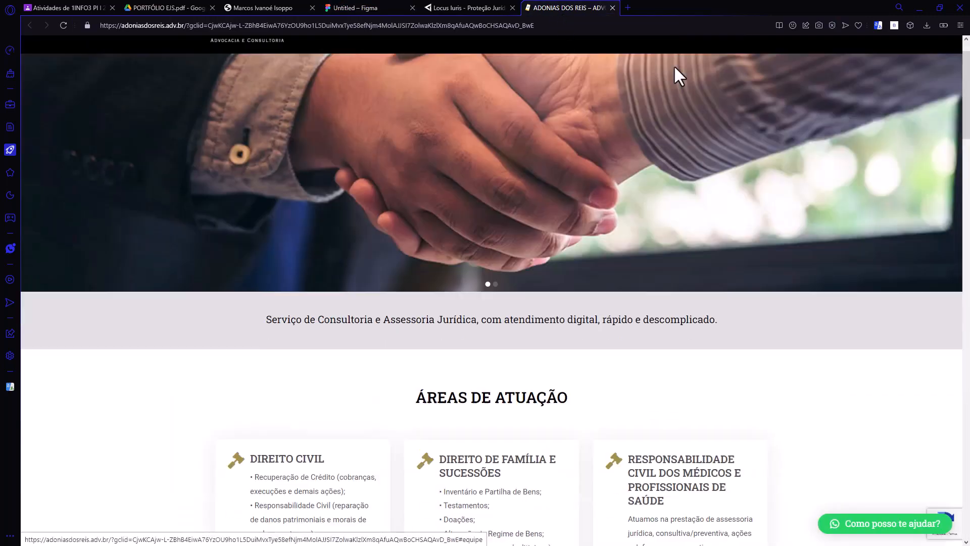
key(Home)
click(588, 75)
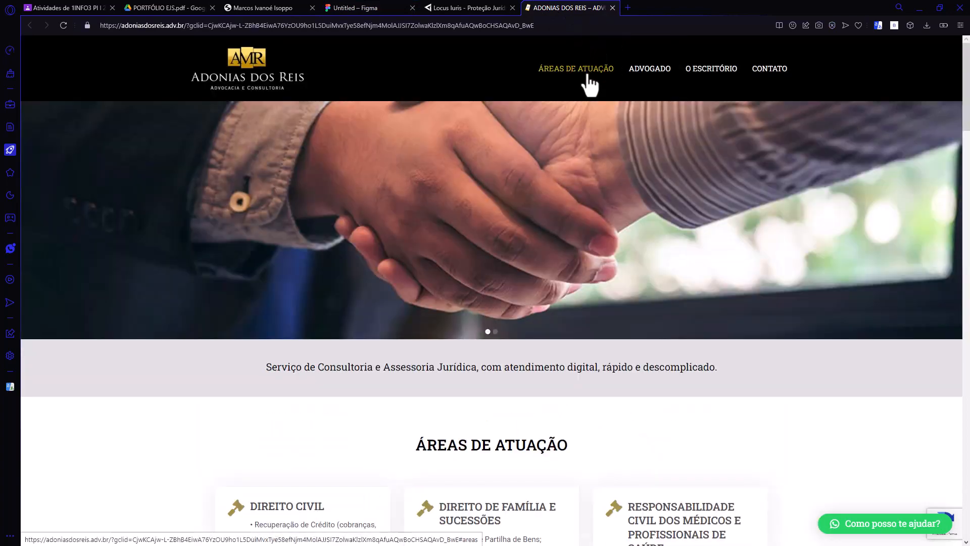
key(Home)
click(702, 69)
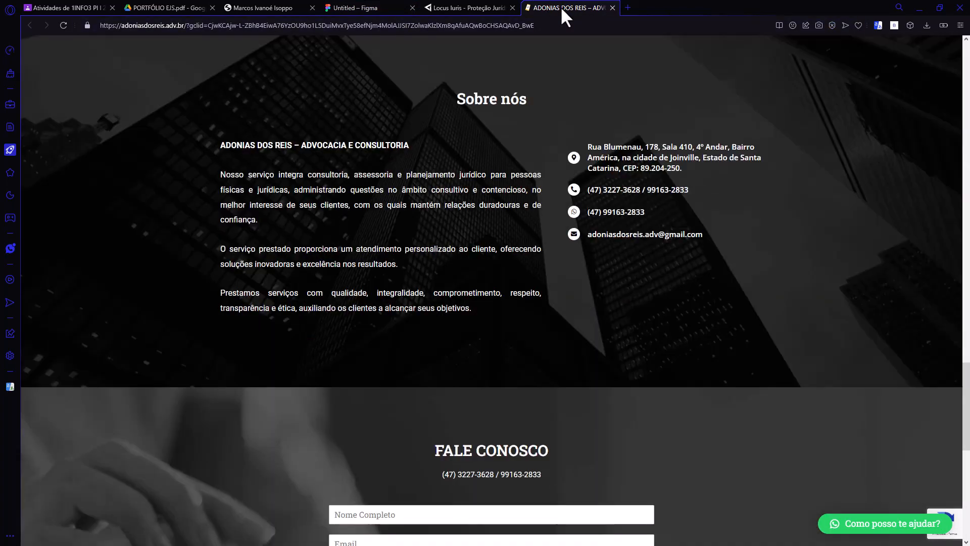
click(560, 6)
click(753, 70)
click(580, 6)
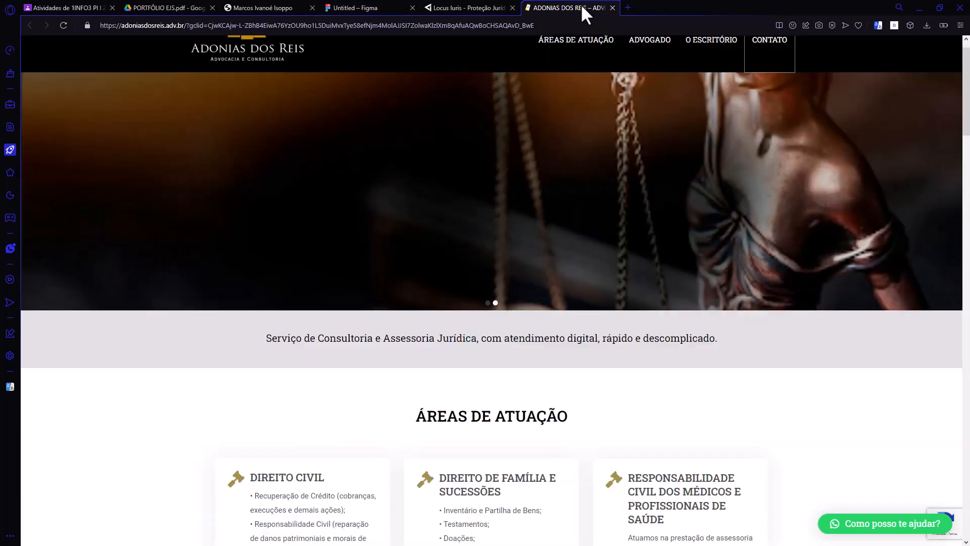
Step: Return to the Figma file and duplicate the Serviços 1 frame to the left of the original
click(348, 6)
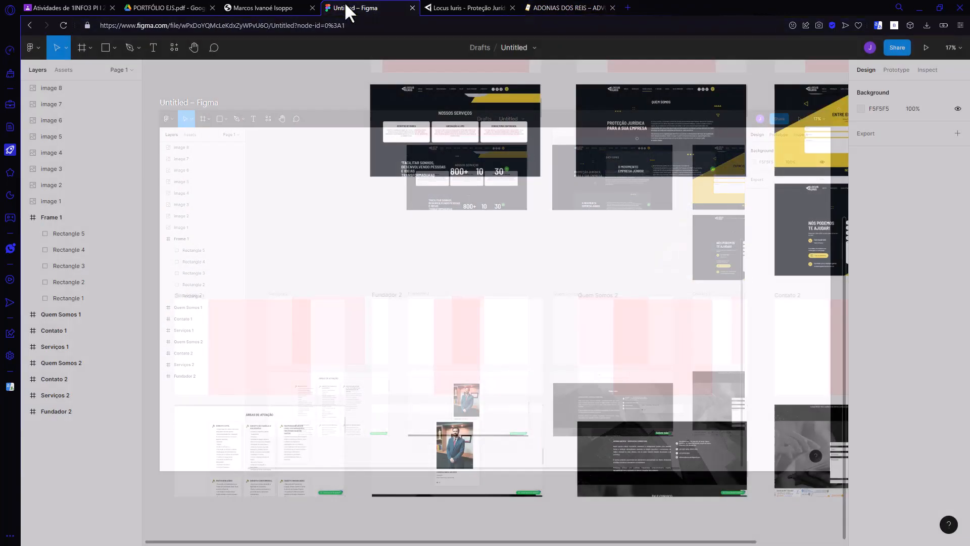
scroll(389, 196, up, 4)
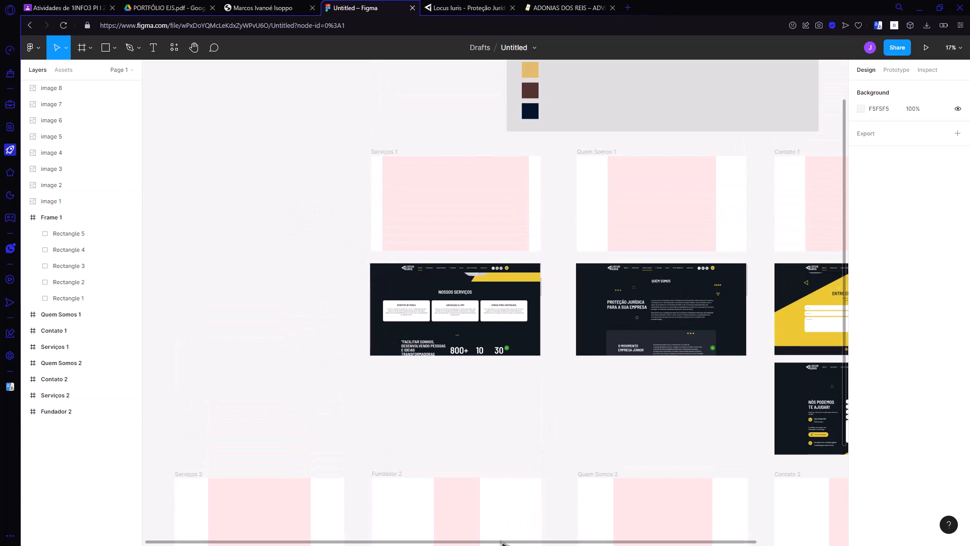
drag(502, 542, 378, 234)
scroll(379, 248, up, 1)
click(563, 252)
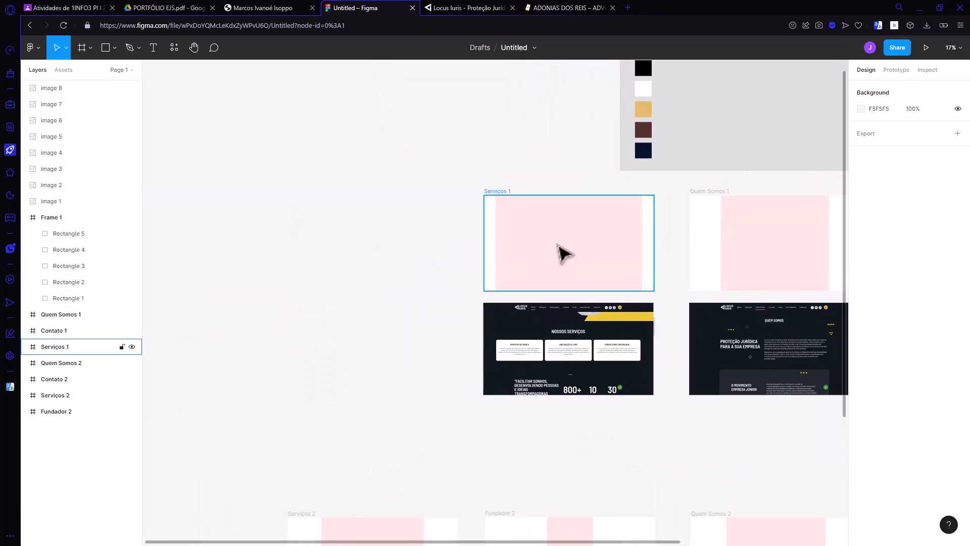
drag(564, 260, 374, 234)
Step: Check the Locus Iuris home page header, and duplicate its services screenshot beneath the new Serviços 3 frame in Figma
click(452, 7)
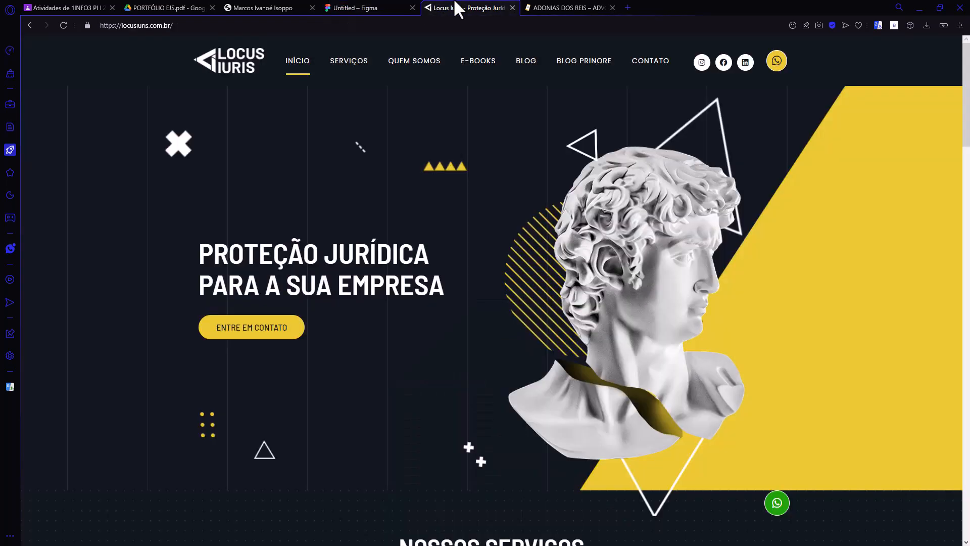
click(366, 8)
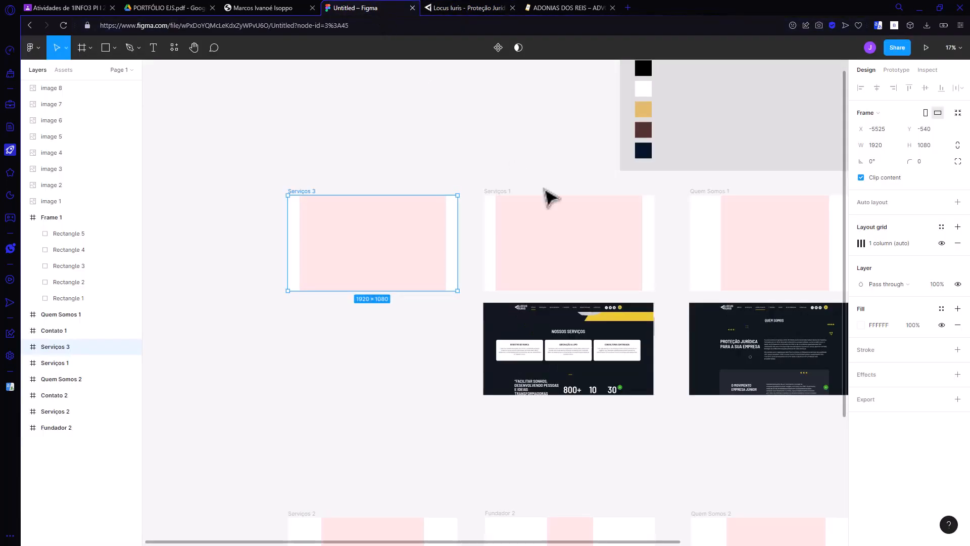
drag(555, 346, 372, 342)
Step: Move the copied screenshot up so its site header overlaps the lower part of the Serviços 3 frame
scroll(358, 316, up, 5)
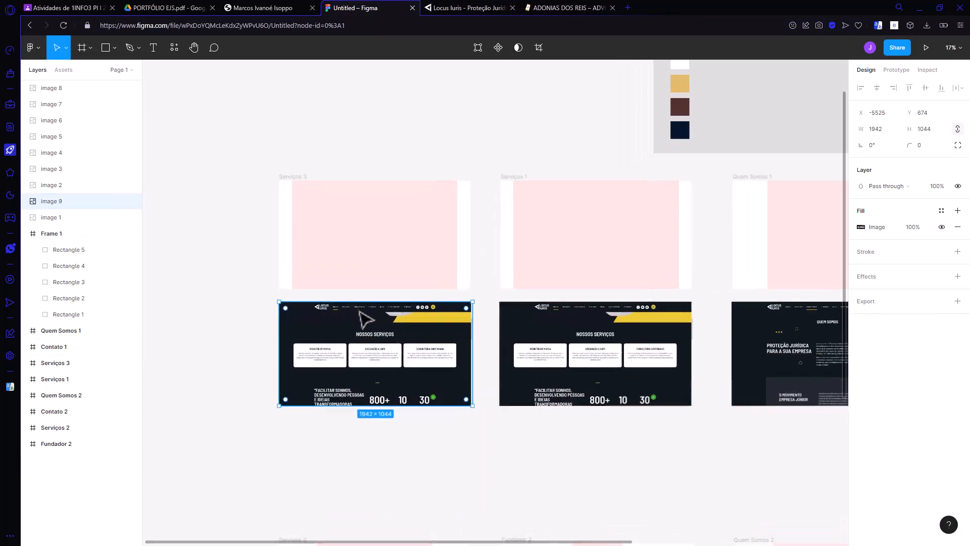
scroll(256, 288, up, 3)
drag(513, 401, 501, 346)
scroll(513, 350, up, 4)
Step: Adjust the margin of the Serviços 3 frame's column grid to 350 so the column fits the screenshot's site header
click(524, 310)
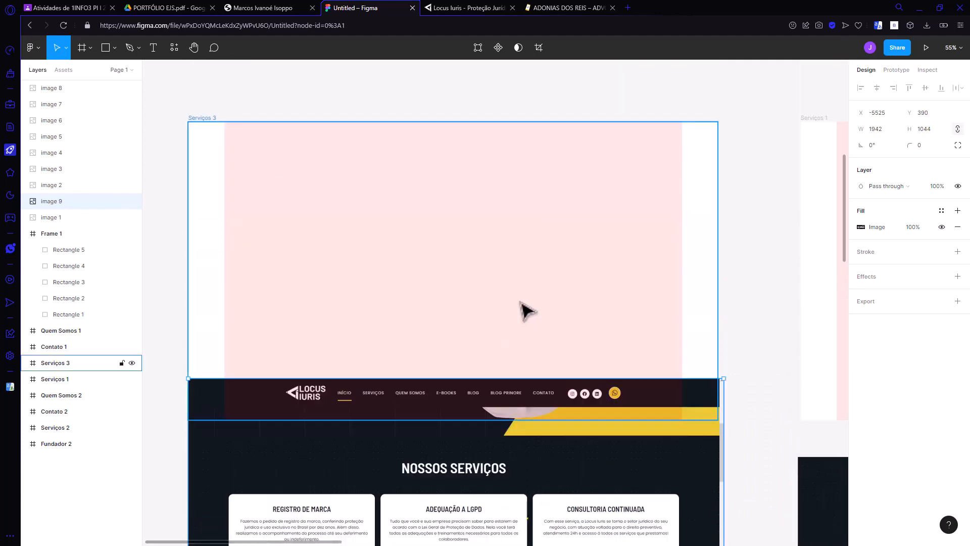
click(861, 245)
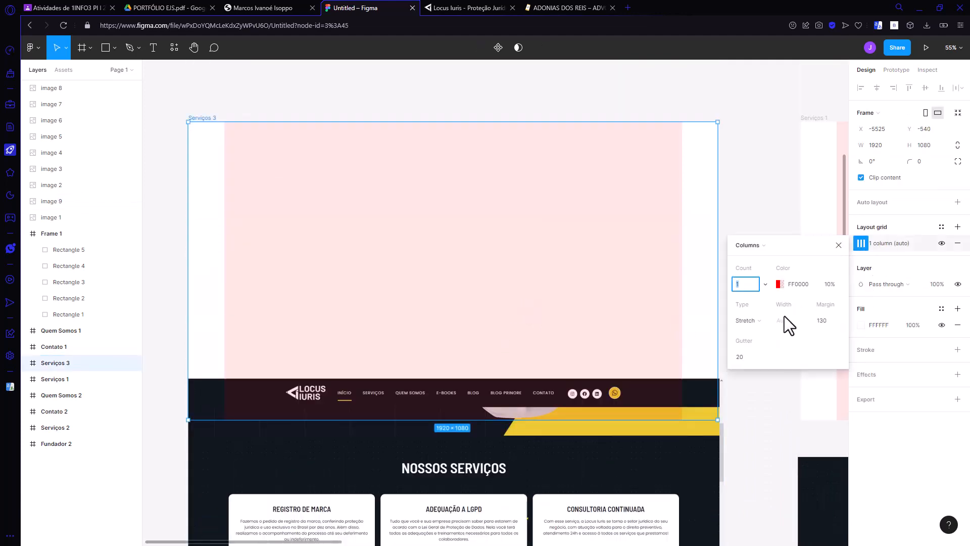
click(822, 321)
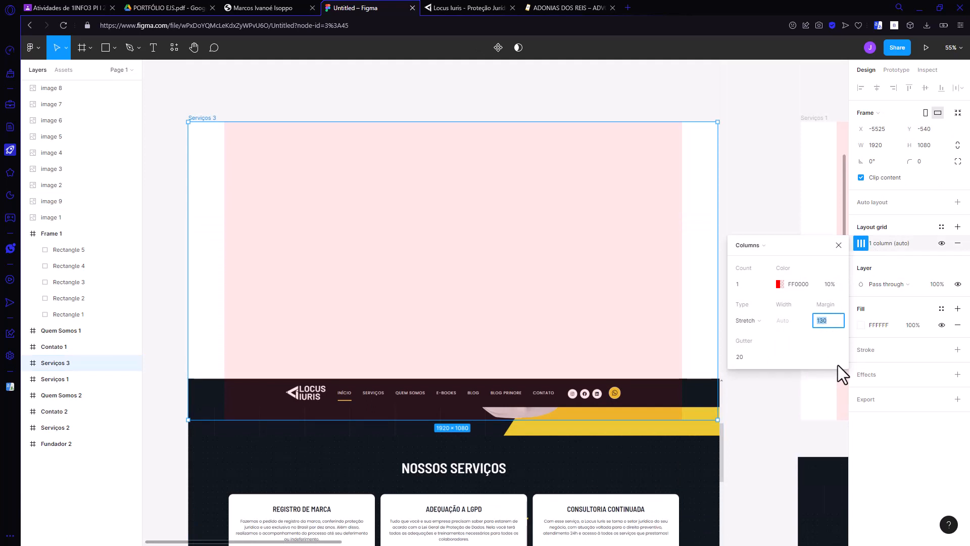
text(300)
key(Return)
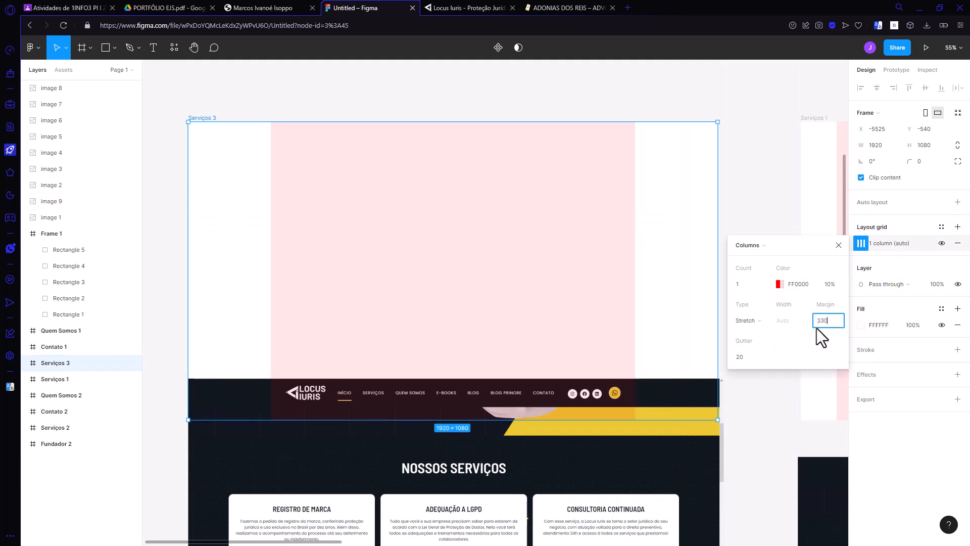
key(Return)
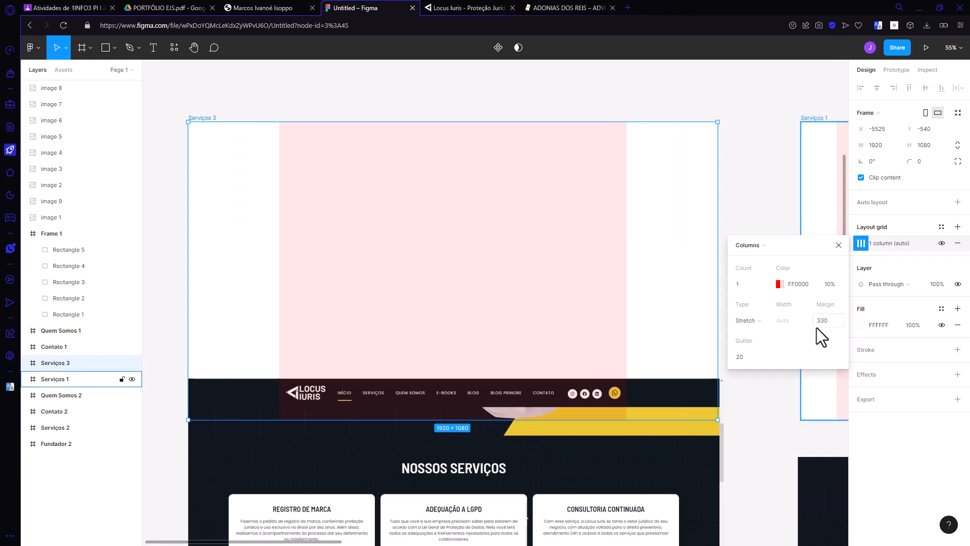
click(836, 247)
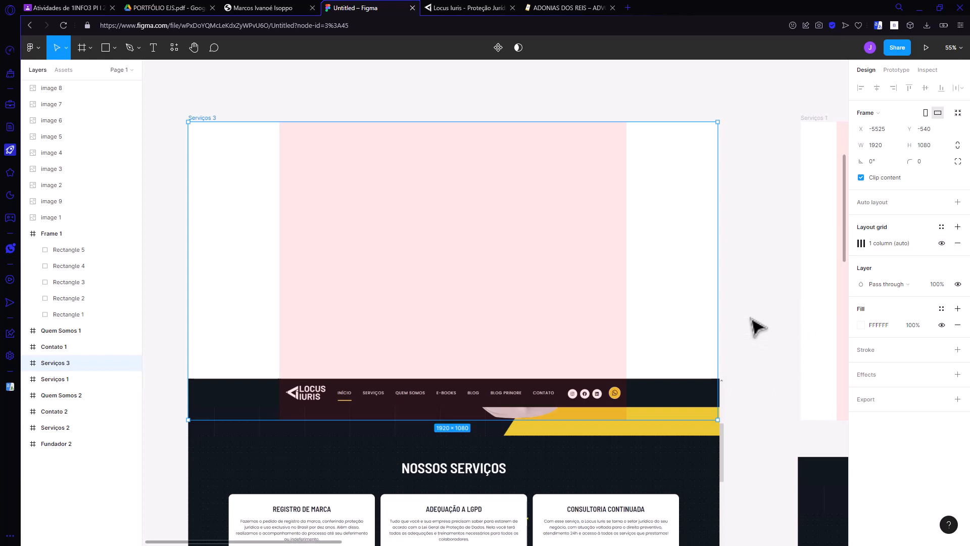
click(861, 243)
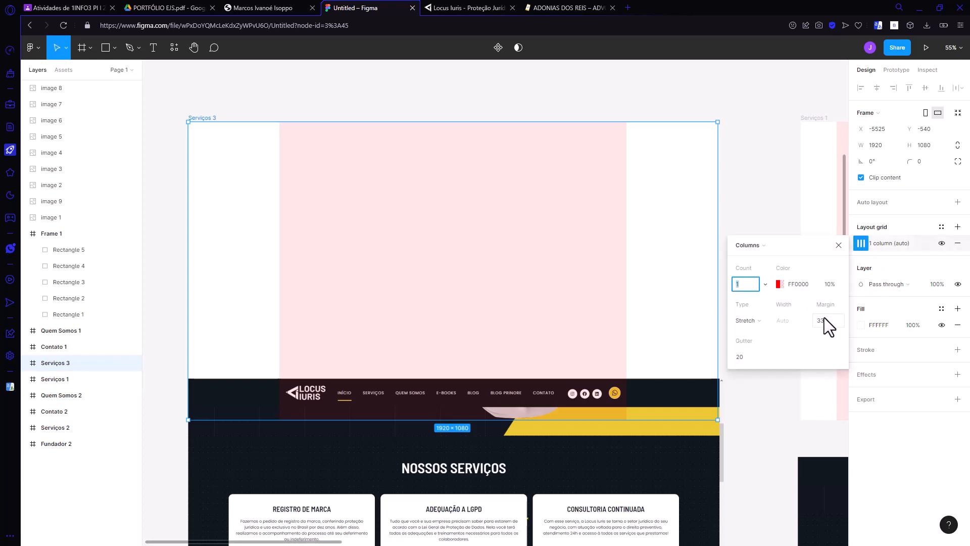
text(350)
key(Return)
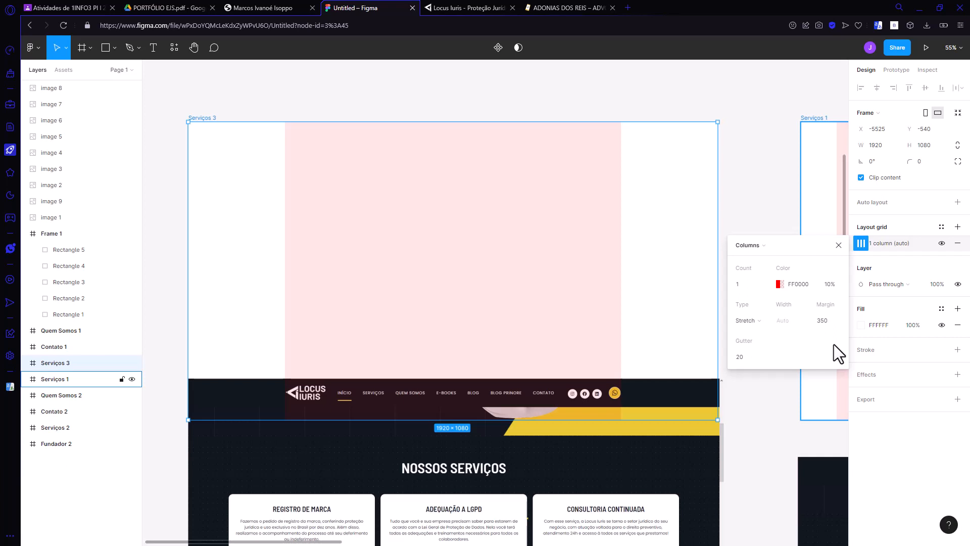
Step: Move the overlapping Locus Iuris screenshot back below the Serviços 3 frame, level with the neighbouring screenshot, and deselect it
drag(590, 489, 590, 479)
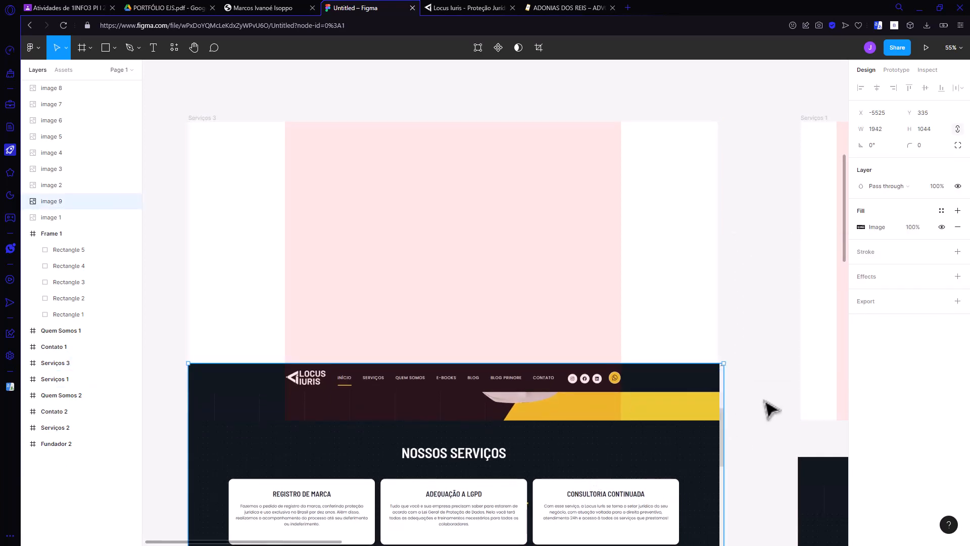
scroll(767, 403, down, 1)
scroll(765, 401, down, 3)
scroll(765, 400, down, 3)
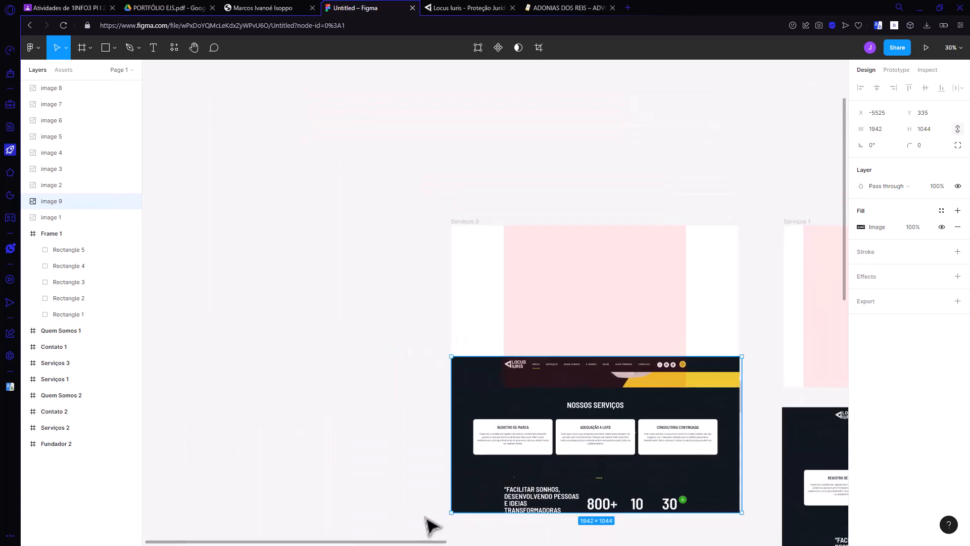
drag(413, 543, 489, 542)
scroll(477, 454, down, 2)
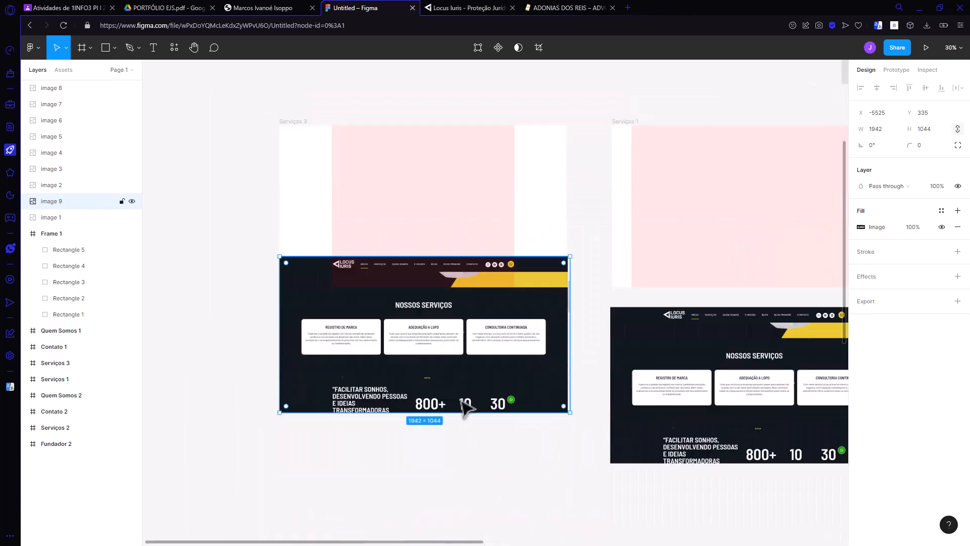
drag(458, 344, 468, 397)
click(358, 483)
Step: Duplicate the Serviços 2 frame directly to the left of the original
scroll(394, 430, down, 5)
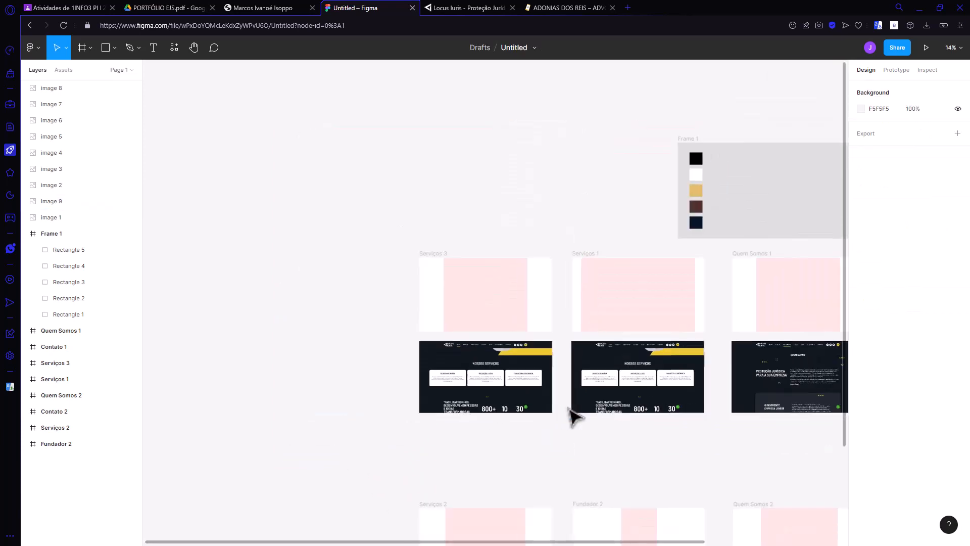
scroll(575, 411, down, 3)
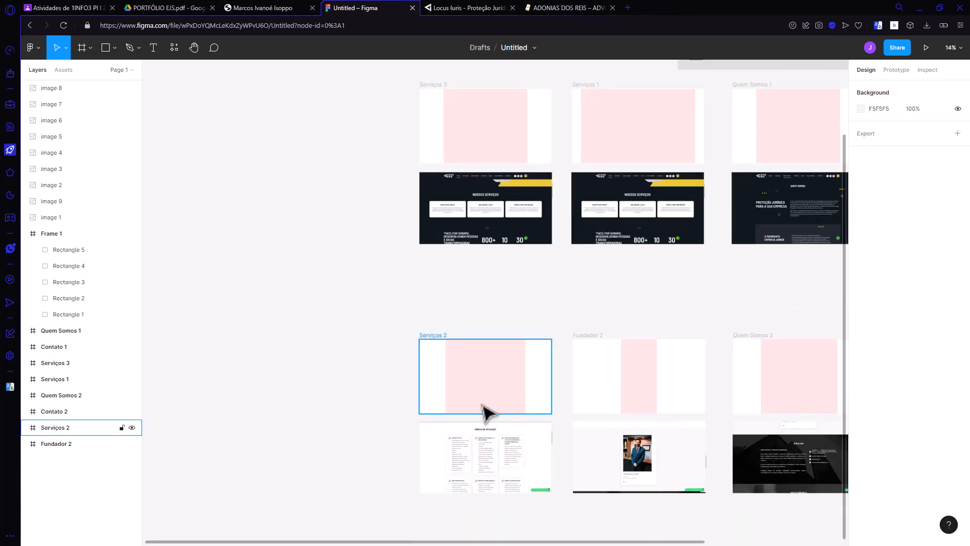
drag(498, 404, 361, 396)
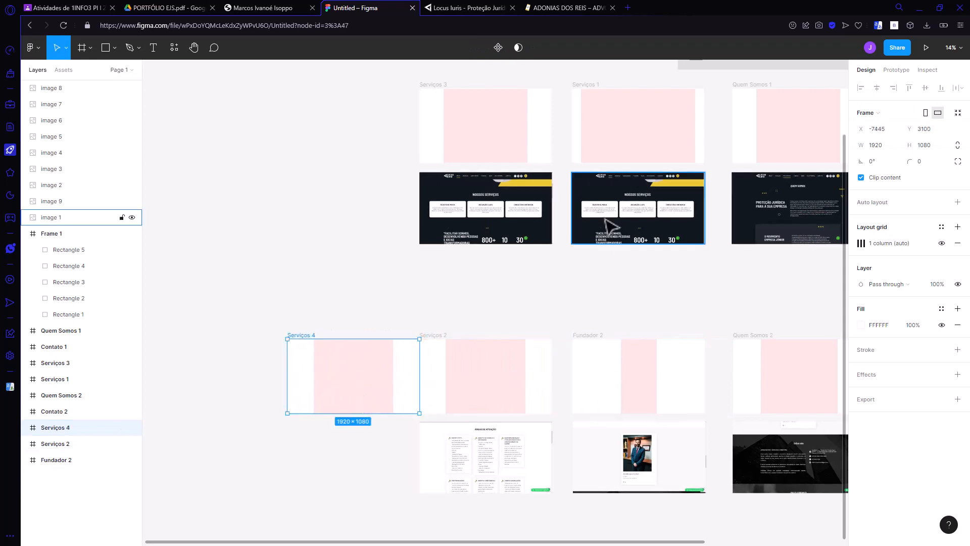
Step: Capture the whole visible area of the second law firm's home page, copy it, and return to the Figma file
click(559, 11)
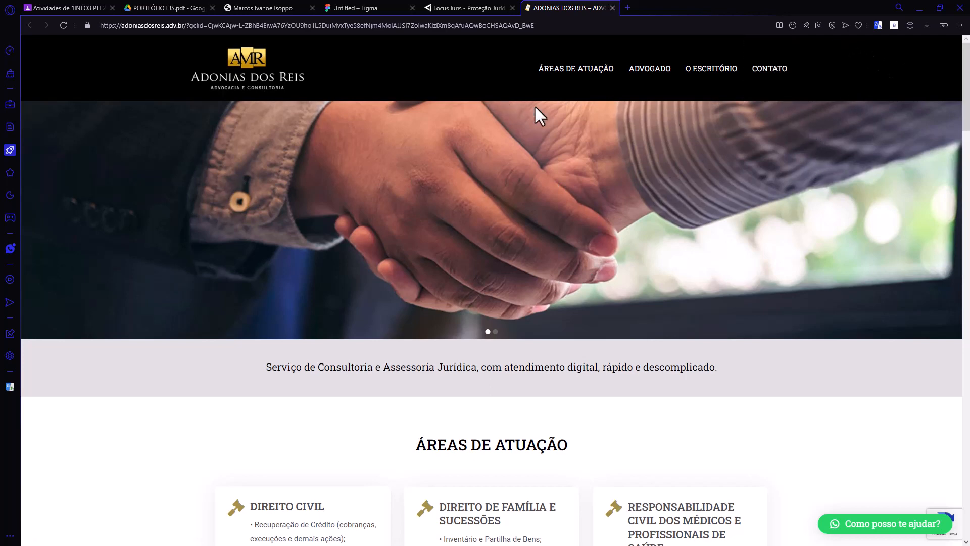
click(818, 25)
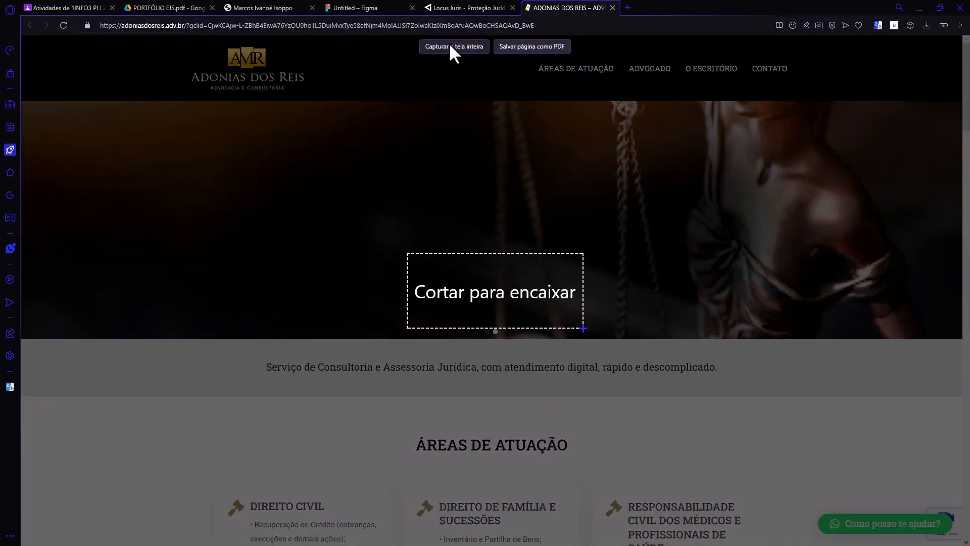
click(451, 49)
click(761, 460)
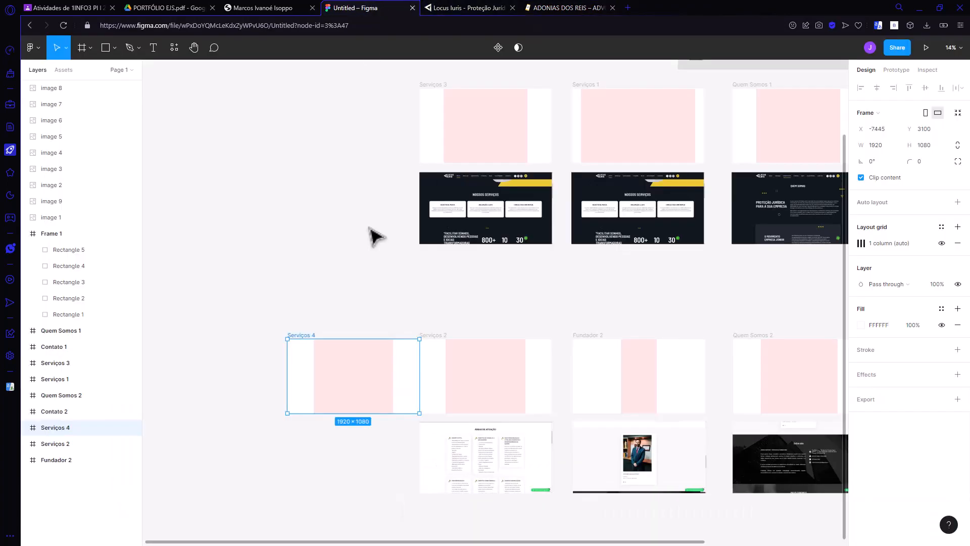
click(397, 7)
Step: Try pasting the captured home page and placing it over the lower part of the Serviços 4 frame
scroll(347, 491, up, 3)
scroll(349, 497, up, 2)
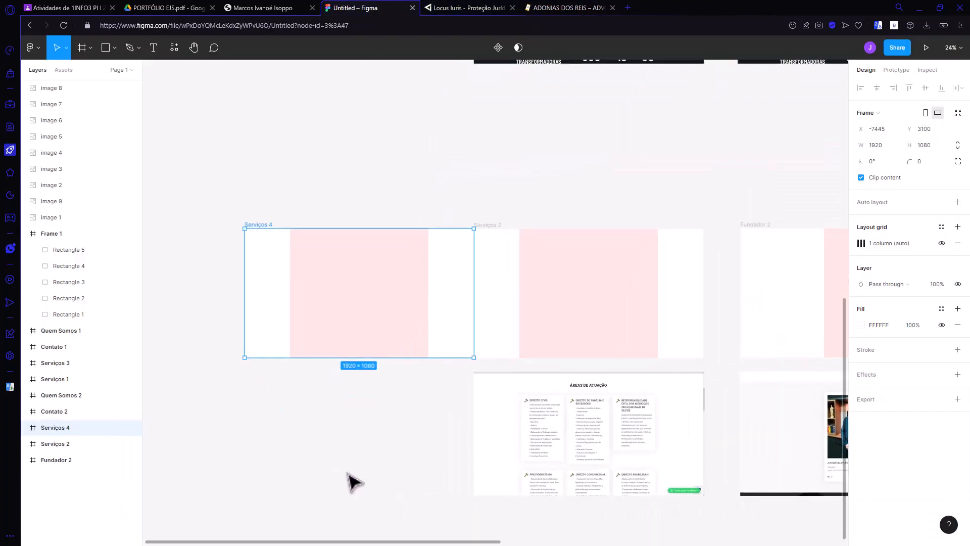
key(ctrl+v)
drag(413, 334, 395, 422)
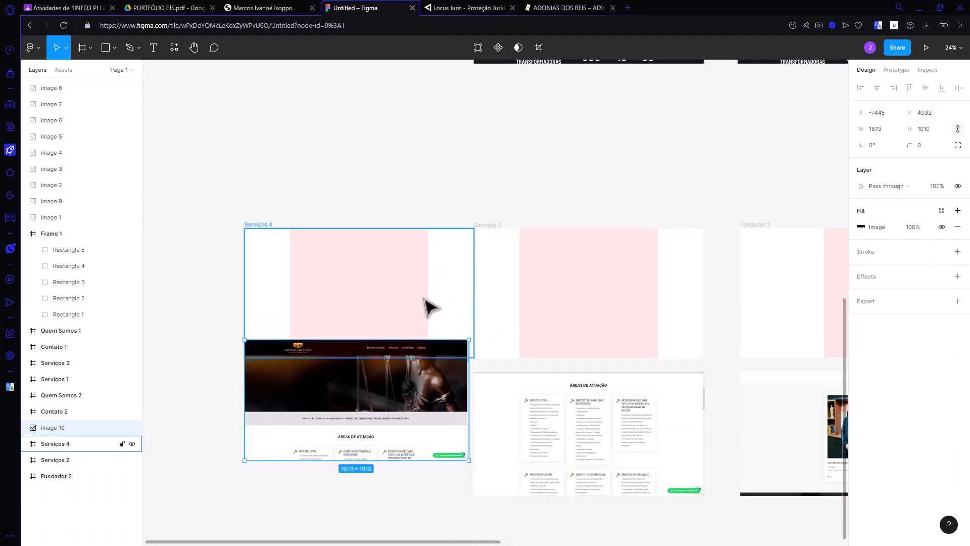
key(ctrl+z)
key(ctrl+z)
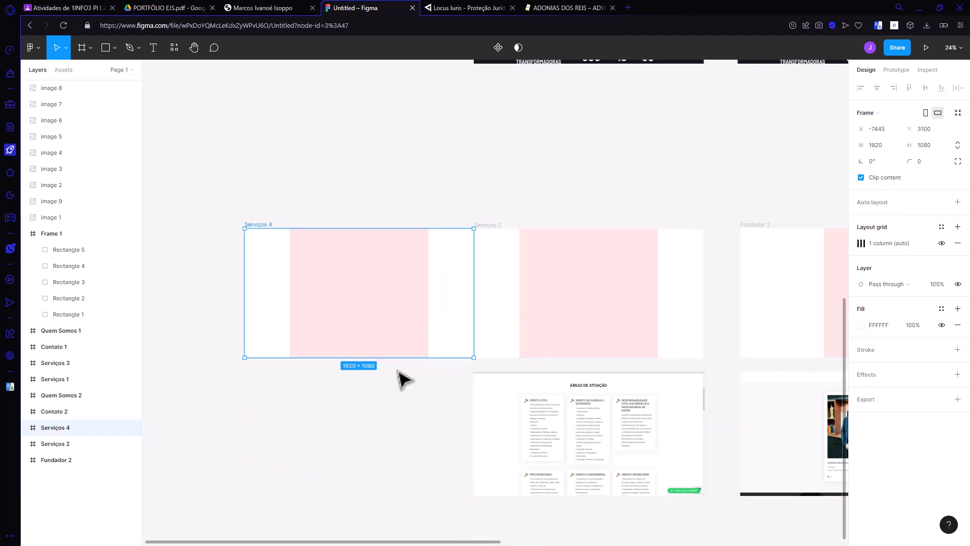
Step: Move the Serviços 4 frame left to about X -7682, leaving a gap before Serviços 2, and deselect it
drag(399, 317, 369, 299)
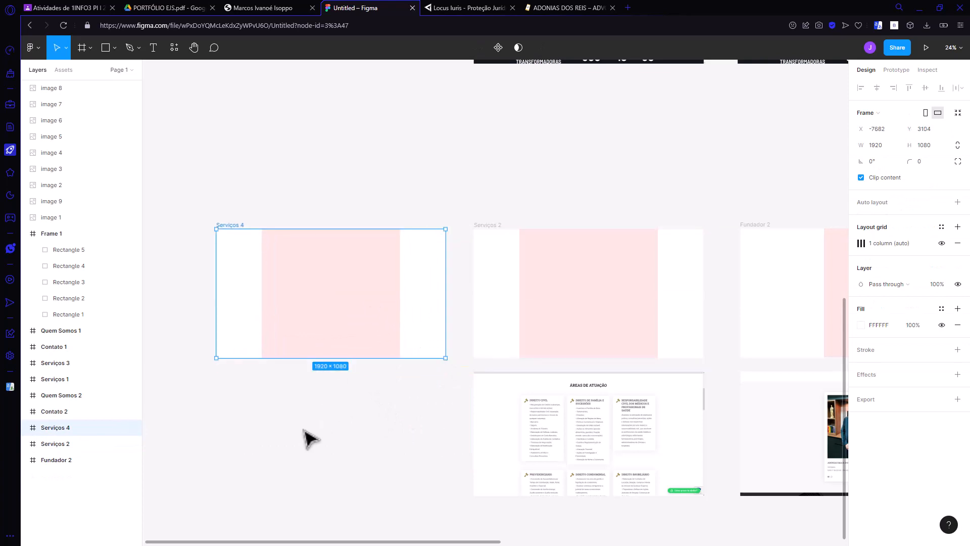
click(306, 433)
drag(426, 541, 389, 539)
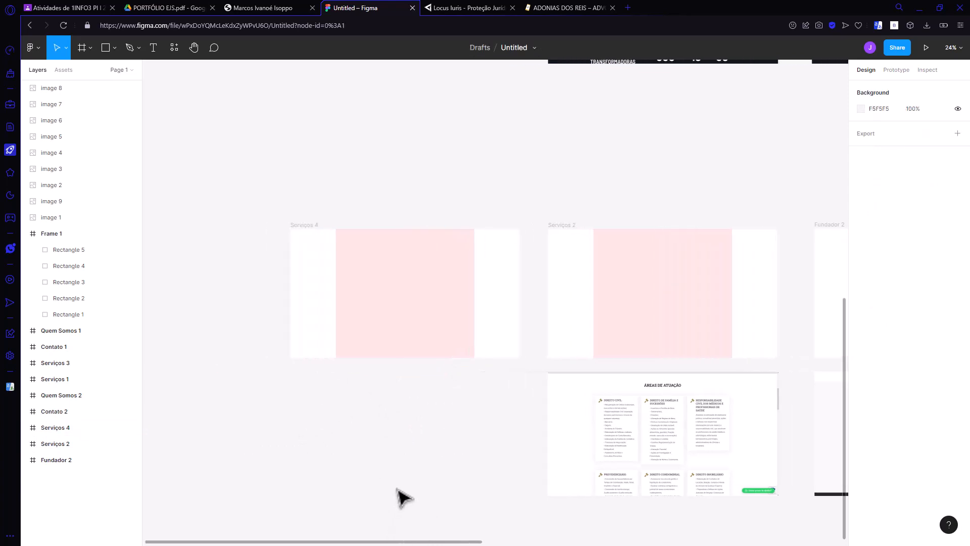
Step: Paste the captured home page over the lower part of the Serviços 4 frame, flush with its left edge, and enlarge it to about 1936 × 1041
scroll(400, 427, up, 2)
scroll(395, 424, down, 3)
scroll(376, 432, up, 4)
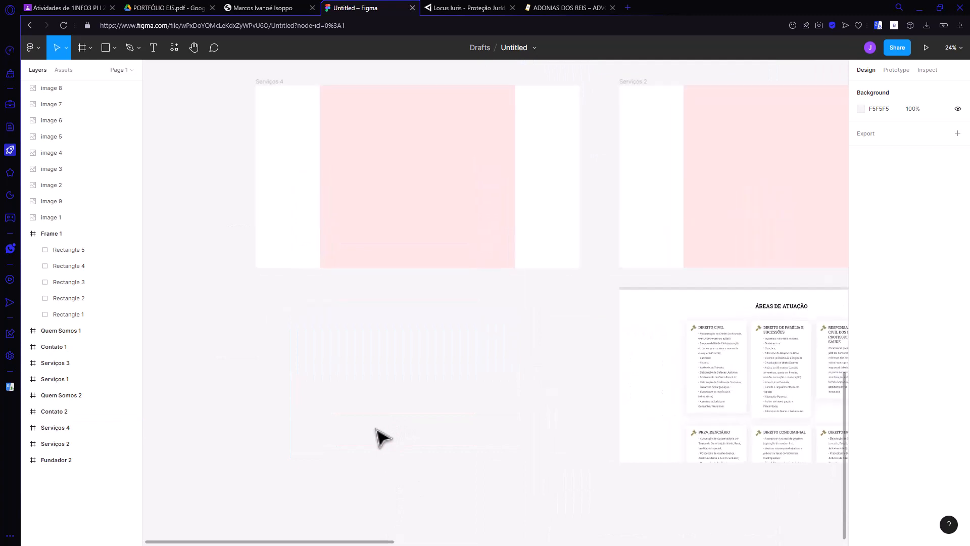
scroll(424, 167, up, 2)
scroll(423, 165, up, 1)
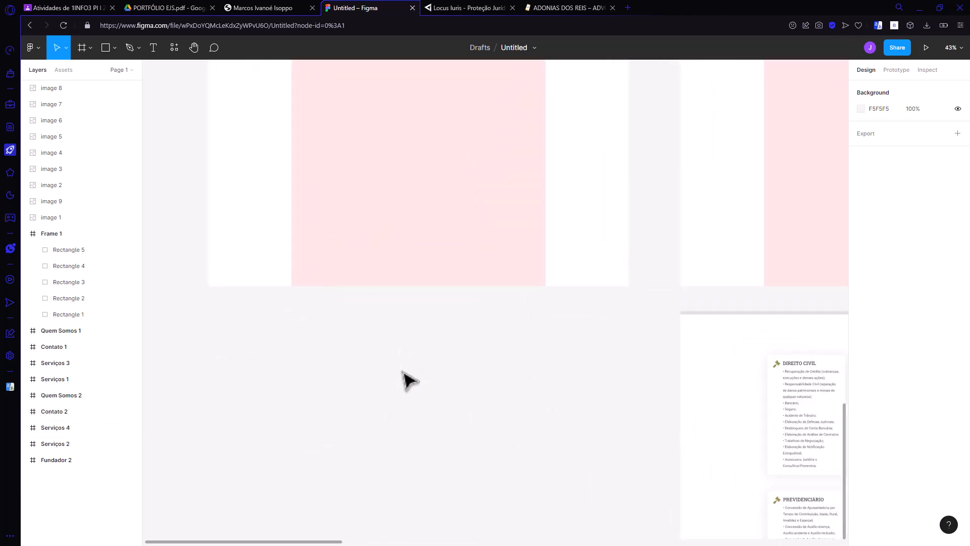
key(ctrl+v)
drag(528, 311, 452, 351)
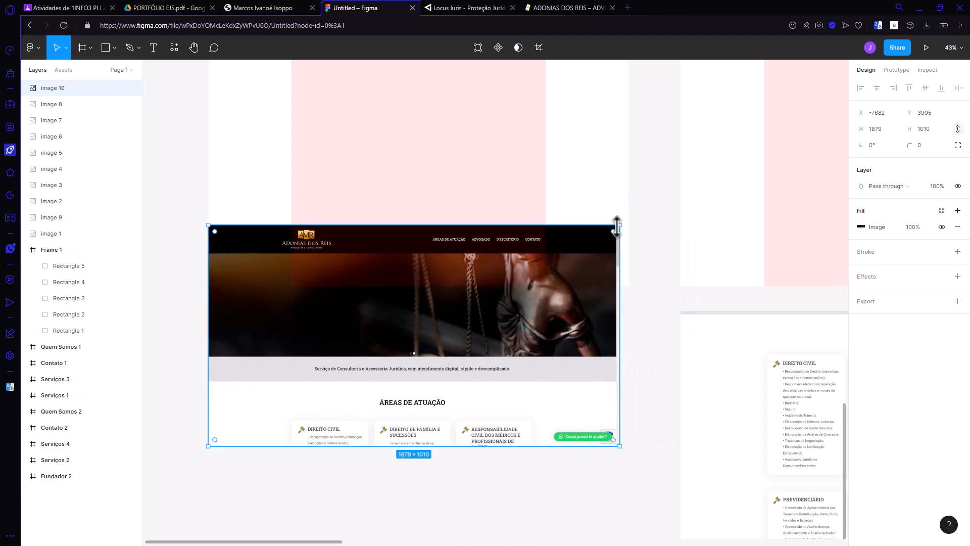
mouse_move(620, 225)
mouse_down()
mouse_move(634, 216)
mouse_move(626, 213)
mouse_move(633, 221)
mouse_up()
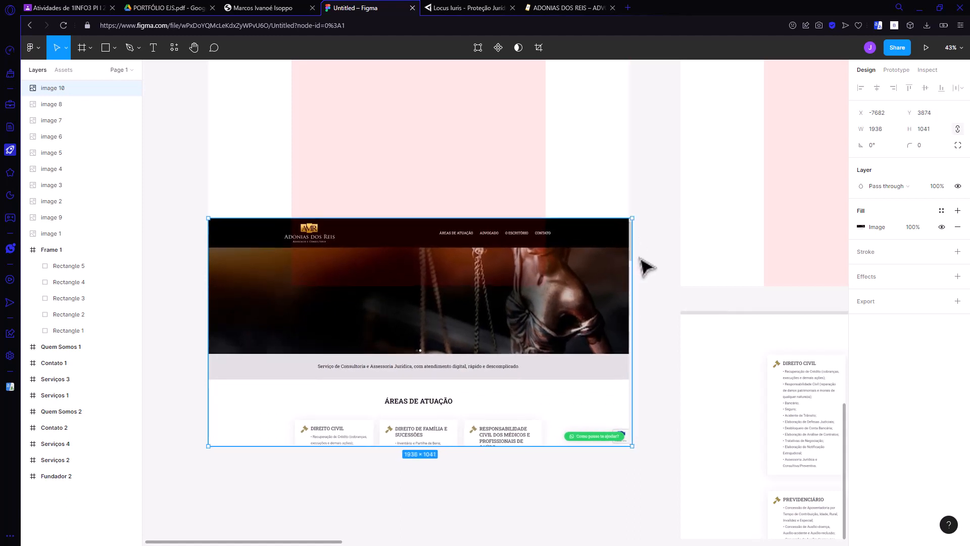
Step: Set the margin of the Serviços 4 frame's column grid to 350 and deselect the frame
scroll(653, 238, up, 2)
scroll(632, 282, up, 3)
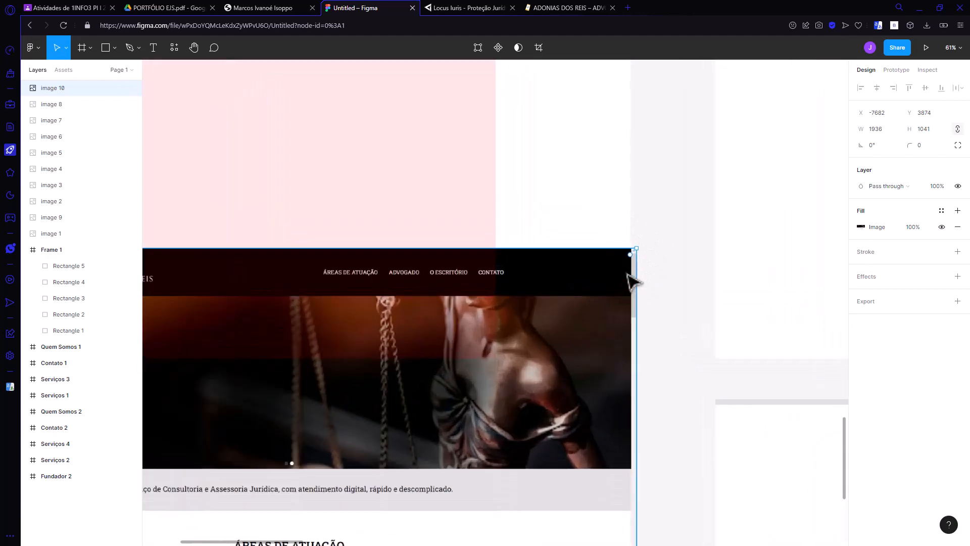
scroll(632, 278, down, 4)
scroll(381, 196, up, 2)
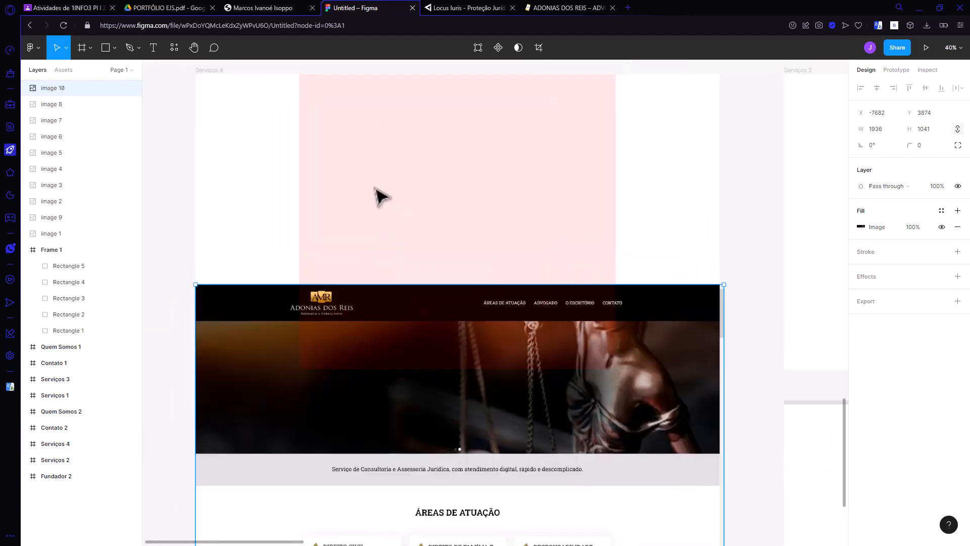
click(462, 235)
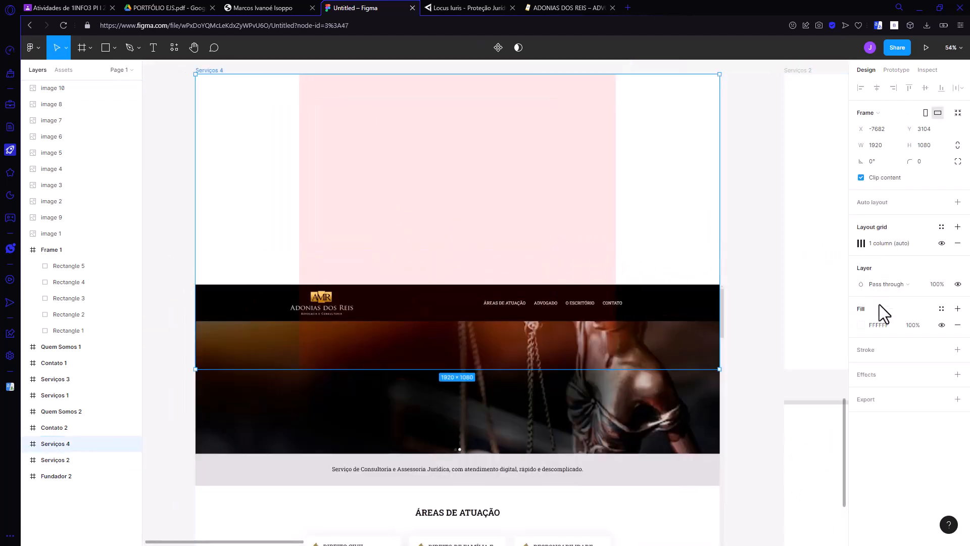
click(861, 243)
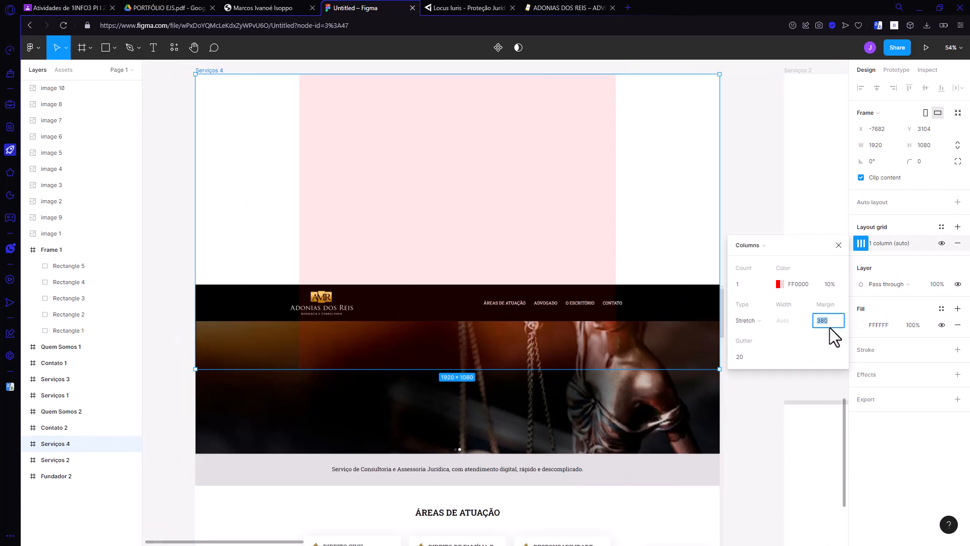
key(Return)
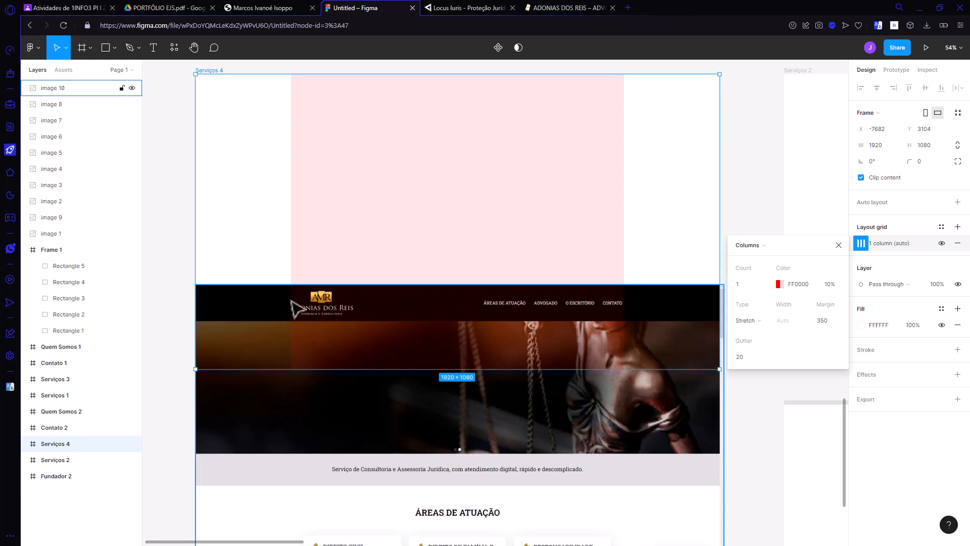
click(839, 245)
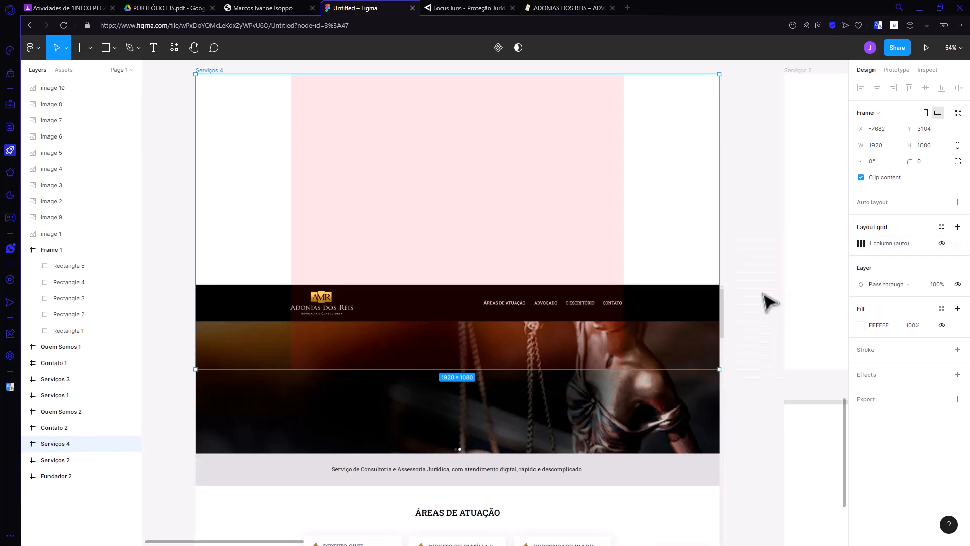
click(748, 360)
Step: Move the pasted home page screenshot below the Serviços 4 frame to about X -7690, Y 4297, and deselect it
ctrl+scroll(752, 366, down, 3)
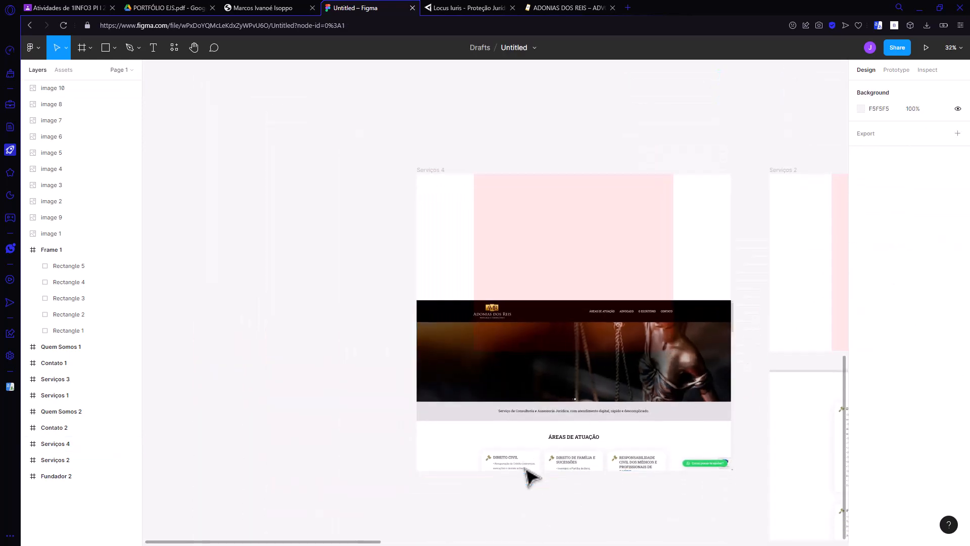
scroll(527, 472, down, 3)
drag(590, 241, 589, 305)
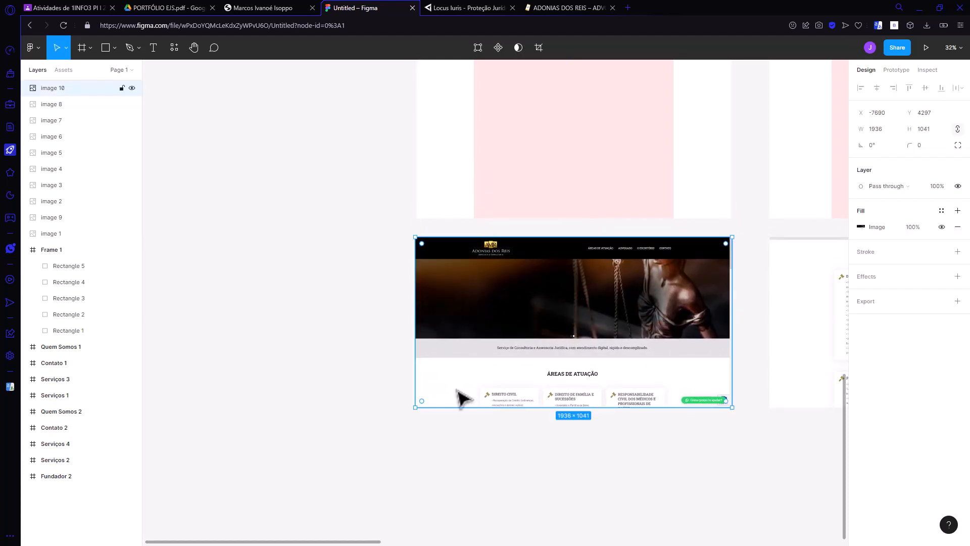
click(306, 449)
Step: Rename the Serviços 4 frame as Menu 2
drag(307, 541, 385, 540)
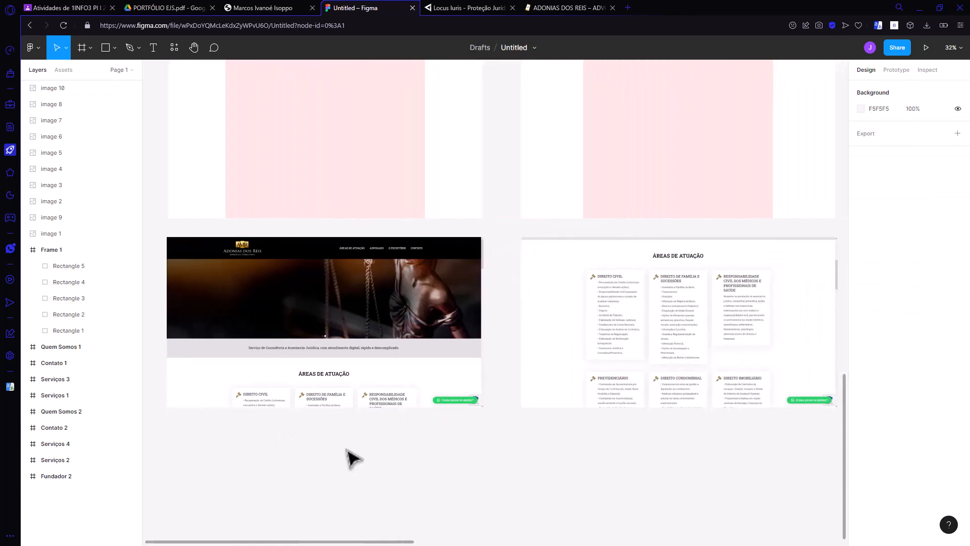
scroll(340, 444, up, 1)
scroll(334, 440, down, 3)
scroll(341, 449, up, 4)
click(282, 411)
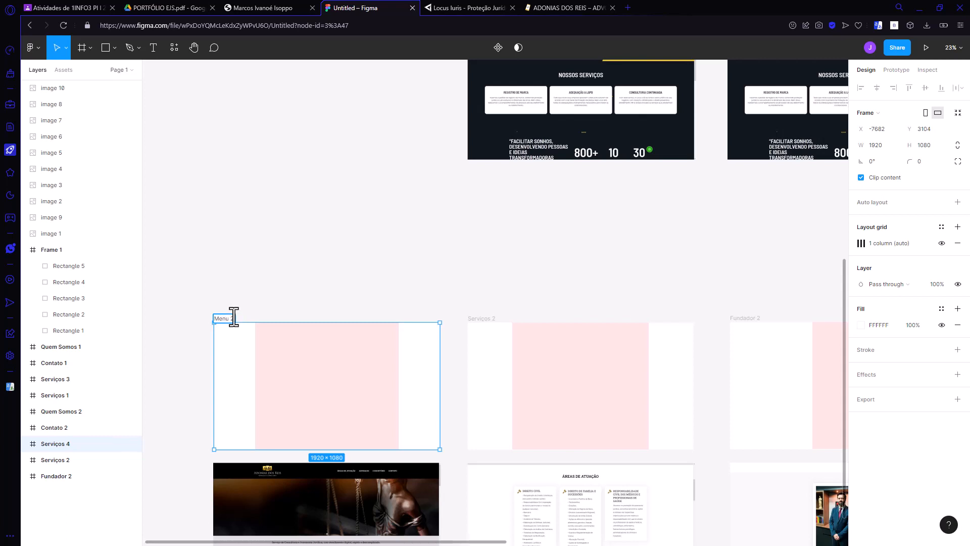
click(373, 271)
Step: Rename the Serviços 3 frame as Menu 1
scroll(372, 277, up, 7)
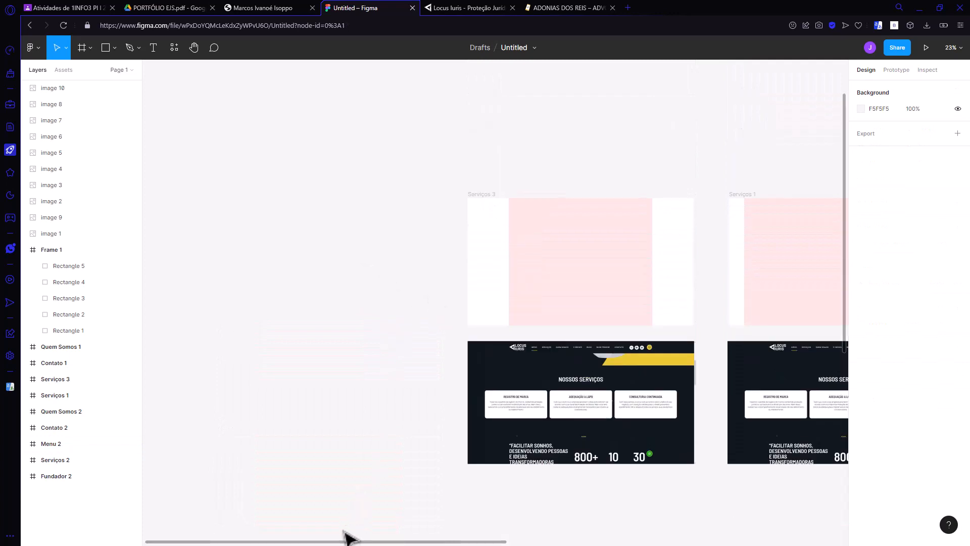
scroll(342, 541, right, 4)
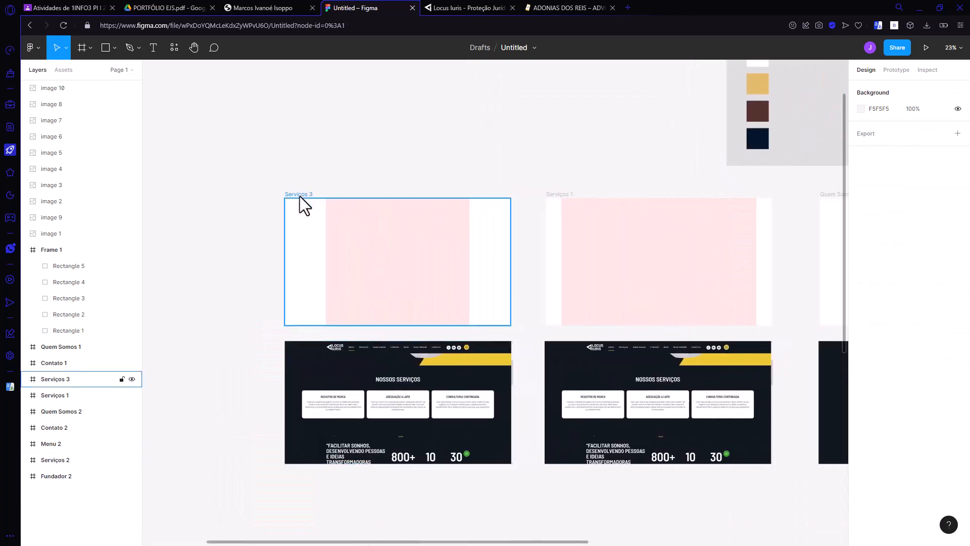
click(300, 196)
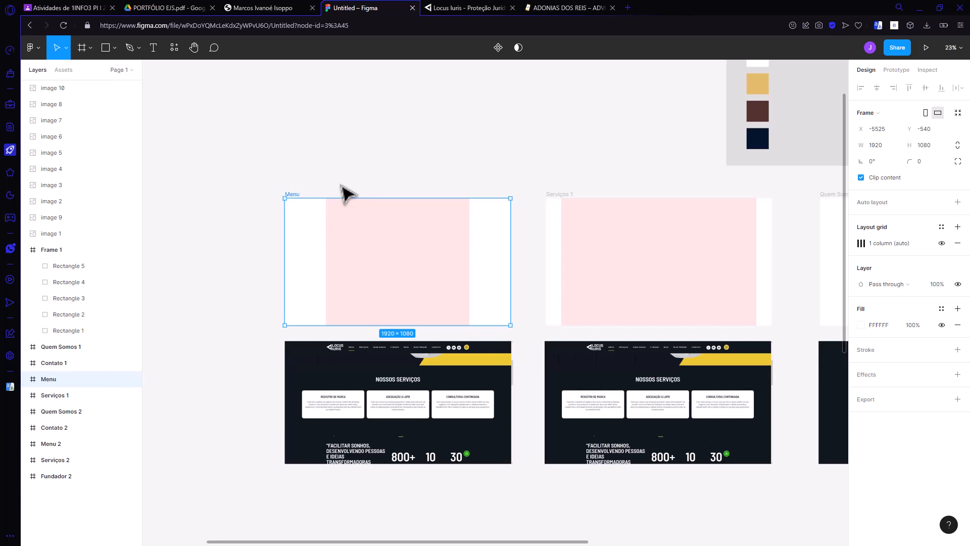
double_click(292, 194)
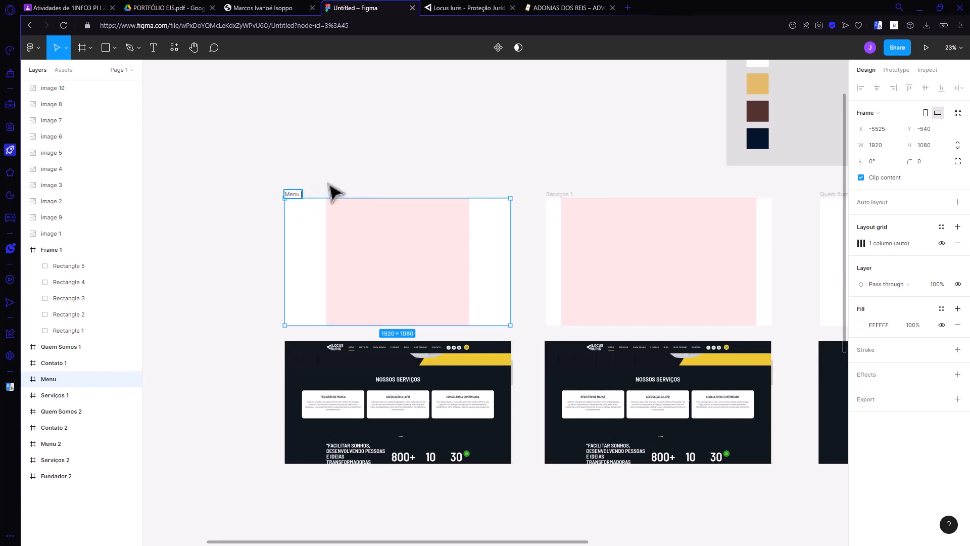
click(348, 179)
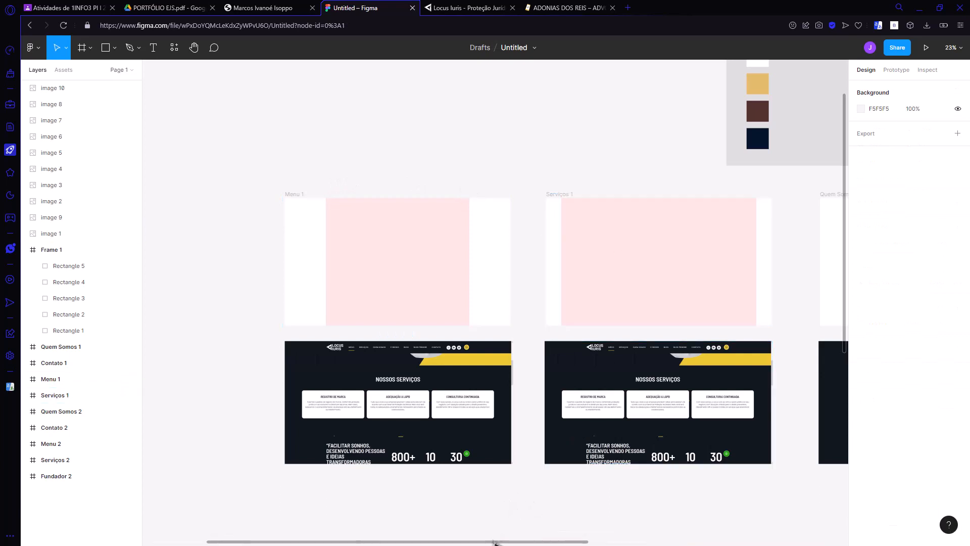
Step: Select the color palette frame, examine the header bars on both reference law firm sites, and return to the Figma file
drag(495, 542, 719, 530)
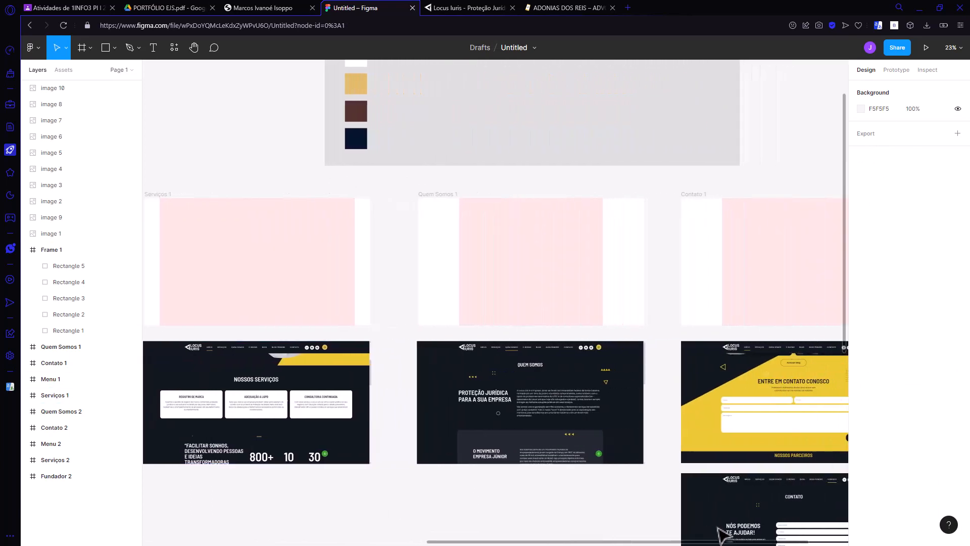
scroll(534, 422, up, 5)
scroll(464, 307, up, 1)
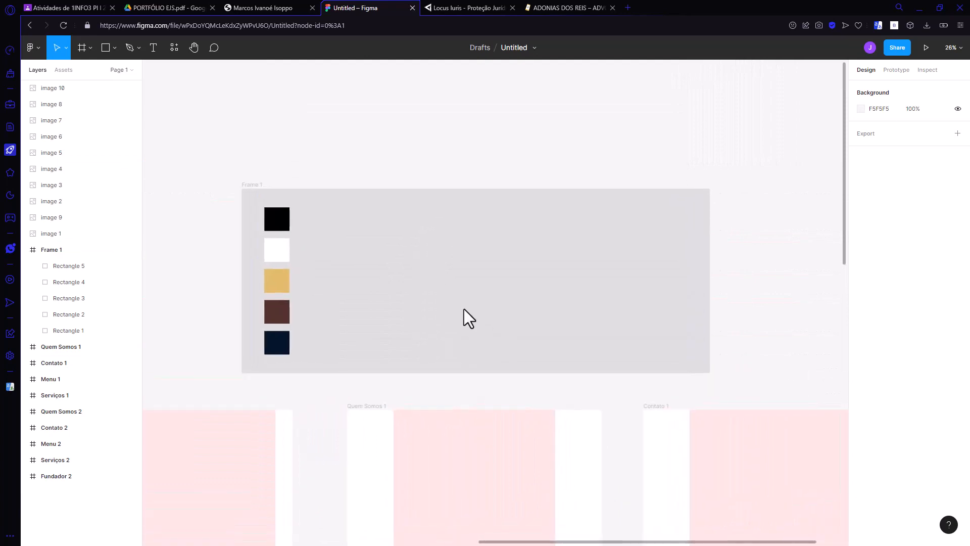
scroll(464, 308, up, 4)
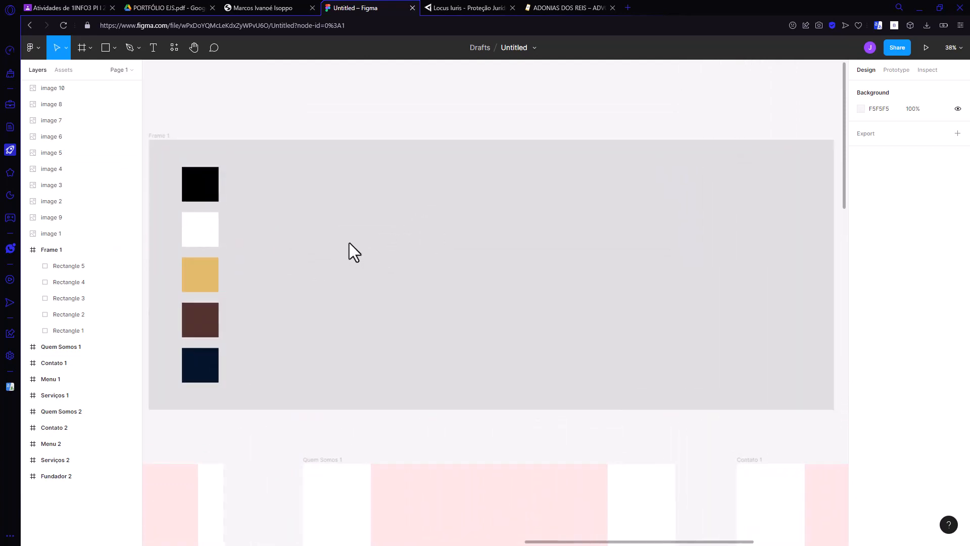
click(52, 250)
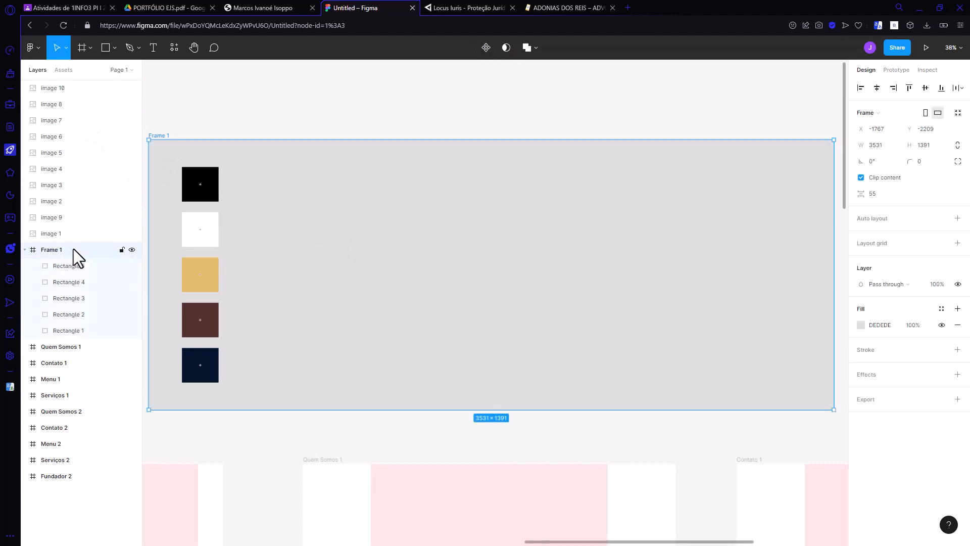
click(115, 47)
click(479, 8)
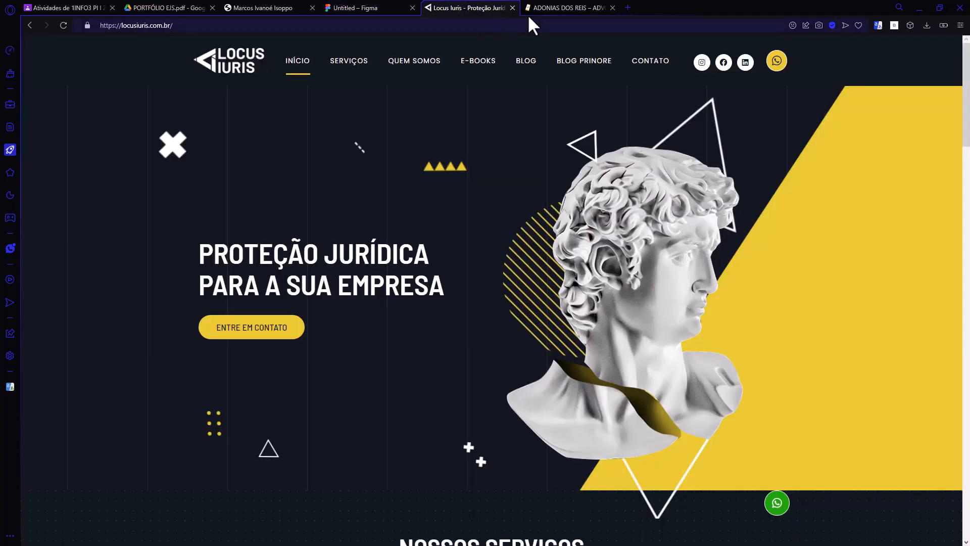
click(531, 12)
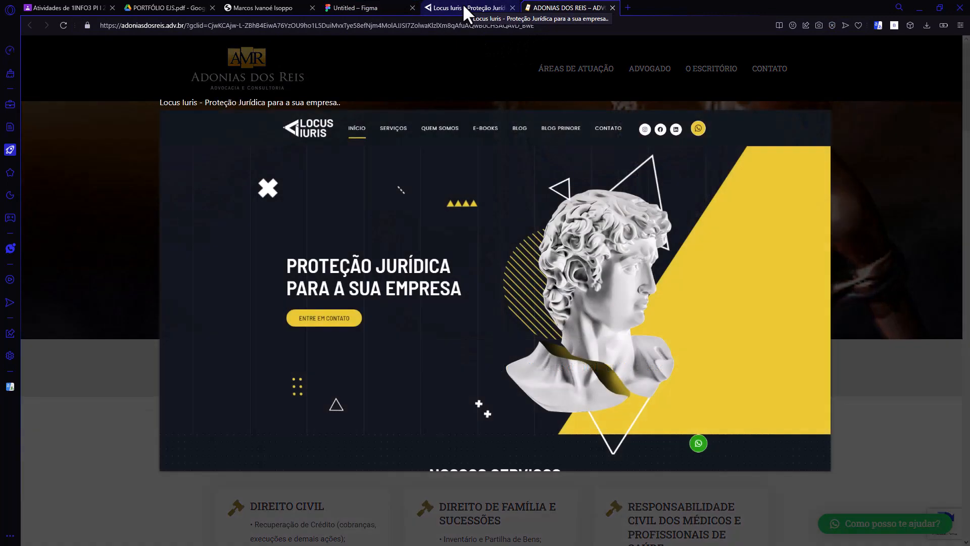
click(463, 4)
click(370, 8)
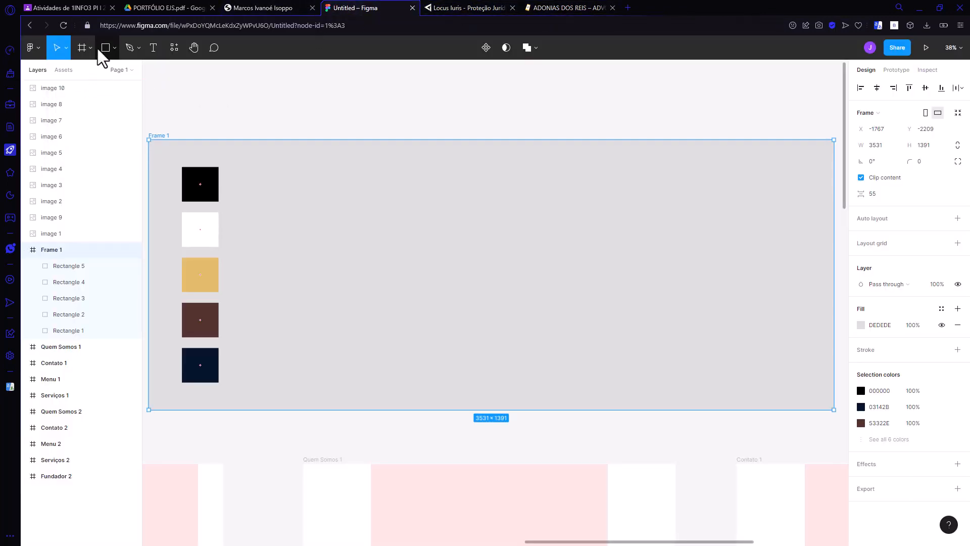
Step: Draw a horizontal rectangle about 1570 × 206 beside the color swatches in Frame 1 and set its width to 1920
click(114, 48)
click(96, 71)
mouse_move(385, 215)
mouse_down()
mouse_move(621, 274)
mouse_move(690, 253)
mouse_up()
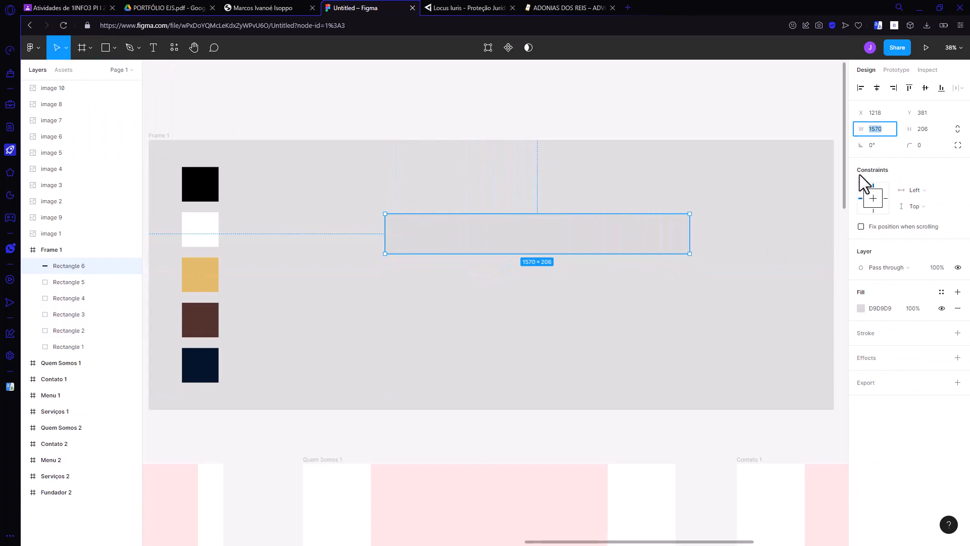
text(1920)
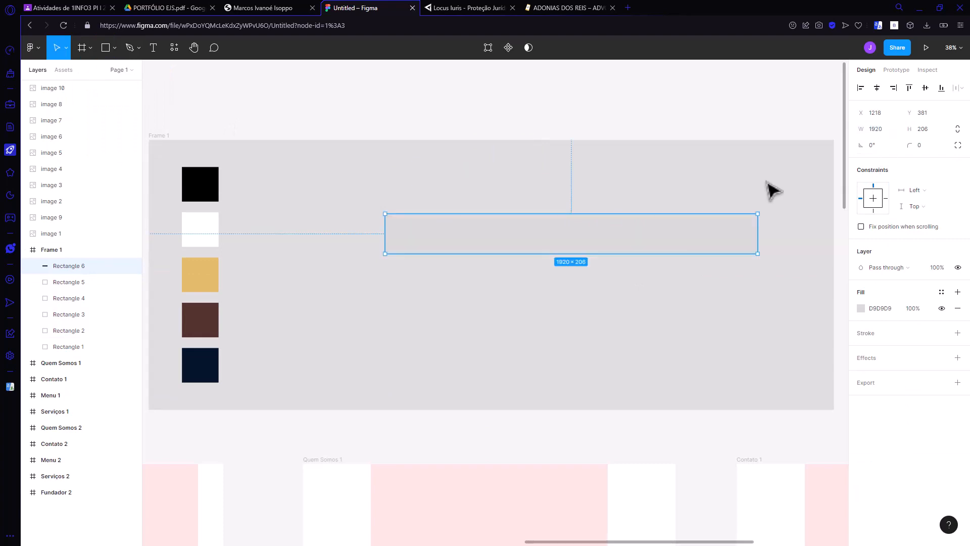
Step: Move the rectangle to about X 973, Y 415, and give it a height of 100 and fill color 000000
drag(643, 242, 595, 249)
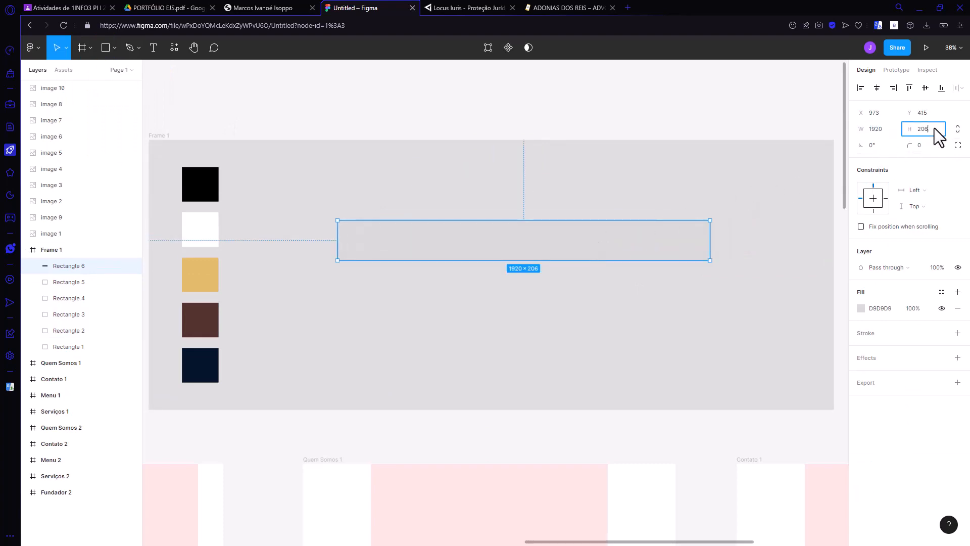
text(100)
key(Return)
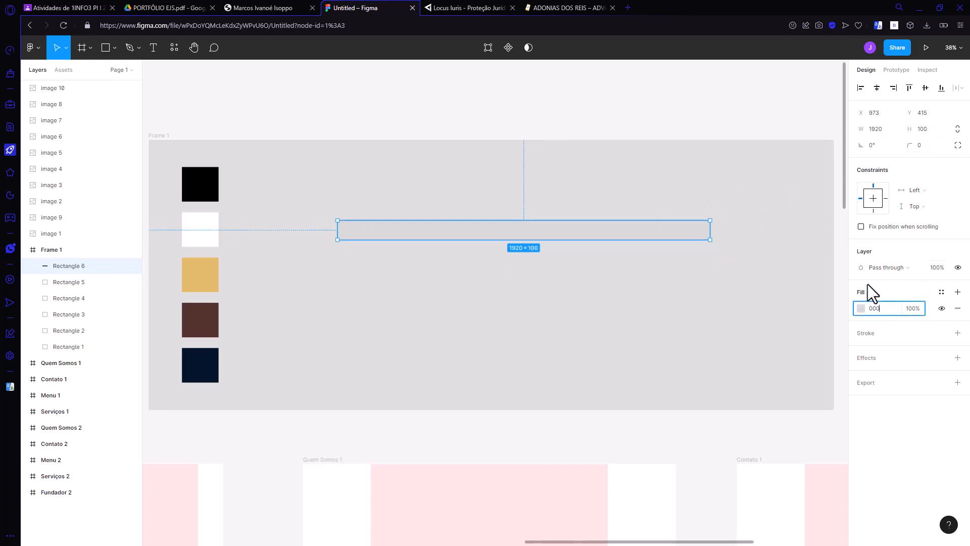
text(000000)
key(Return)
Step: Paste a copy of the black 1920 × 100 bar over the header area of the Locus Iuris screenshot below the Menu 1 frame
scroll(559, 326, down, 1)
scroll(561, 331, down, 3)
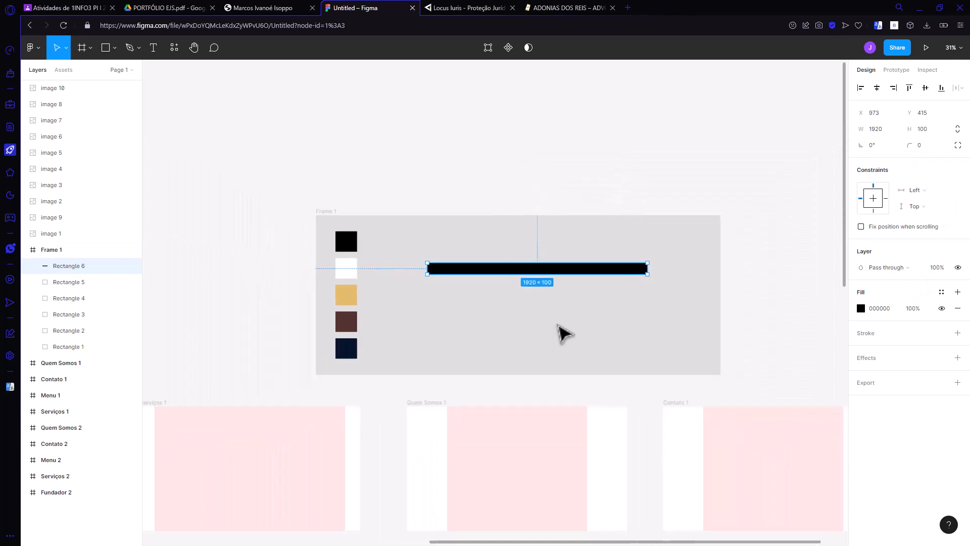
drag(444, 542, 355, 520)
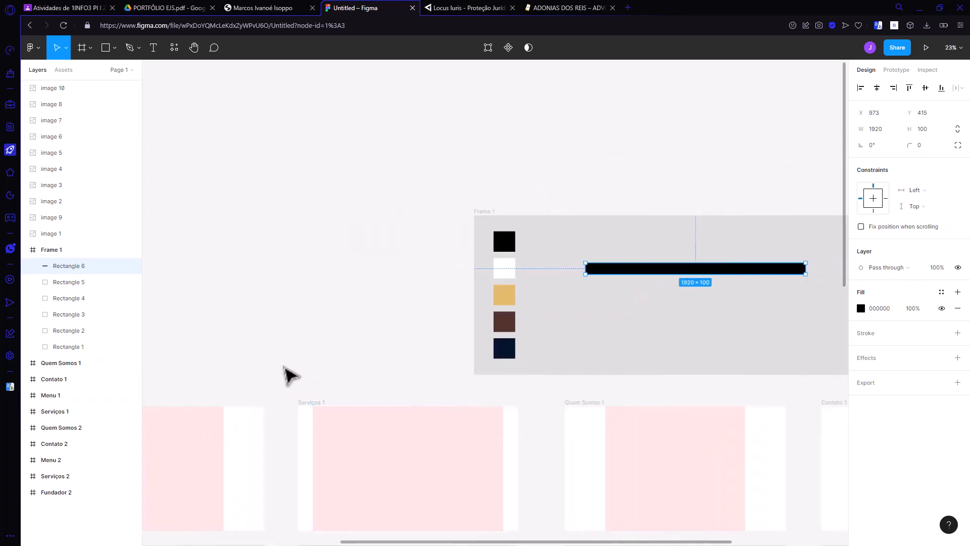
scroll(288, 374, down, 1)
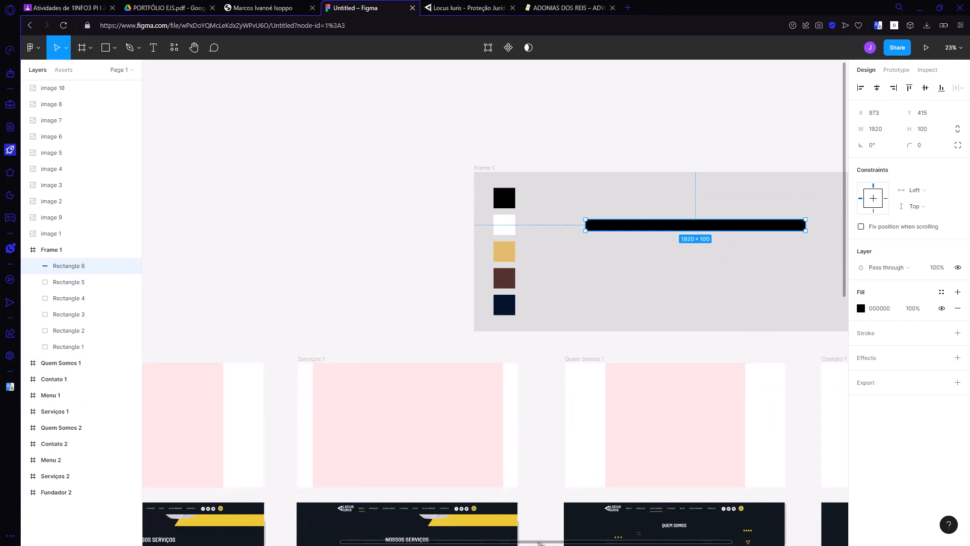
drag(538, 541, 402, 539)
scroll(444, 470, down, 4)
scroll(313, 369, up, 5)
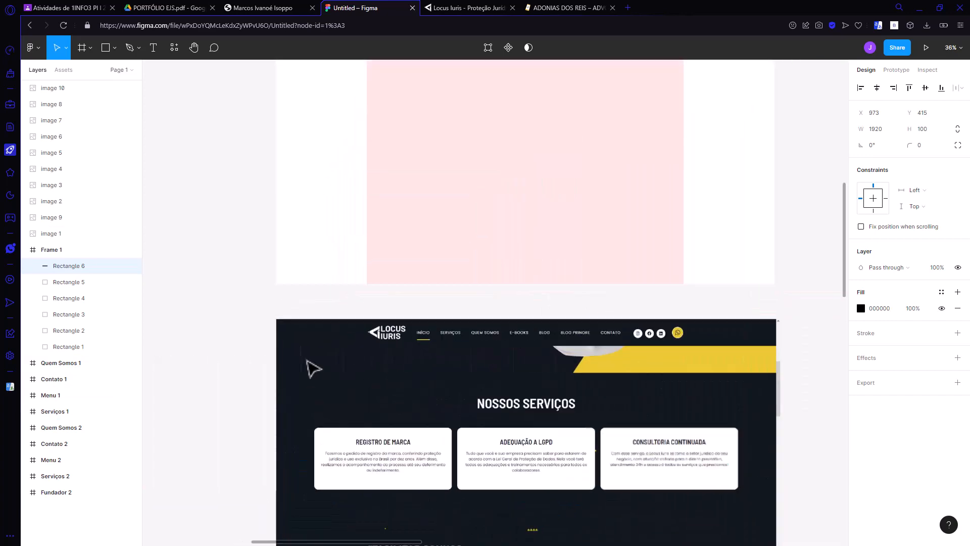
key(ctrl+v)
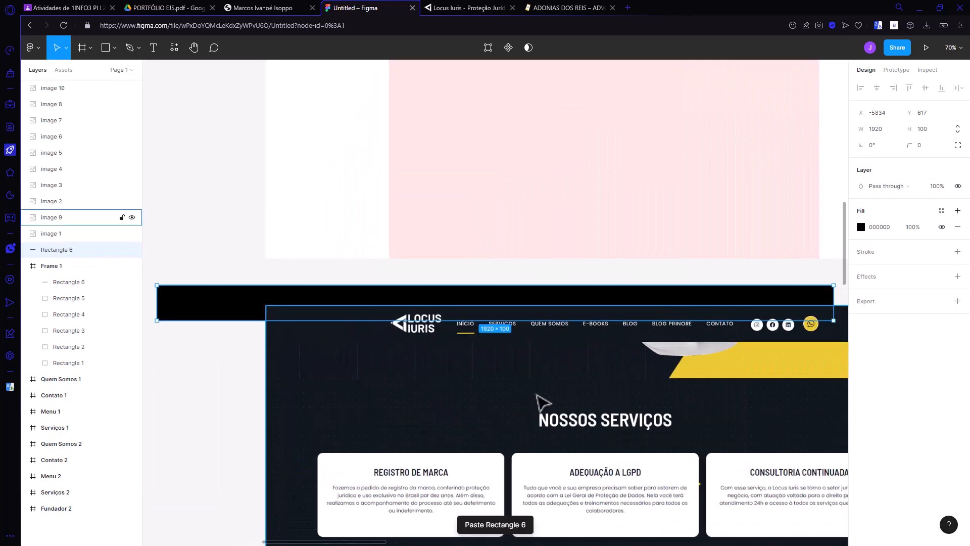
Step: Align the pasted black bar with the Locus Iuris screenshot's header, bring it to the front to compare heights, and delete the copy
mouse_move(502, 314)
mouse_down()
mouse_move(530, 331)
mouse_move(510, 343)
mouse_move(492, 315)
mouse_up()
right_click(225, 324)
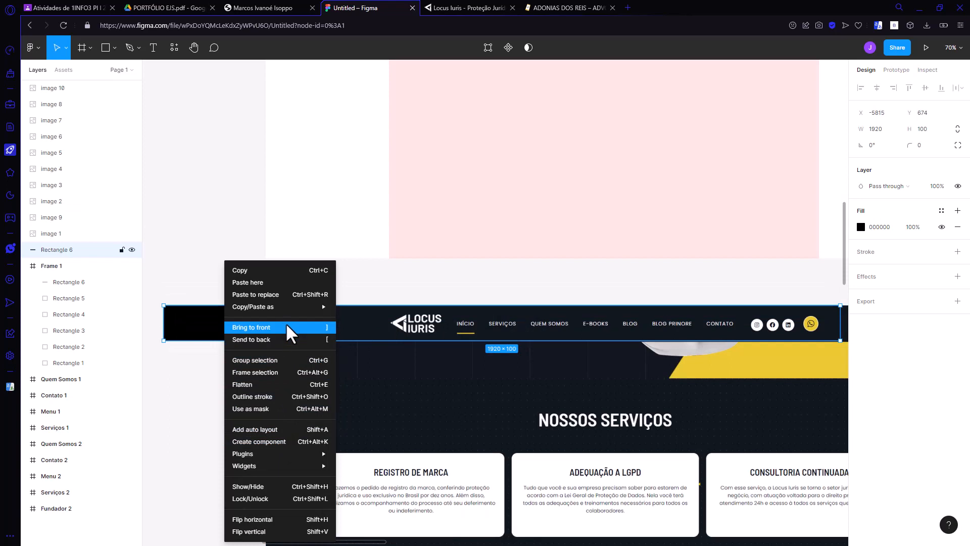
click(305, 327)
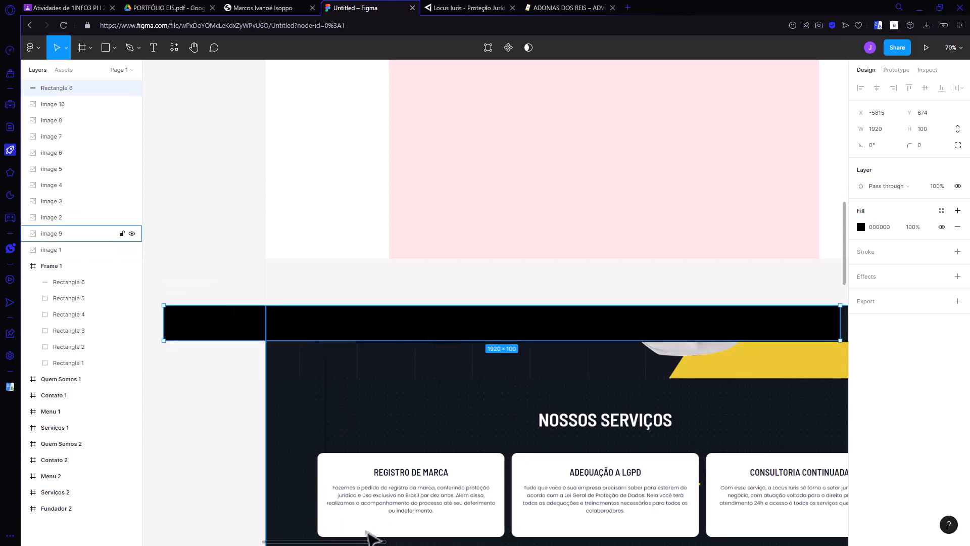
click(400, 542)
mouse_move(379, 543)
mouse_down()
mouse_move(411, 542)
mouse_move(397, 543)
mouse_up()
click(150, 324)
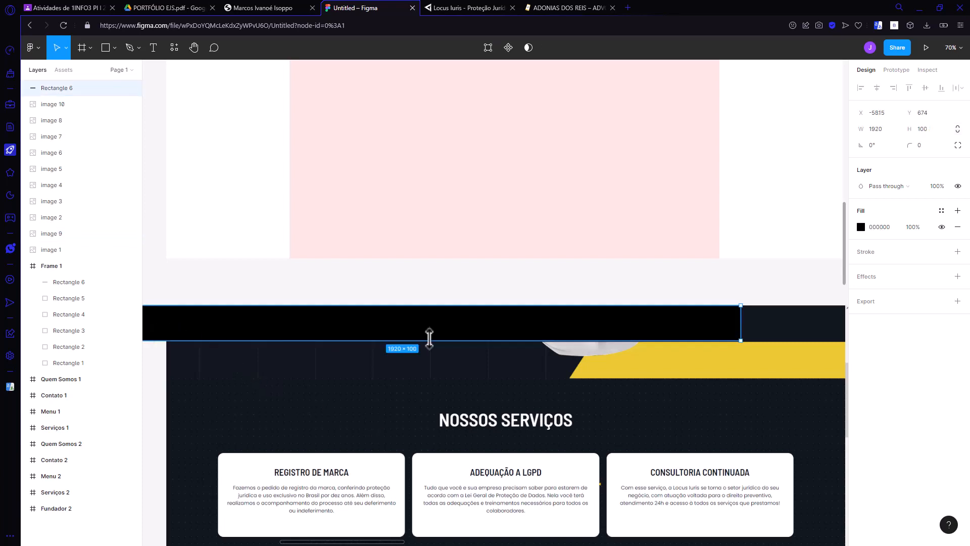
drag(551, 334, 557, 334)
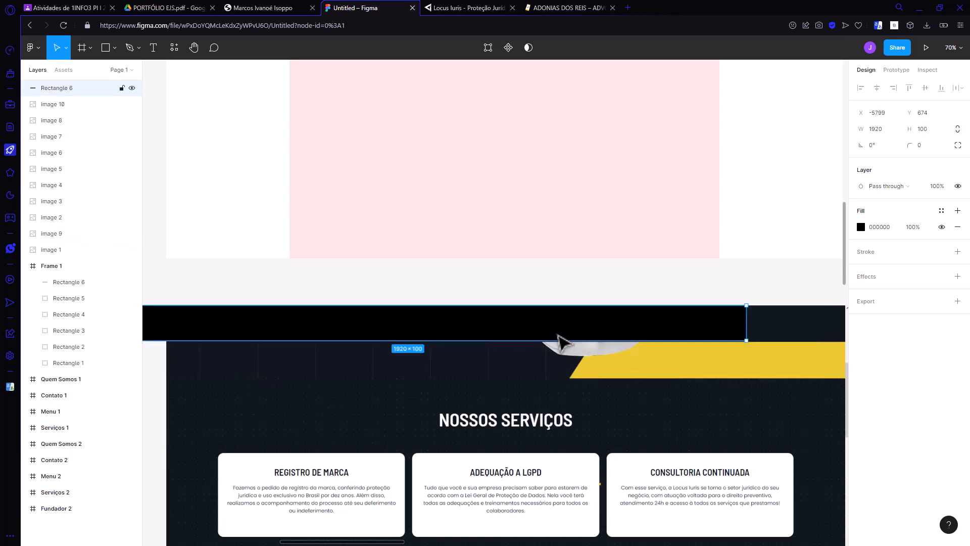
key(Delete)
Step: Paste the 1920 × 100 bar over the header of the screenshot below Menu 2, compare their heights, and delete the copy
scroll(523, 376, down, 3)
scroll(523, 376, down, 5)
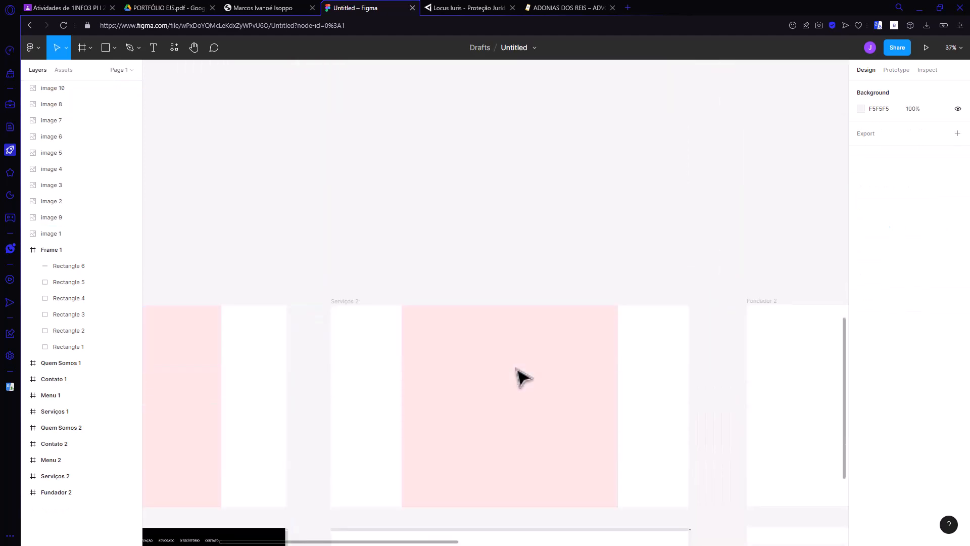
scroll(523, 377, down, 3)
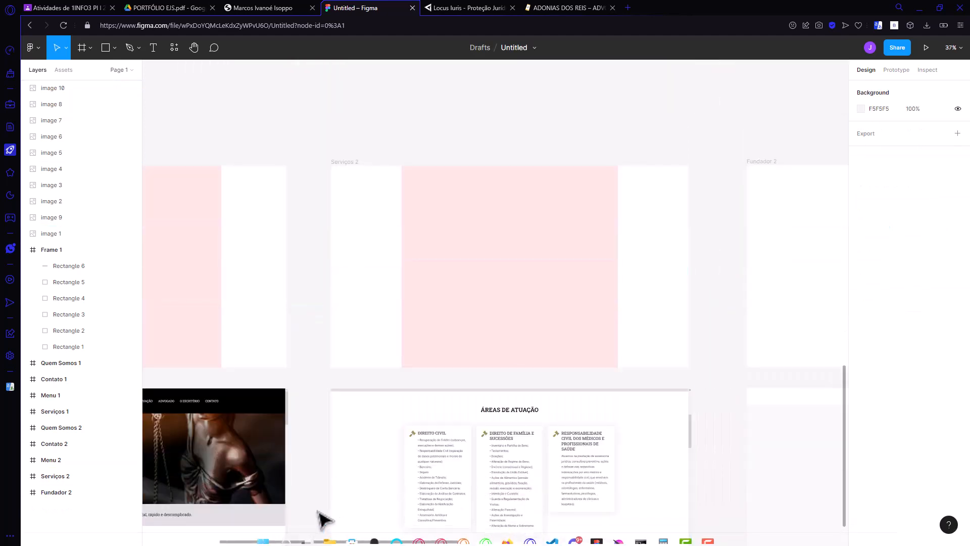
scroll(278, 533, left, 5)
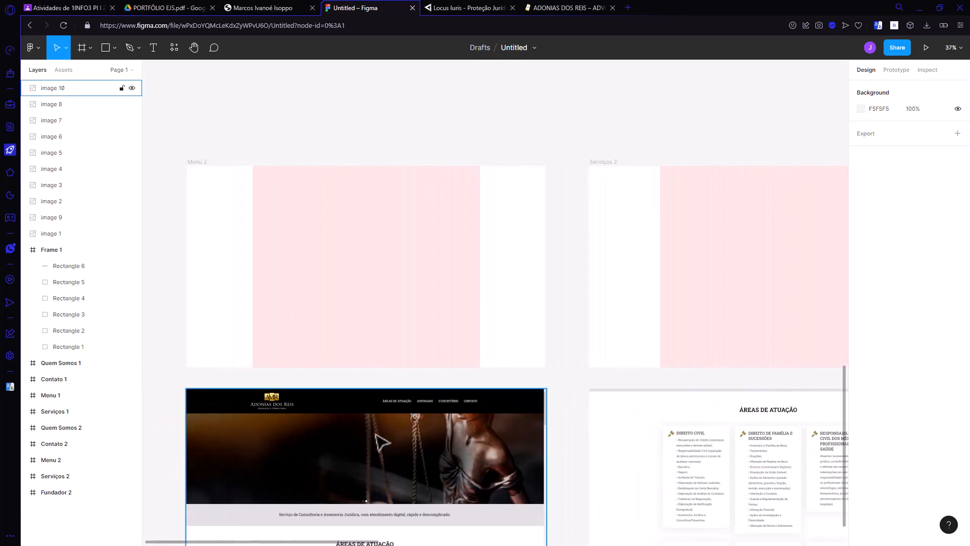
scroll(384, 442, up, 5)
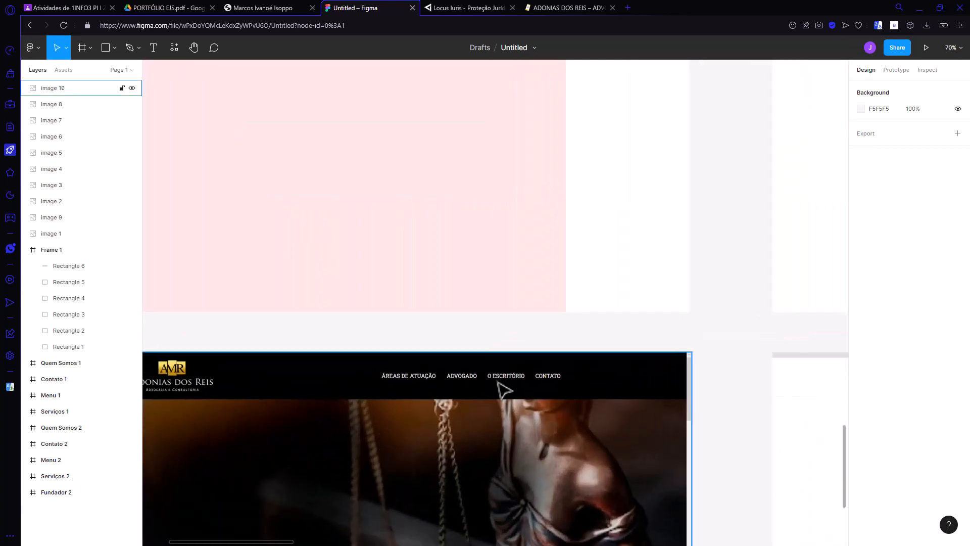
key(ctrl+v)
drag(473, 314, 539, 394)
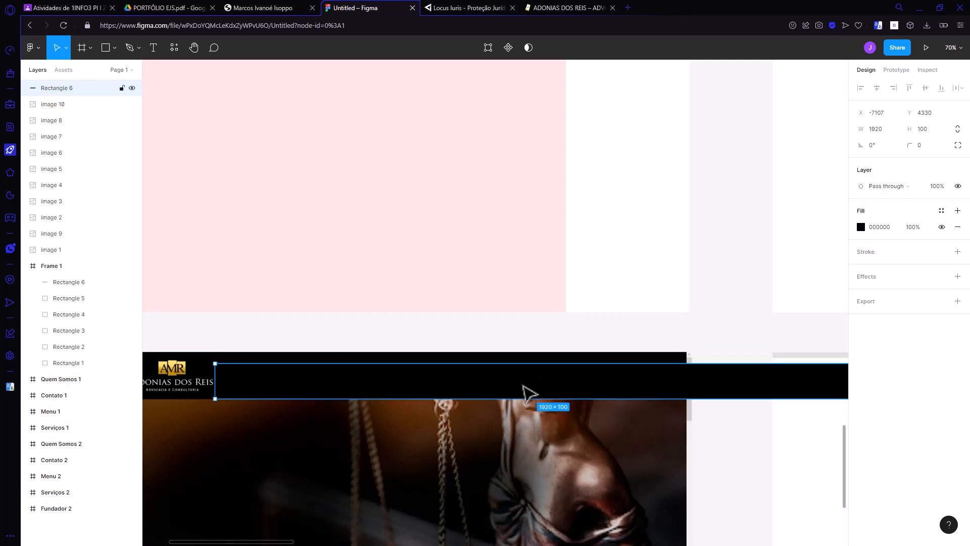
key(Delete)
Step: Select the black bar beside the color swatches in Frame 1 and rename its layer Menu
scroll(296, 411, down, 4)
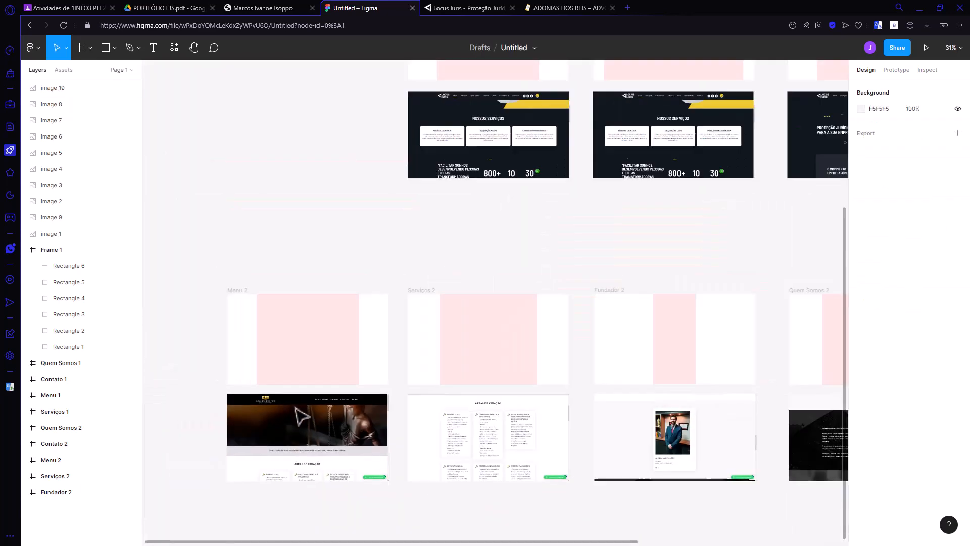
scroll(636, 324, up, 7)
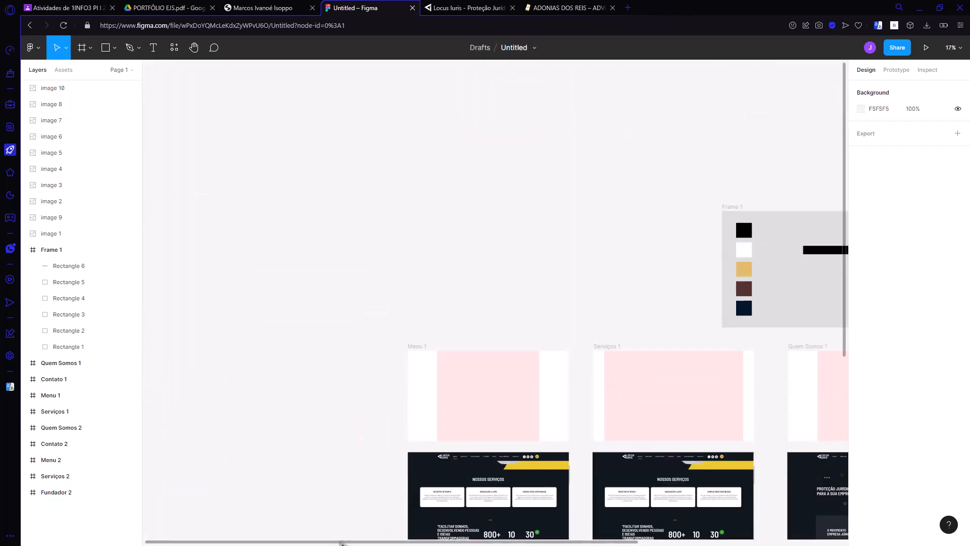
scroll(482, 323, right, 8)
scroll(481, 283, up, 2)
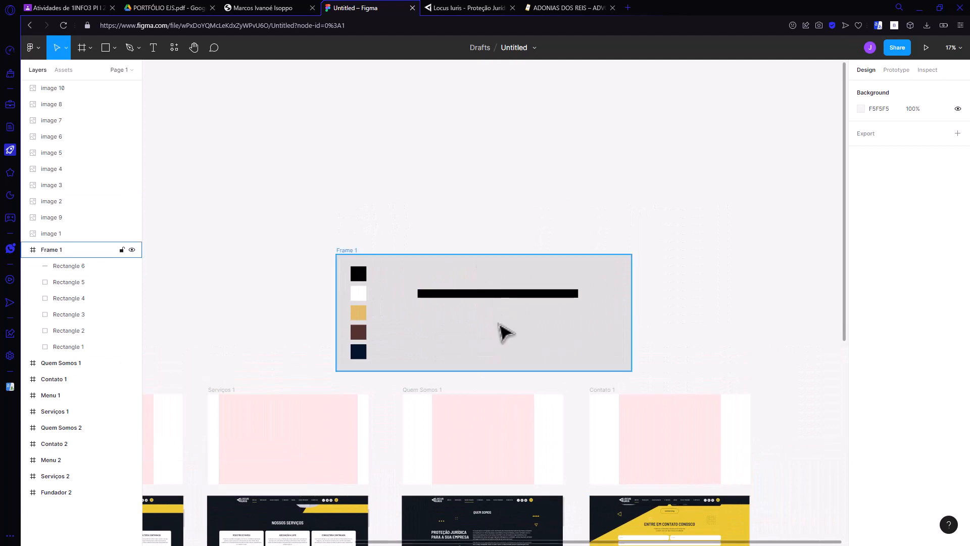
ctrl+scroll(495, 333, up, 3)
ctrl+scroll(496, 333, up, 2)
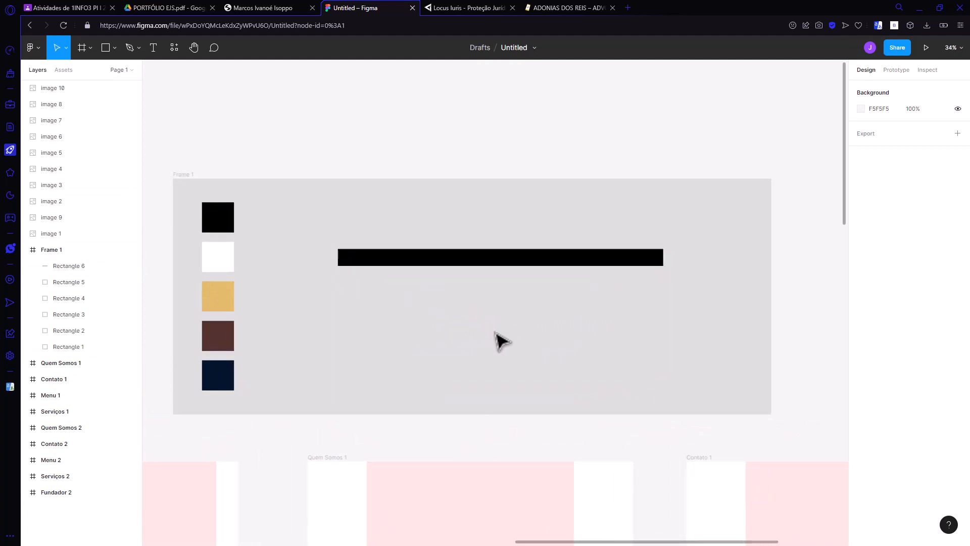
scroll(485, 335, up, 1)
ctrl+scroll(444, 307, up, 3)
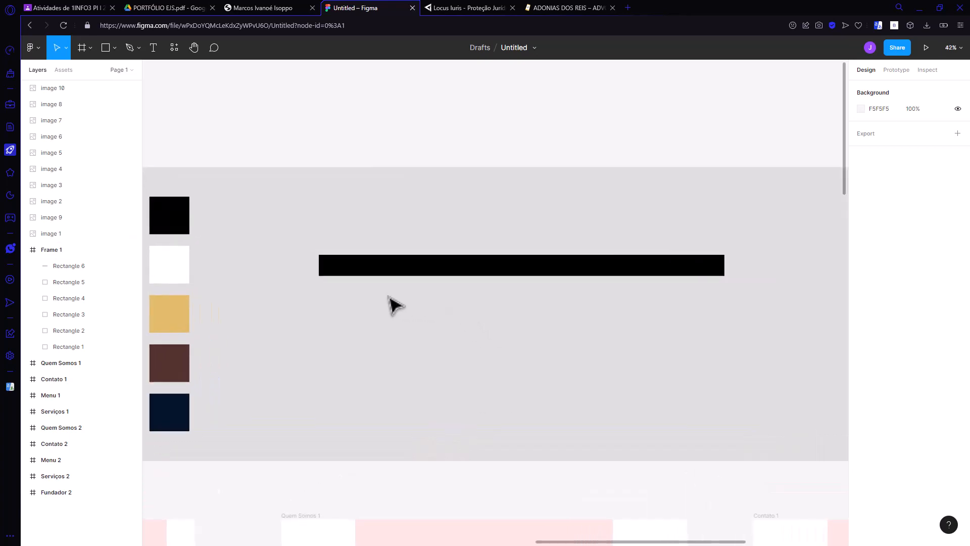
ctrl+scroll(439, 305, up, 1)
click(460, 272)
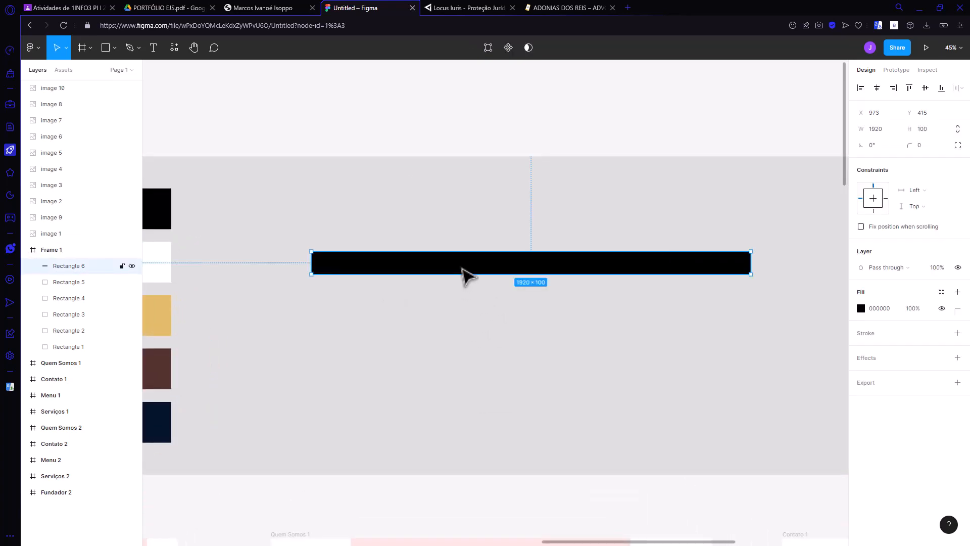
double_click(66, 267)
text(Men)
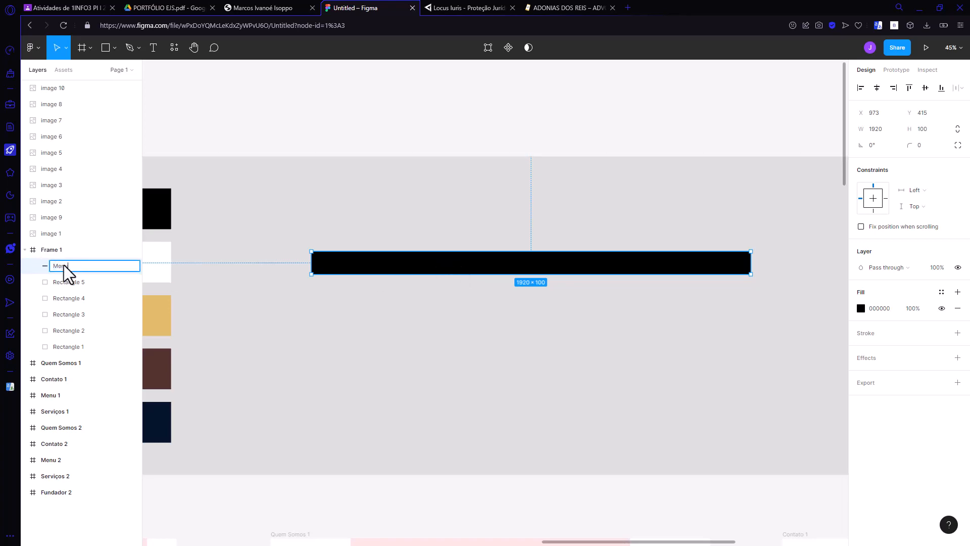
text(u)
key(Return)
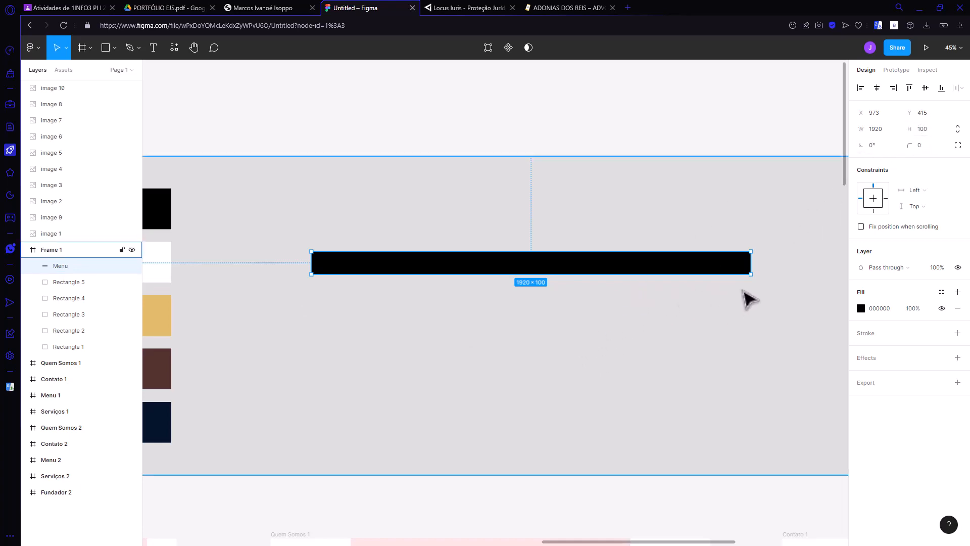
Step: Add a centered, uppercase white text box about 341 × 68 reading Início on the Menu bar, in Inter Regular at size 28
scroll(740, 299, up, 2)
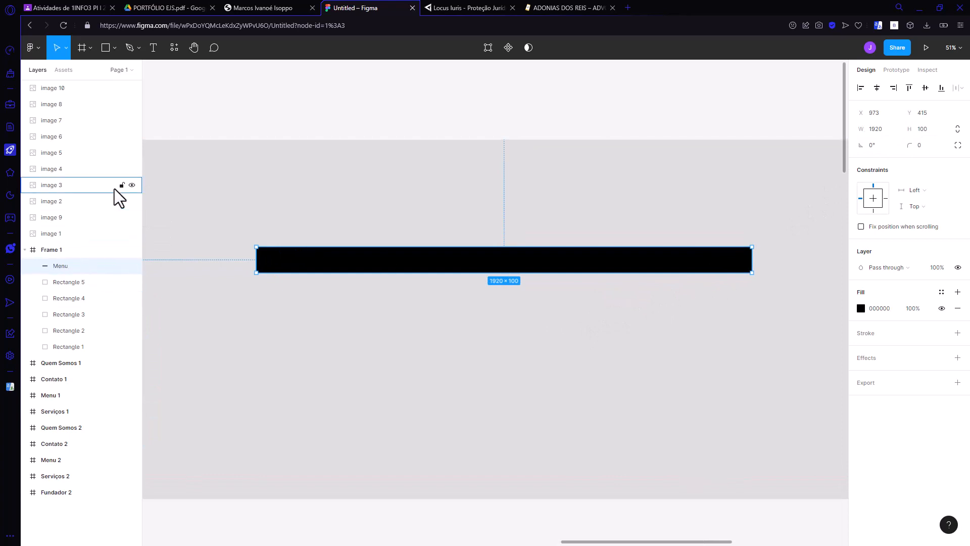
click(154, 49)
drag(460, 252, 548, 270)
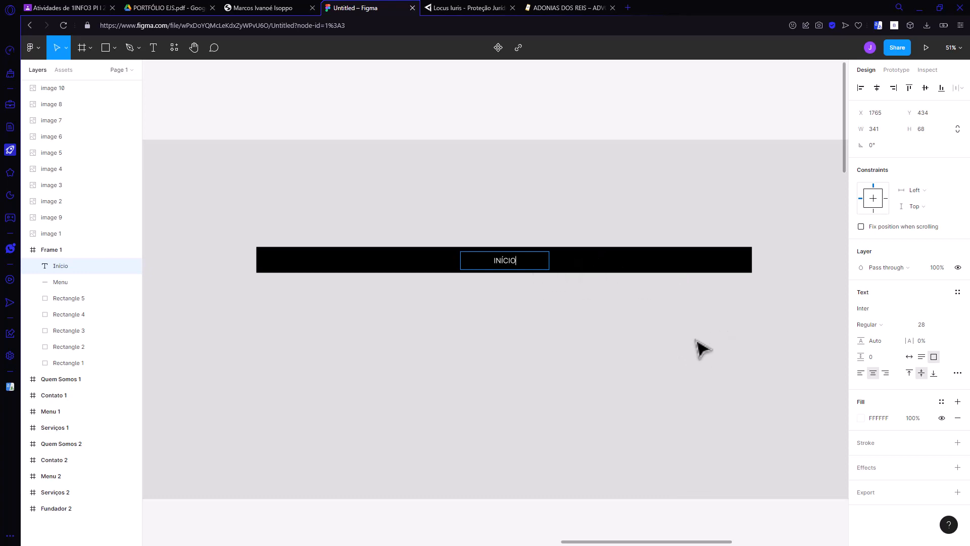
key(Escape)
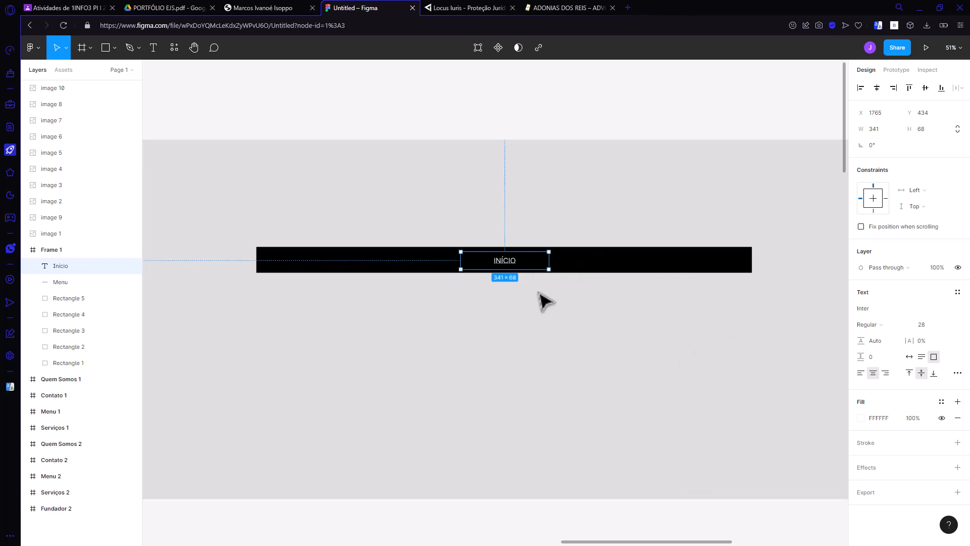
click(536, 293)
Step: Try font sizes 32 and 24 on the INÍCIO text and set it back to 28
click(515, 267)
click(947, 326)
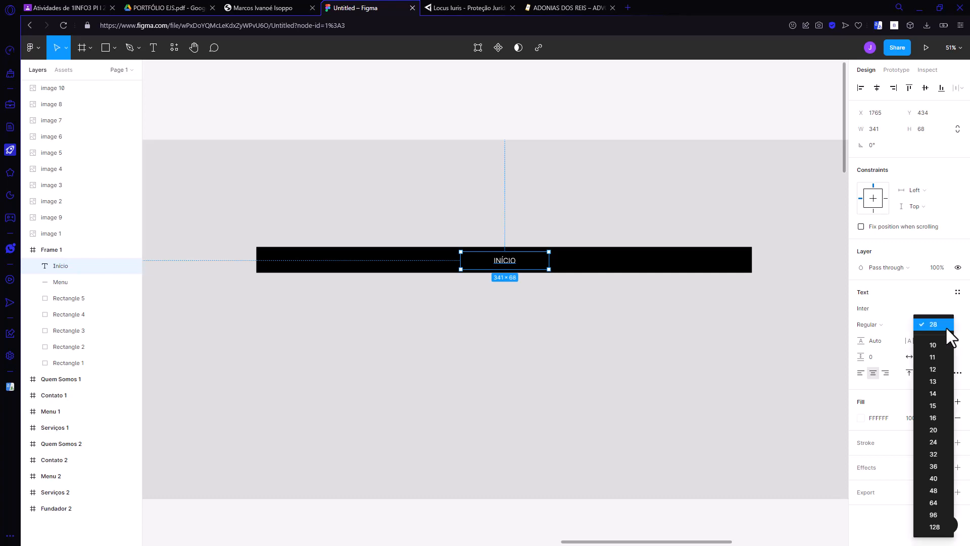
click(941, 451)
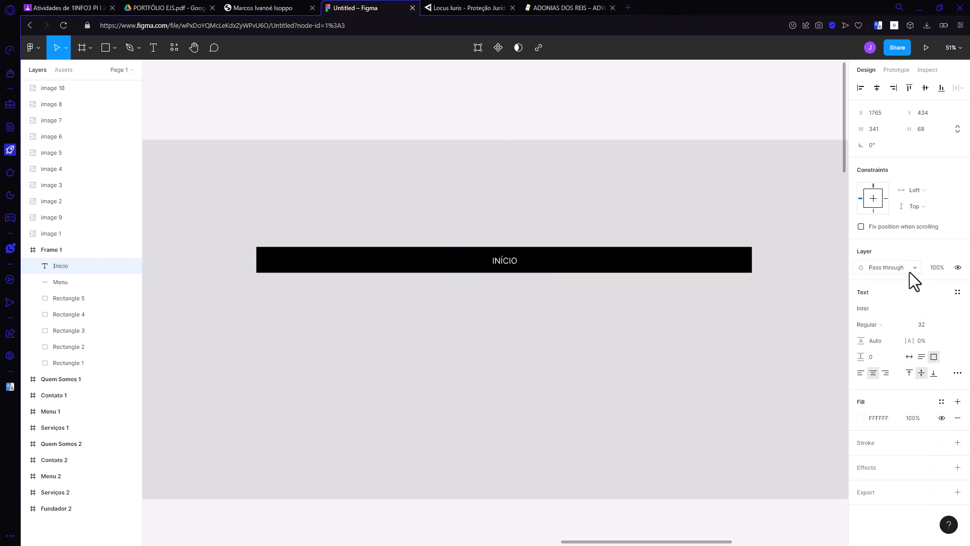
click(944, 325)
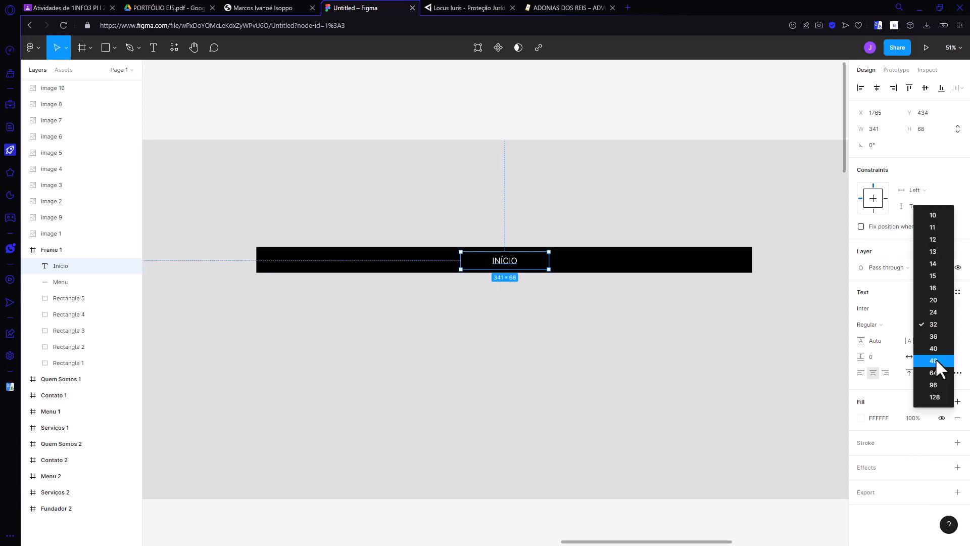
click(932, 312)
click(935, 327)
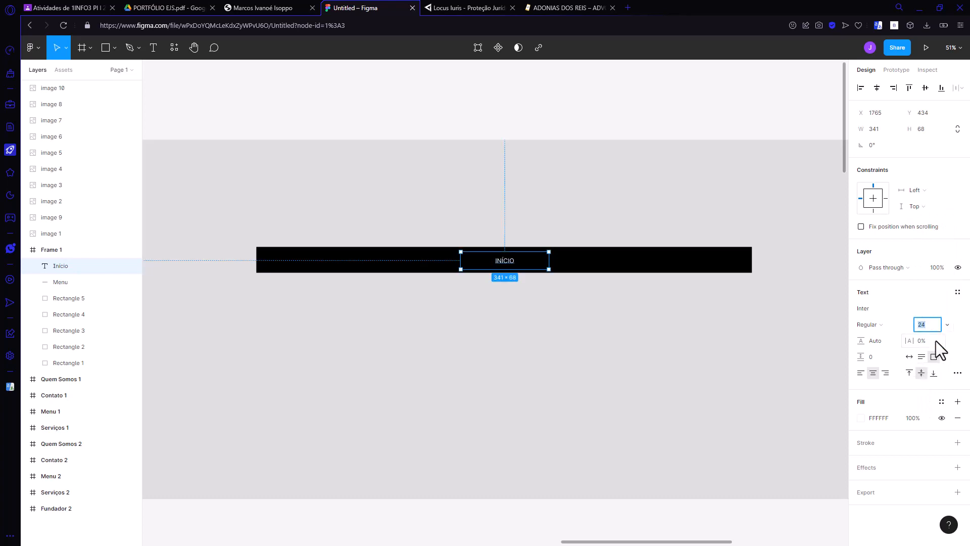
text(28)
key(Return)
Step: Try title case on the INÍCIO text and restore its uppercase setting
click(957, 374)
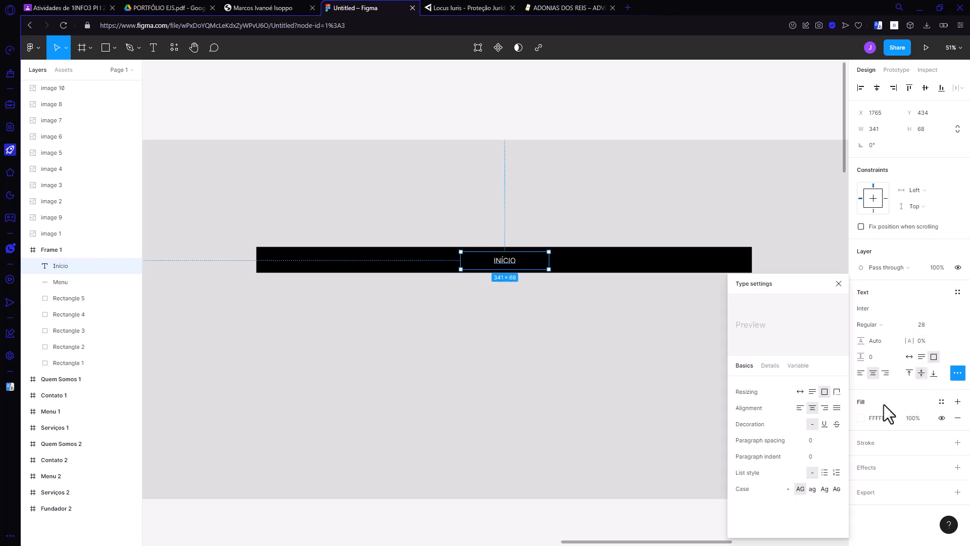
click(823, 489)
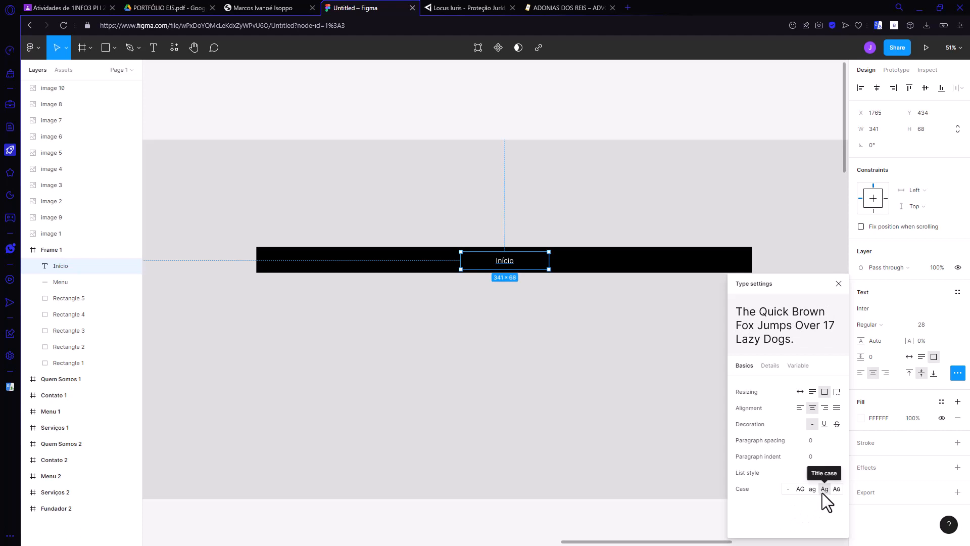
click(800, 489)
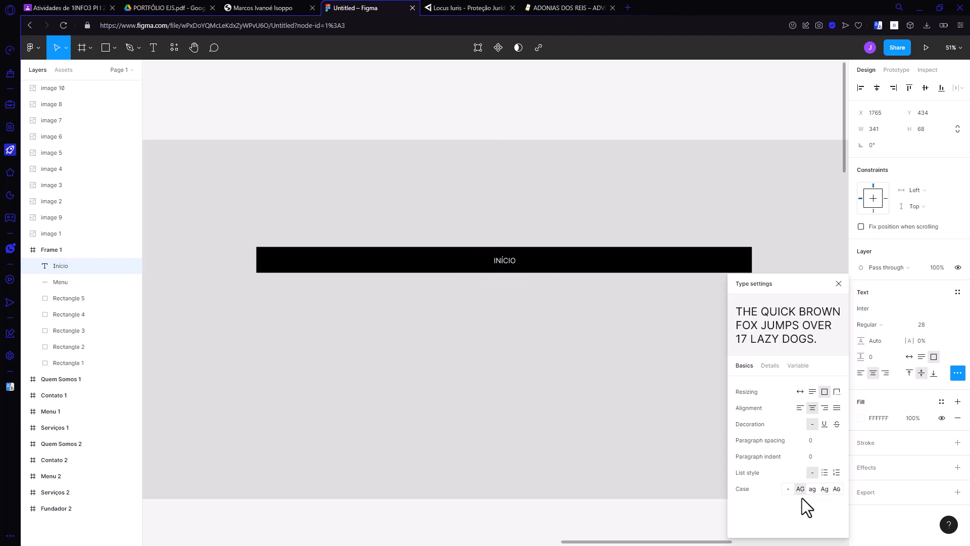
click(841, 283)
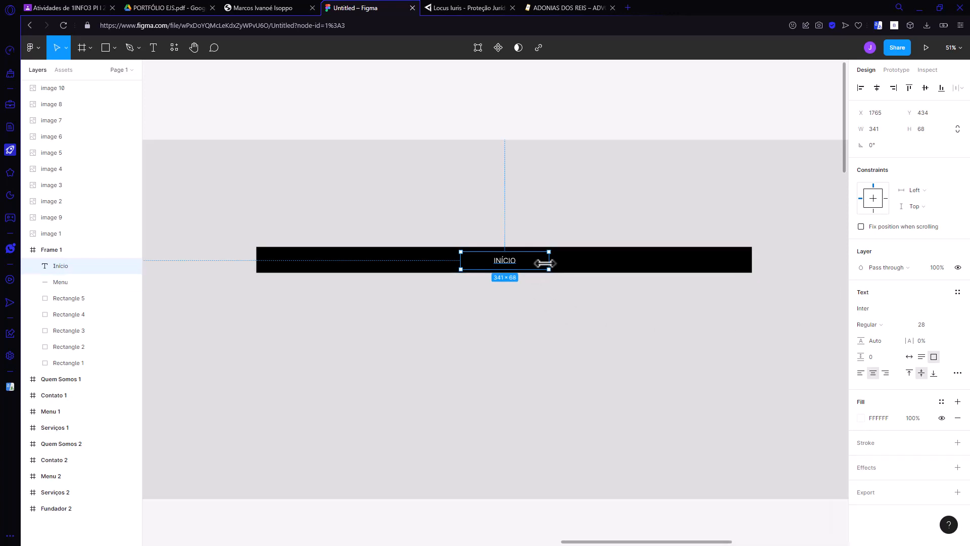
Step: Narrow the INÍCIO text box to a width of about 94 and turn it into a component
drag(545, 263, 485, 266)
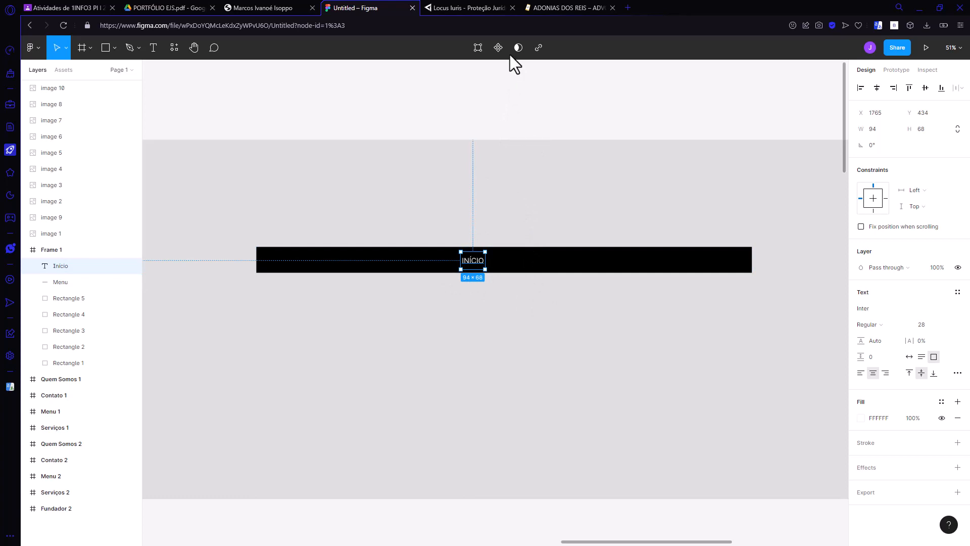
click(498, 48)
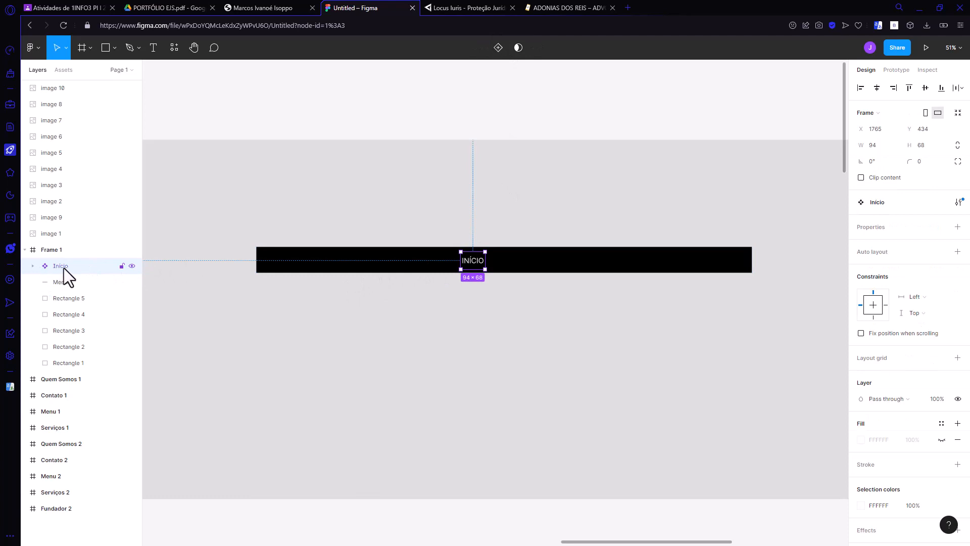
Step: Expand the Início component, examine its design properties, and select the text layer nested inside it
click(33, 265)
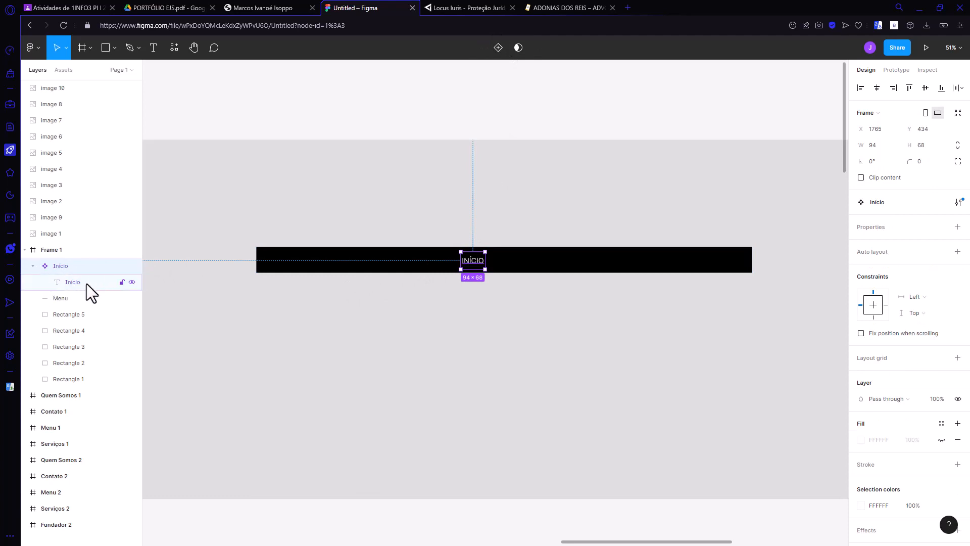
click(466, 276)
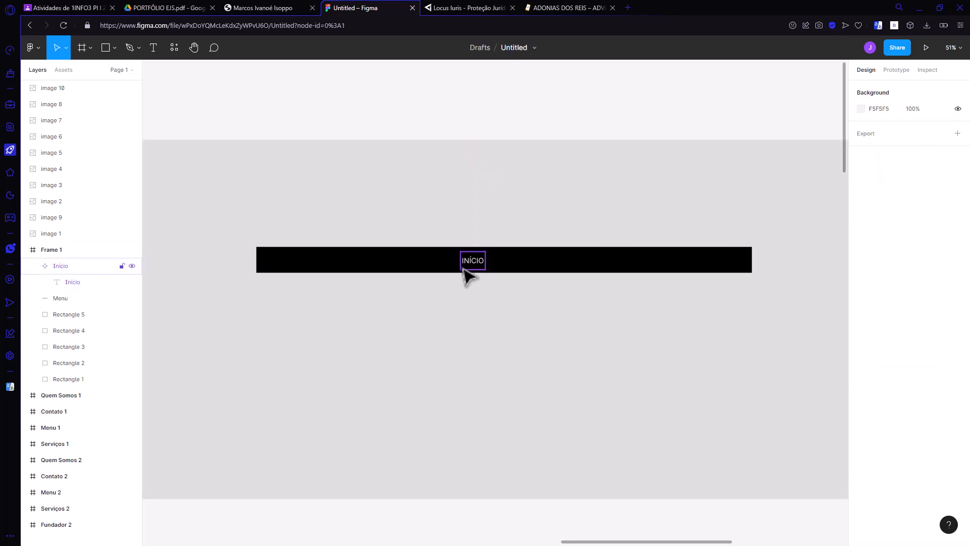
click(472, 260)
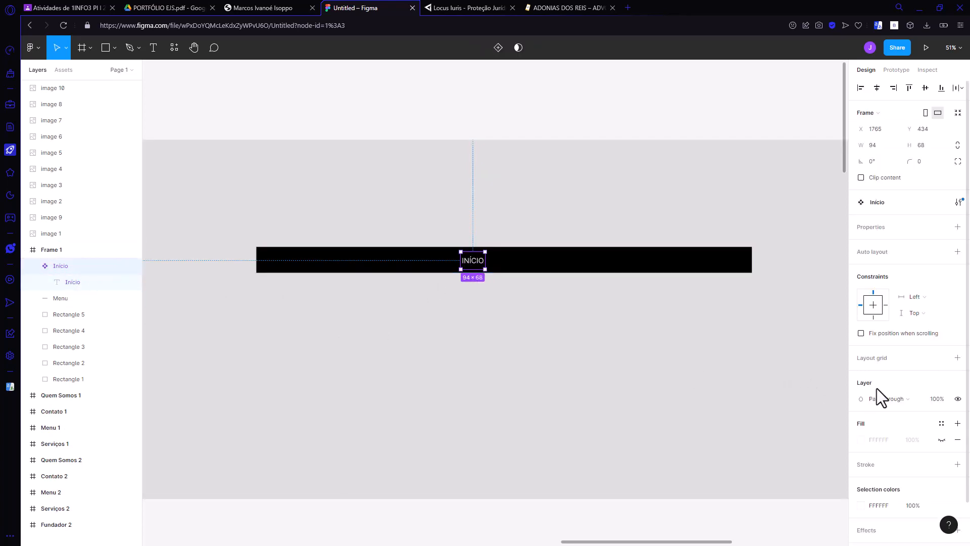
scroll(892, 374, down, 1)
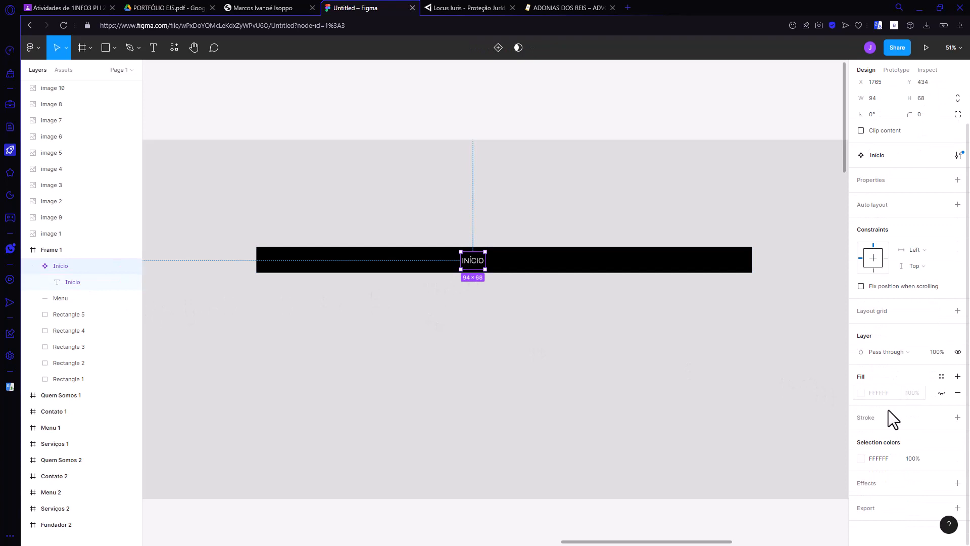
click(75, 281)
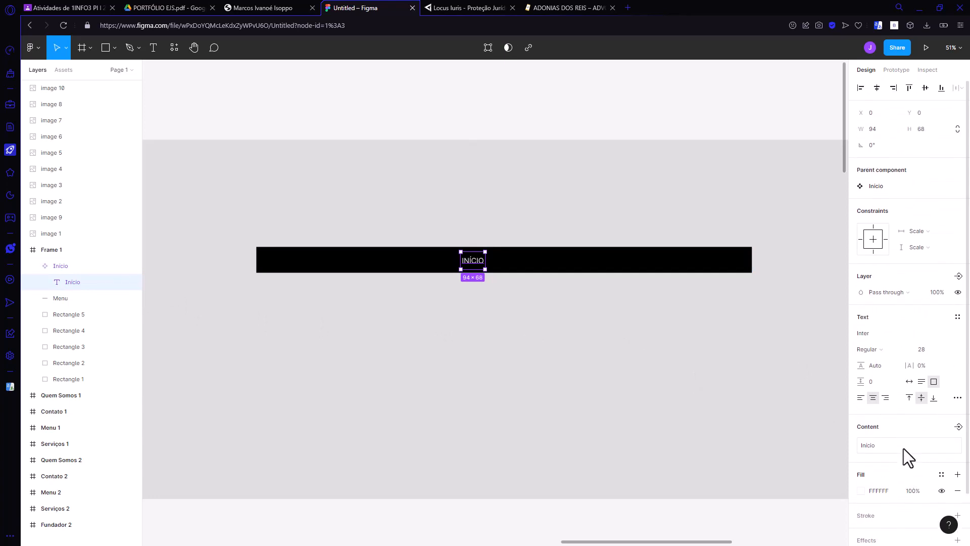
Step: Place a copy of the Início component beside the original in the black menu bar, at about X 1916, Y 434
click(83, 264)
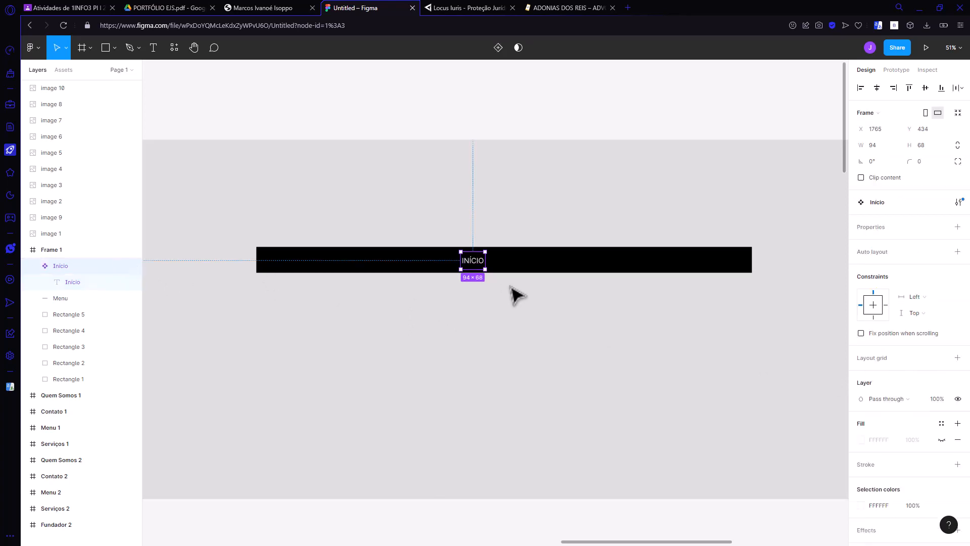
alt+drag(471, 262, 513, 264)
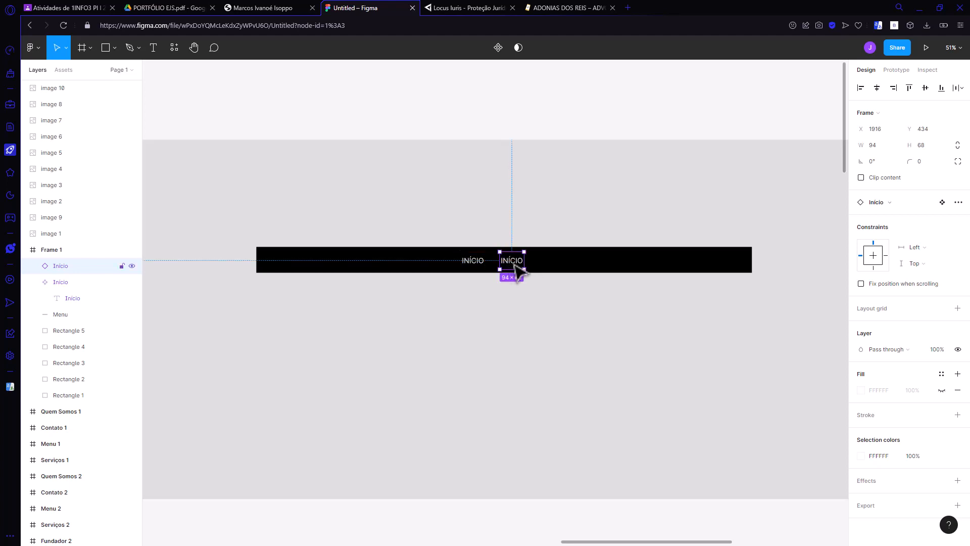
double_click(514, 265)
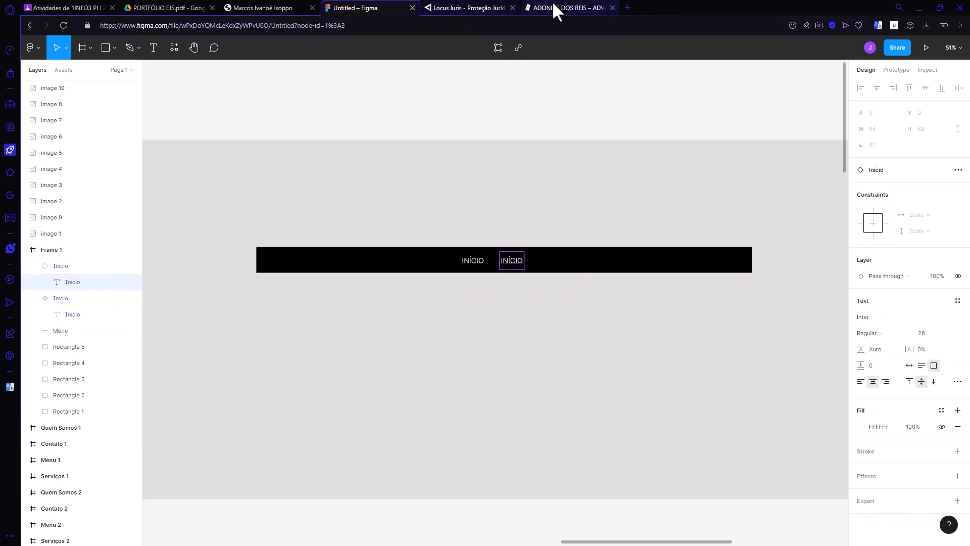
Step: Check the reference portfolio PDF and the law firm website for section names to use as menu links
click(278, 7)
scroll(508, 276, up, 10)
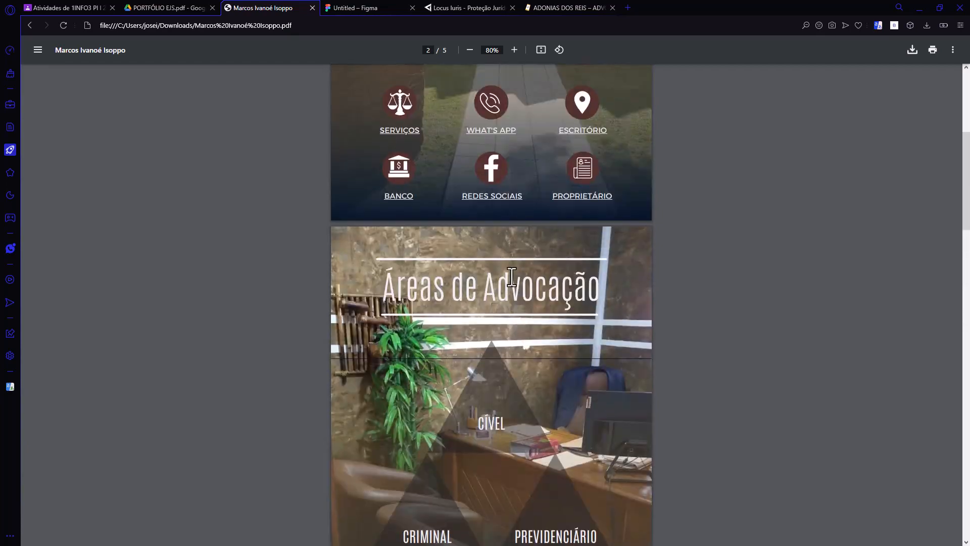
scroll(491, 303, down, 2)
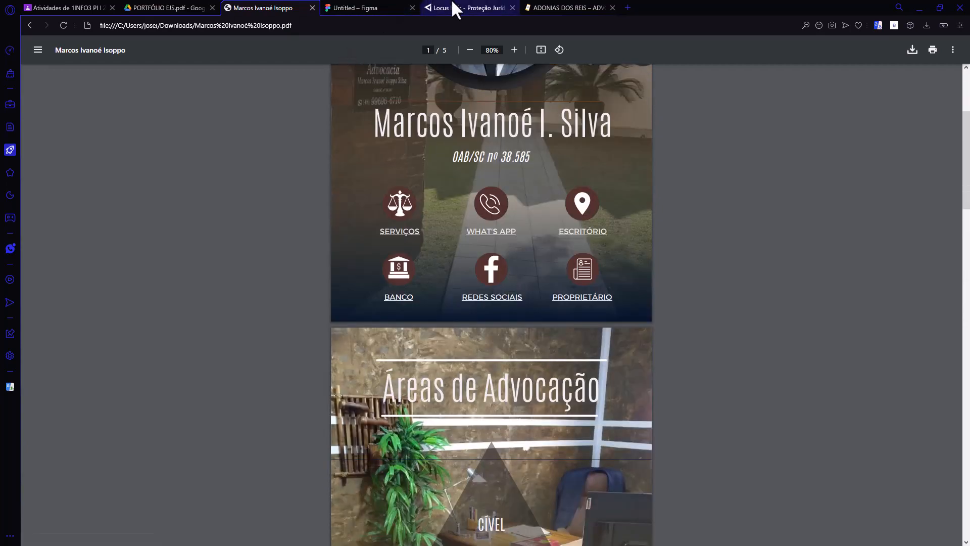
click(566, 8)
scroll(487, 310, down, 2)
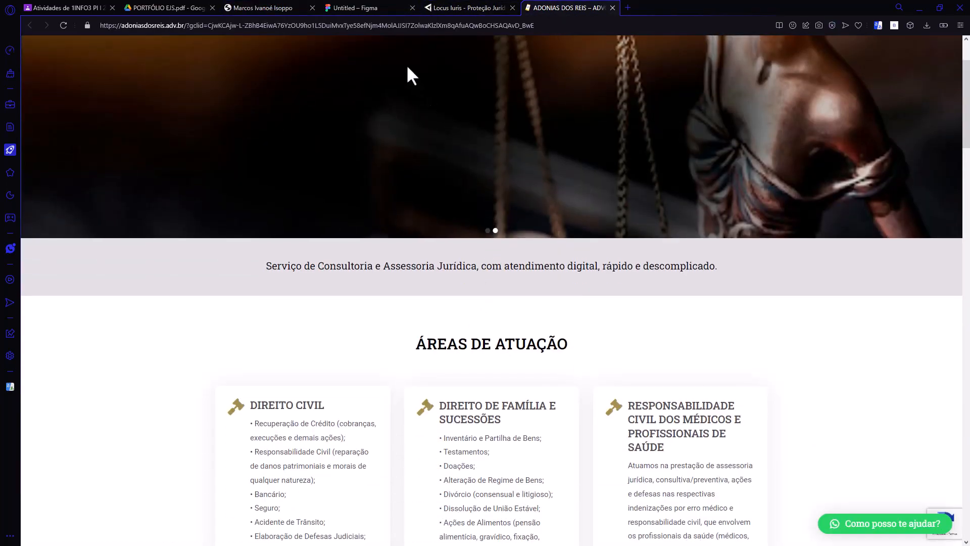
click(389, 9)
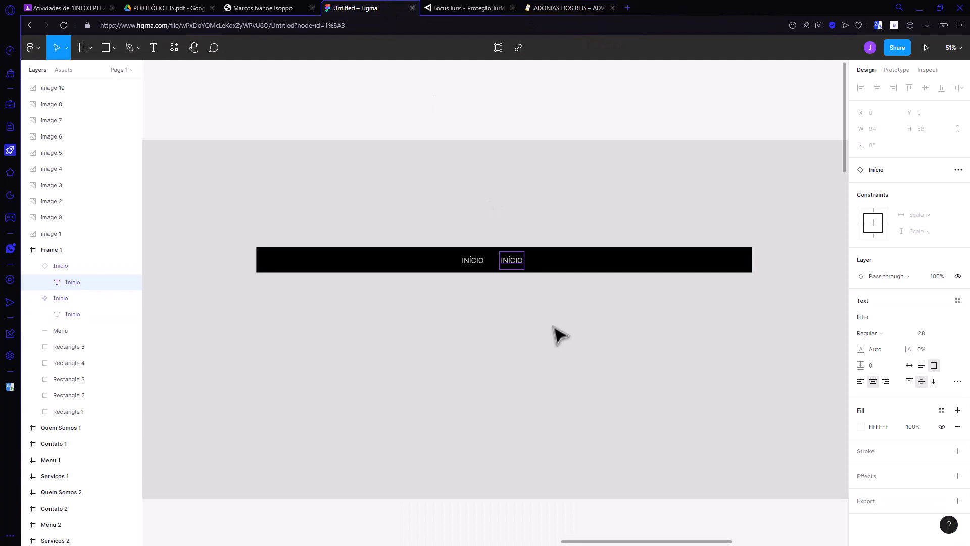
Step: Change the copied menu link's text to ÁREA DE ATUAÇÃO
double_click(518, 263)
text(A)
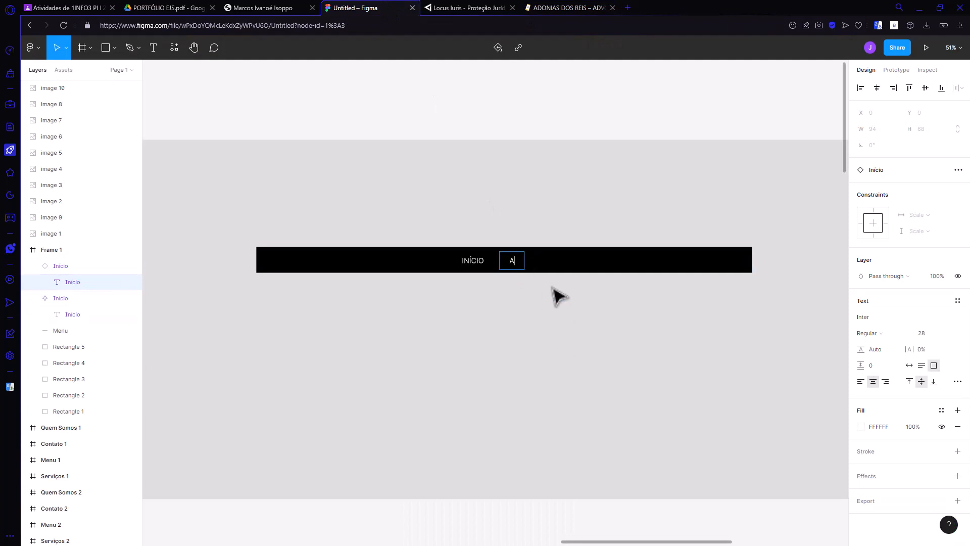
text(REA DE ATUAÇÃO)
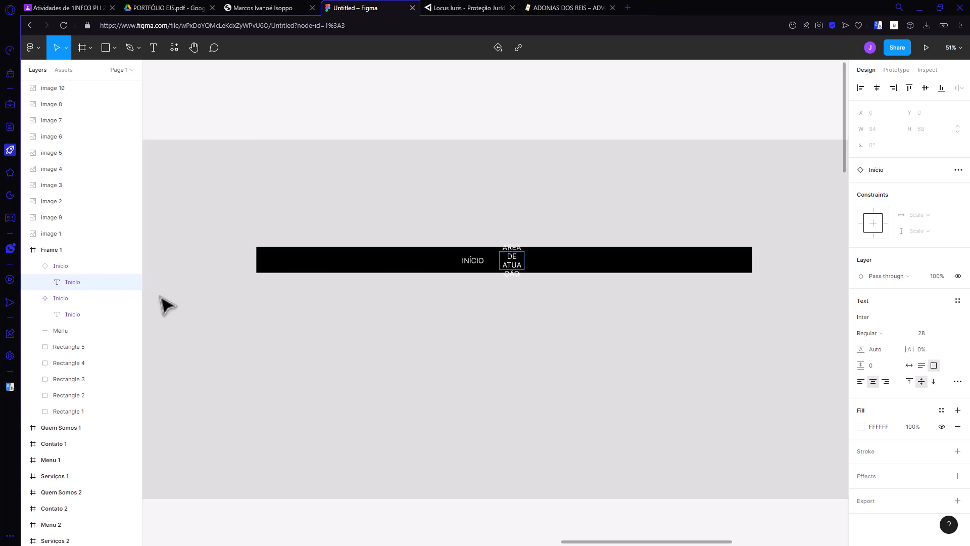
Step: Widen the ÁREA DE ATUAÇÃO link's box to about 258 and move it slightly closer to INÍCIO, to about X 1902
click(75, 265)
drag(524, 261, 566, 261)
click(298, 305)
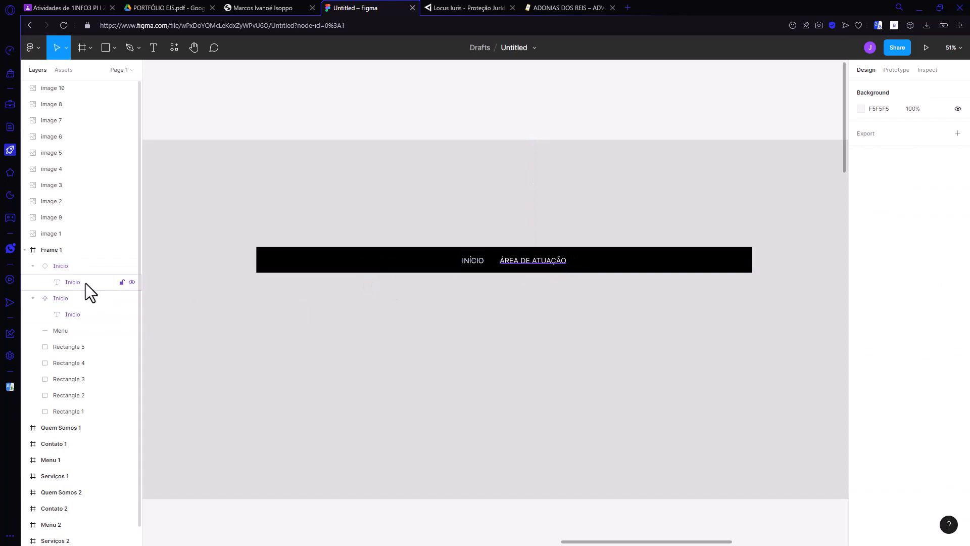
click(77, 266)
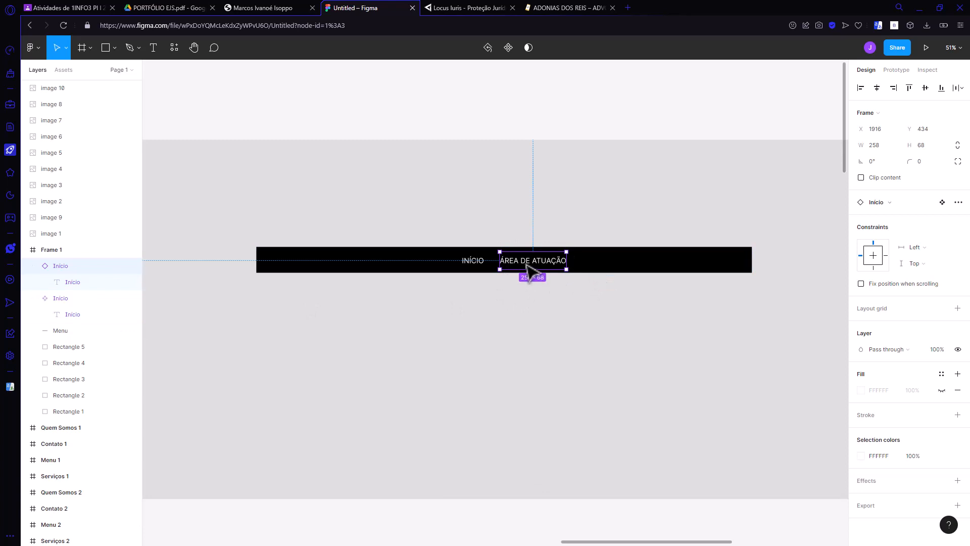
drag(526, 263, 524, 264)
click(509, 320)
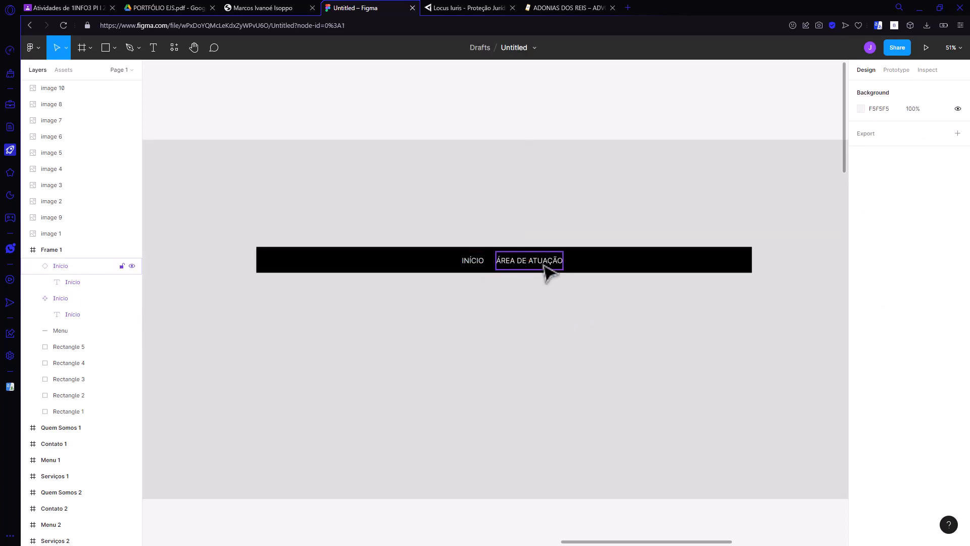
Step: Place a copy of the ÁREA DE ATUAÇÃO link further along the menu bar, at about X 2203, Y 434
drag(552, 268, 631, 272)
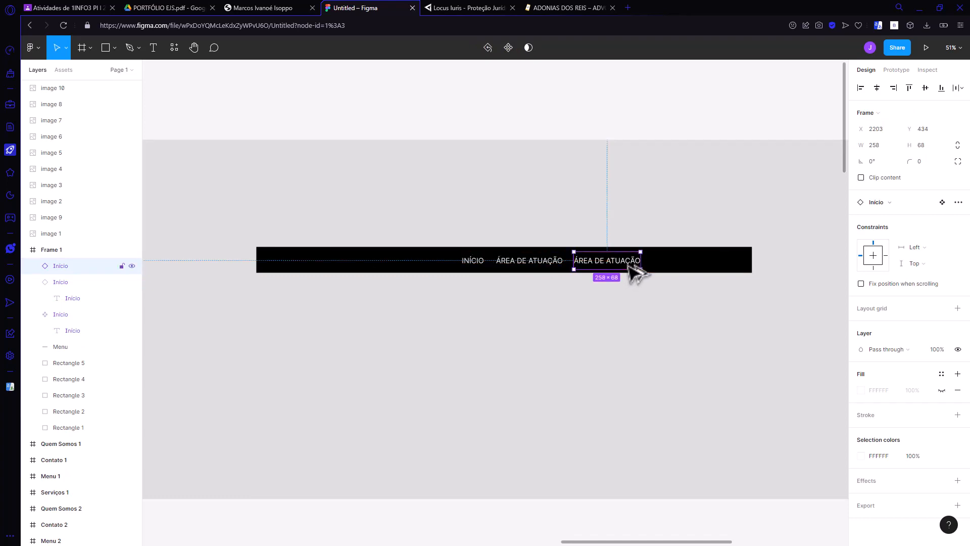
double_click(633, 269)
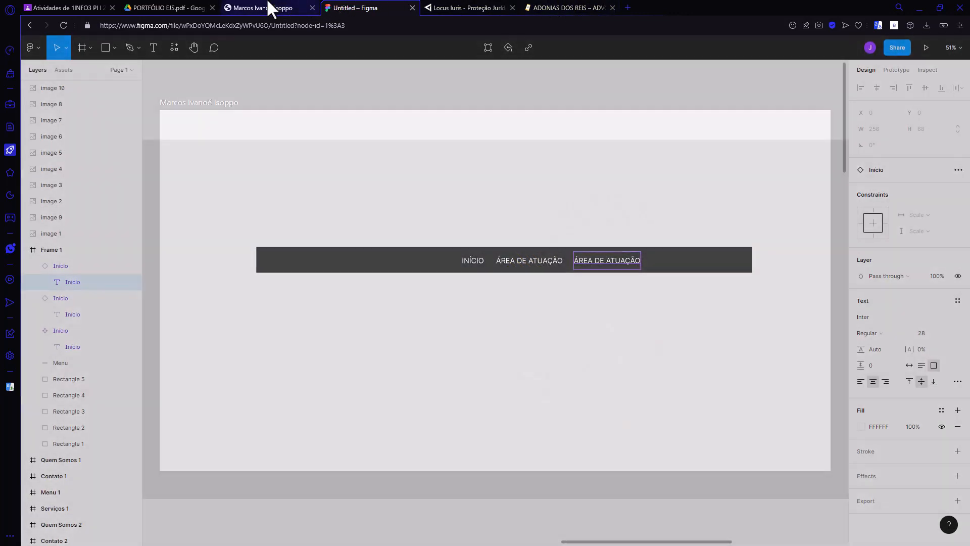
mouse_move(269, 6)
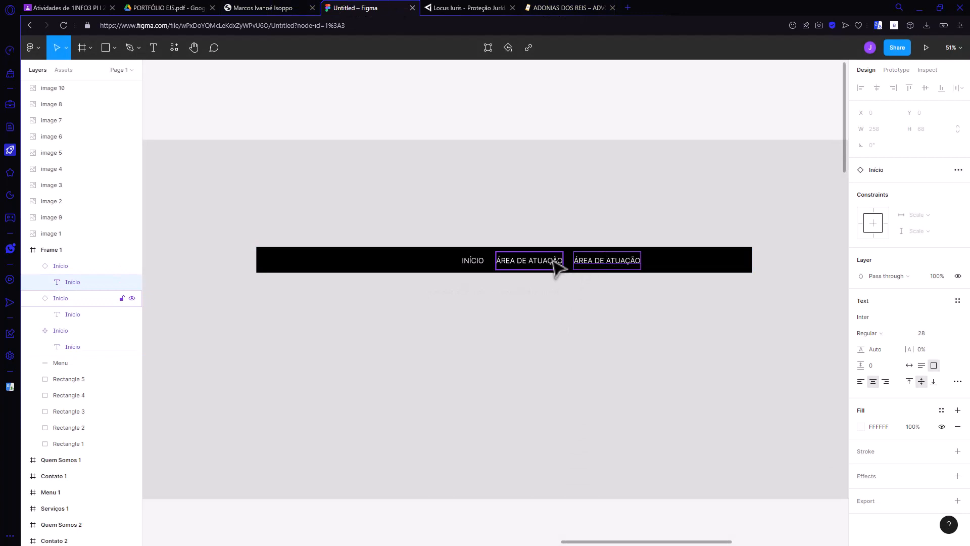
Step: Change the text of the ÁREA DE ATUAÇÃO link nearest INÍCIO to SOBRE NÓS and narrow its box to about 176
click(554, 265)
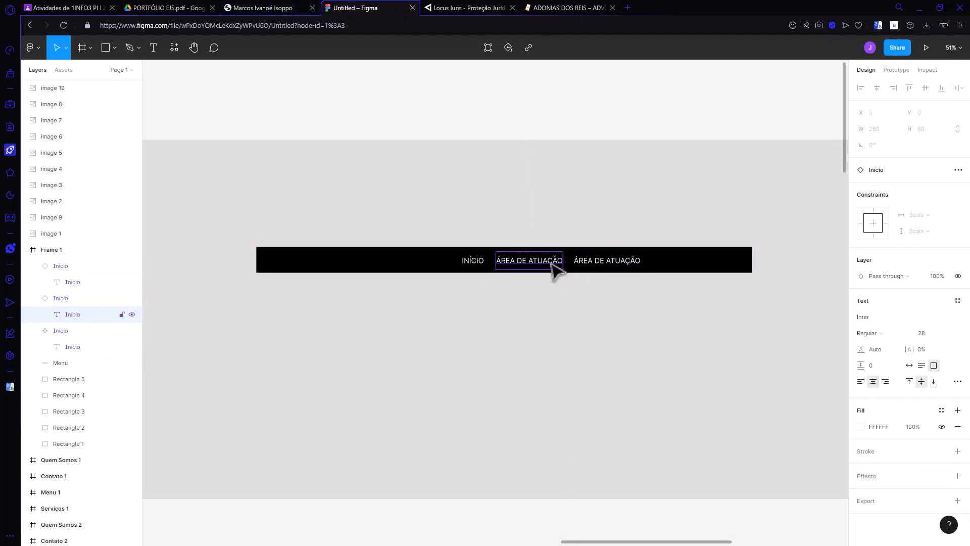
double_click(547, 266)
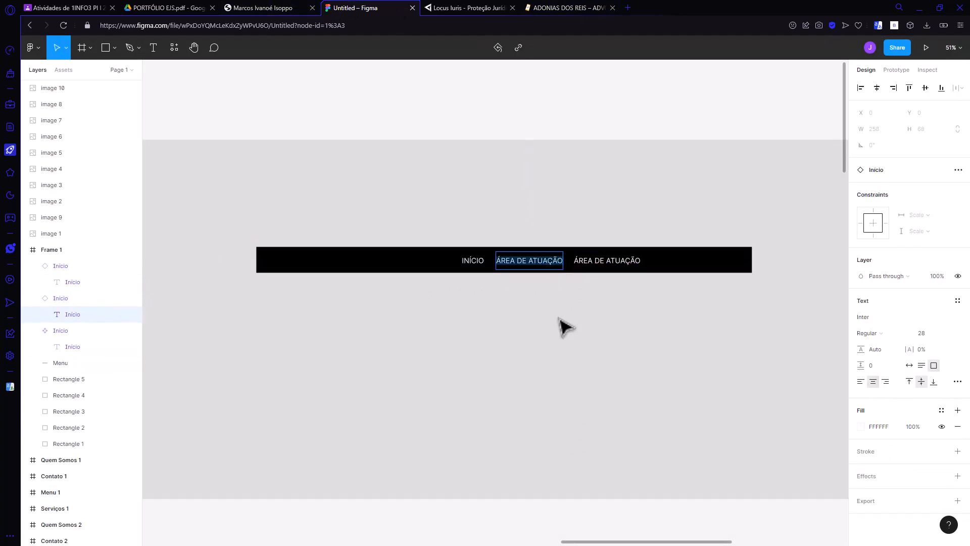
text(SOBRE NÓS)
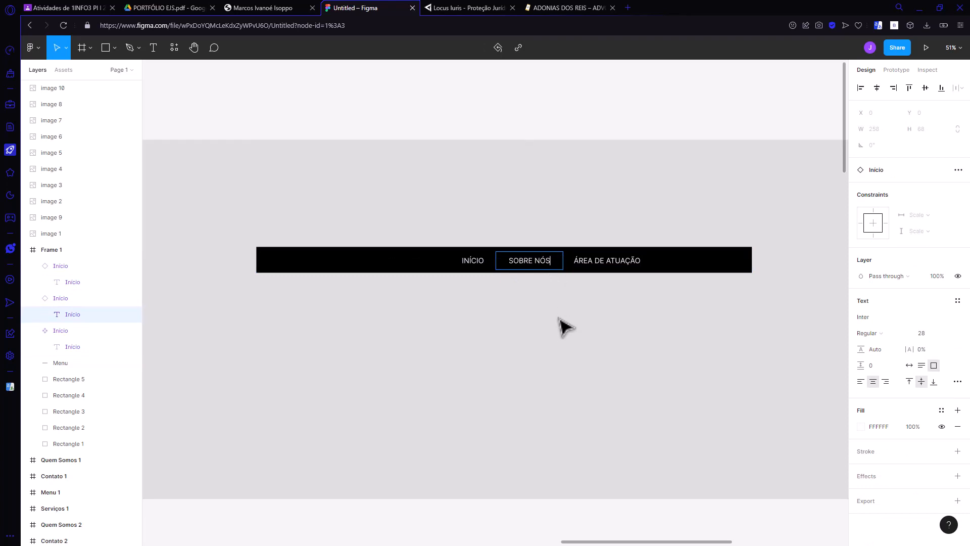
key(Escape)
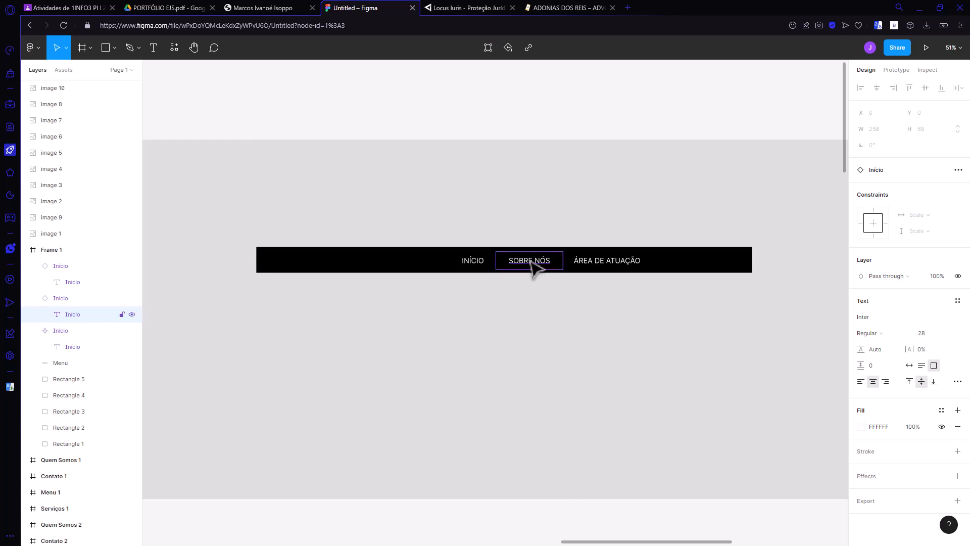
click(68, 298)
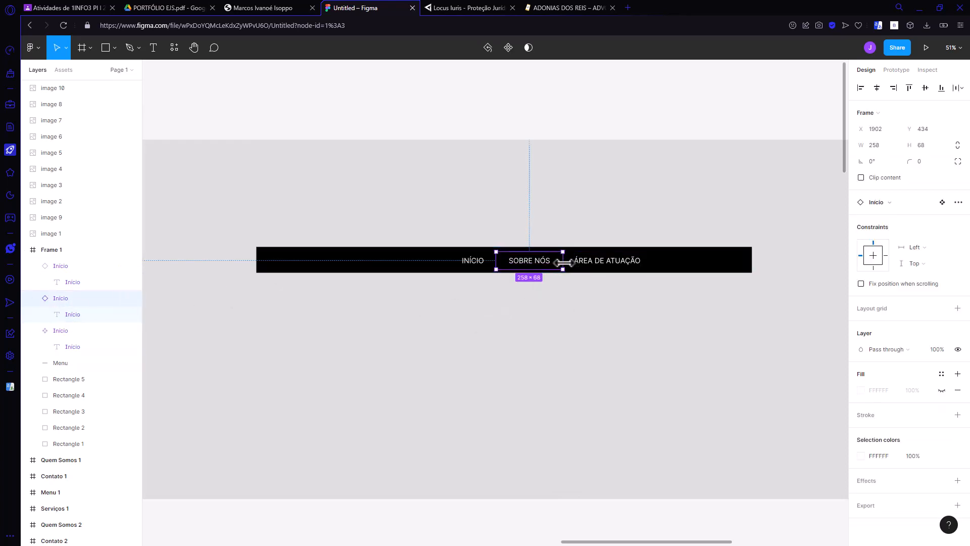
drag(561, 262, 542, 262)
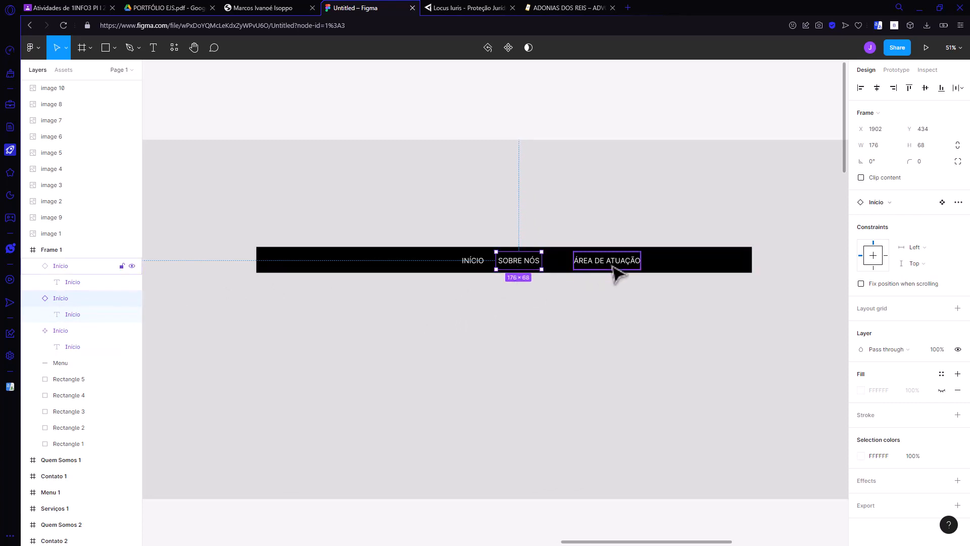
Step: Move ÁREA DE ATUAÇÃO closer to SOBRE NÓS and add a copy of it at about X 2422 with the text CONTATO
drag(614, 271, 678, 266)
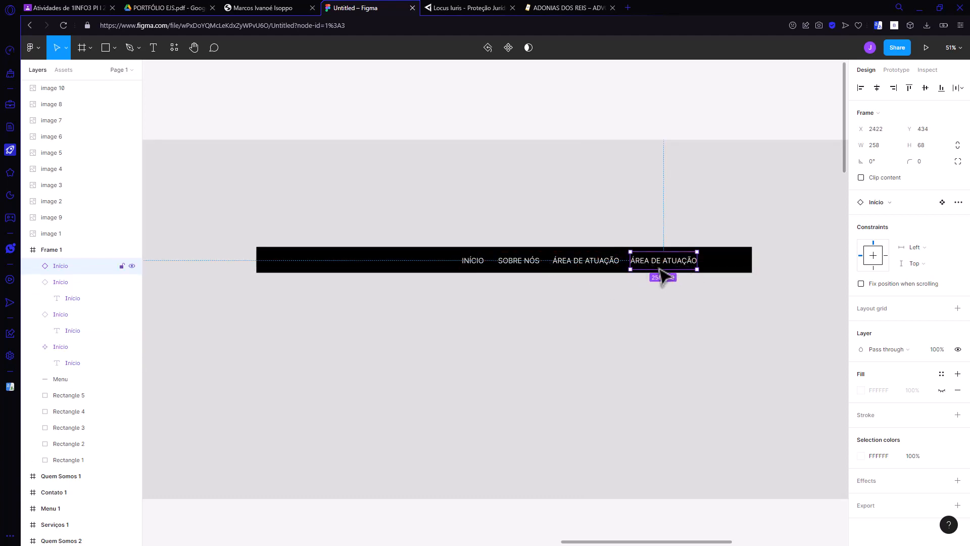
double_click(669, 271)
double_click(679, 272)
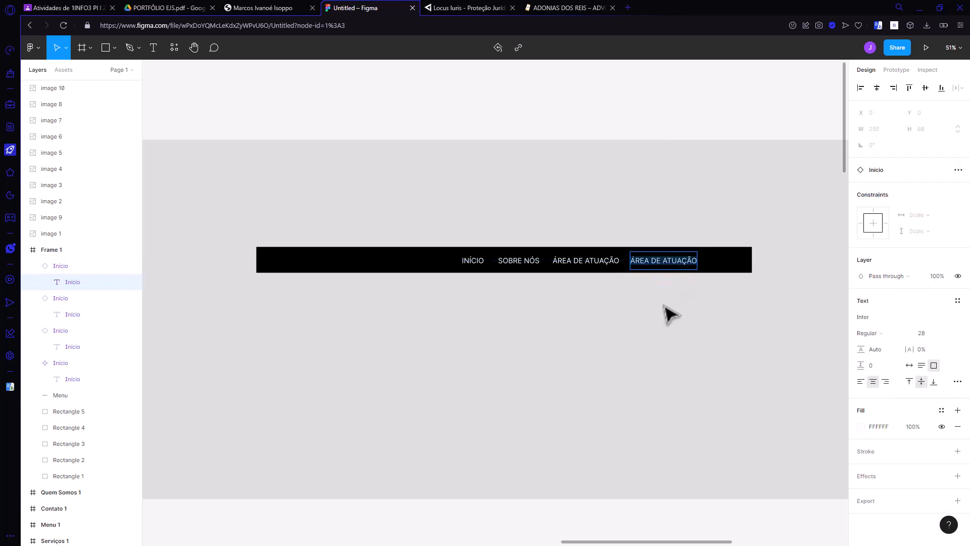
text(CONTATO)
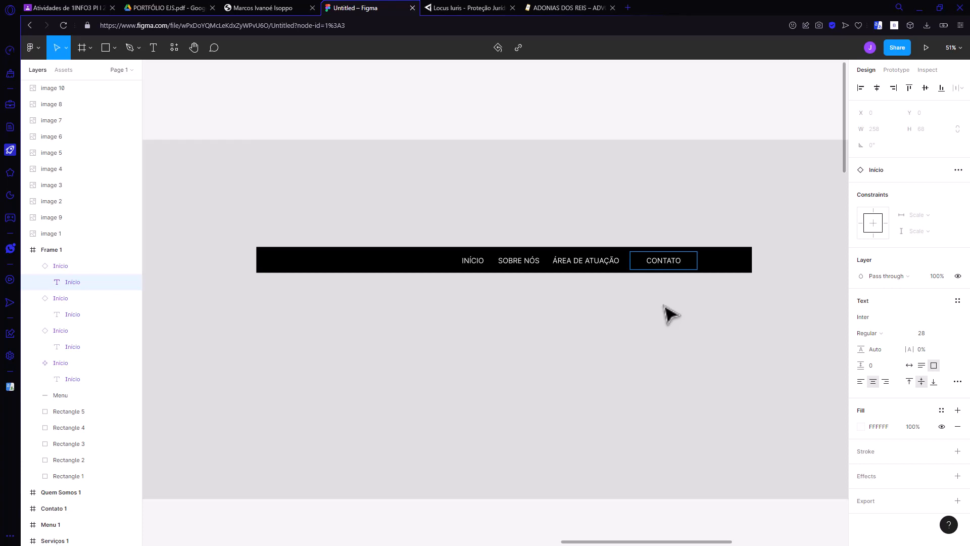
key(Escape)
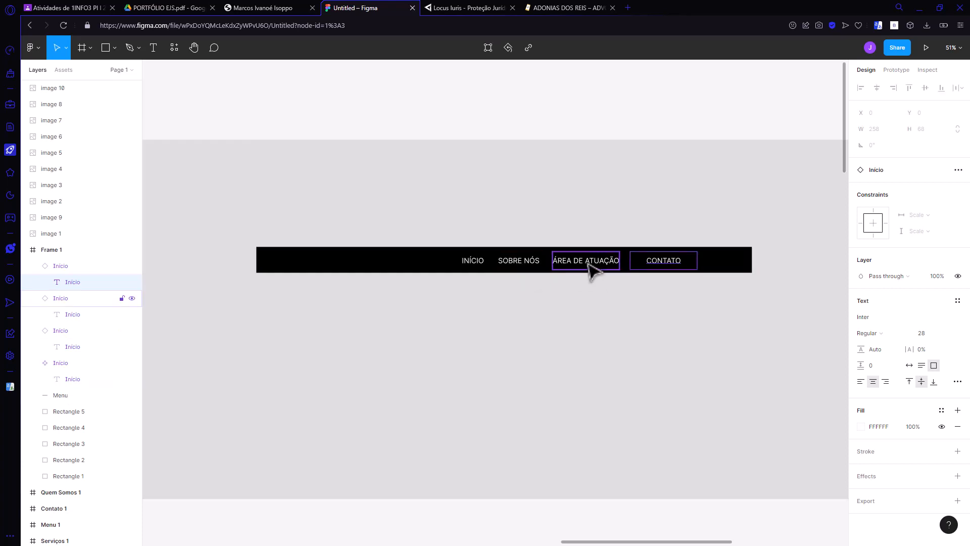
Step: Swap the order of ÁREA DE ATUAÇÃO and SOBRE NÓS, and move CONTATO to the far end of the menu bar
drag(588, 264, 520, 310)
drag(519, 262, 646, 347)
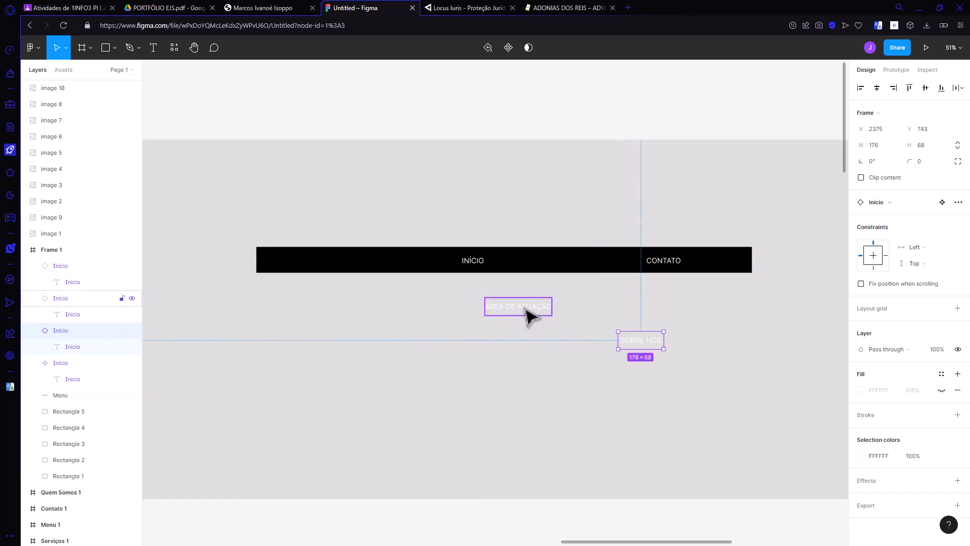
drag(526, 310, 534, 262)
drag(652, 339, 600, 265)
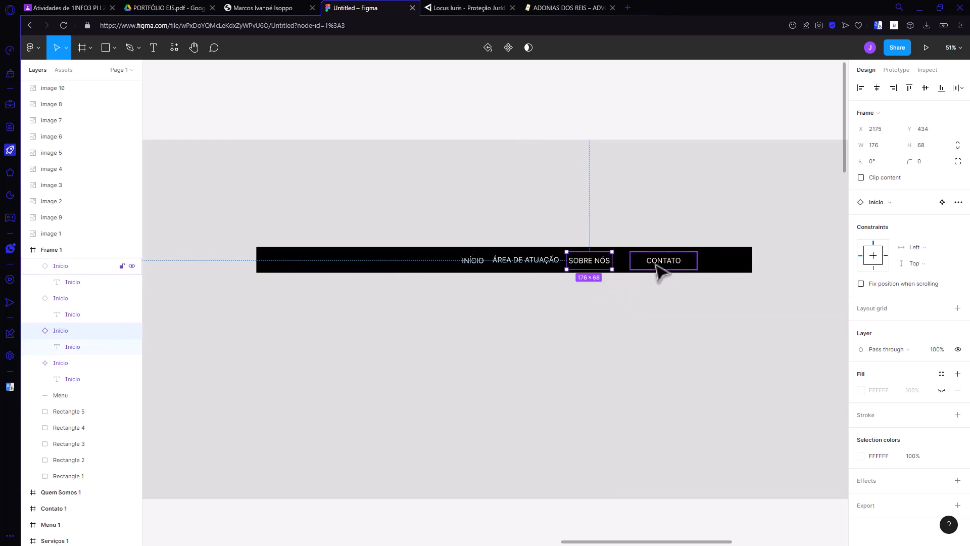
drag(659, 265, 719, 268)
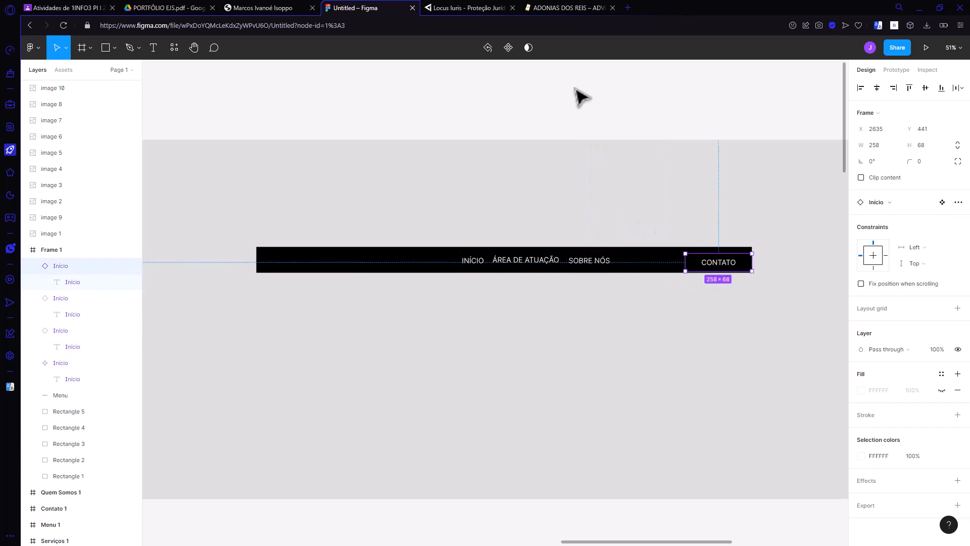
Step: Review the remaining pages of the reference portfolio PDF, including payment methods and founder profile, for further menu sections
click(277, 9)
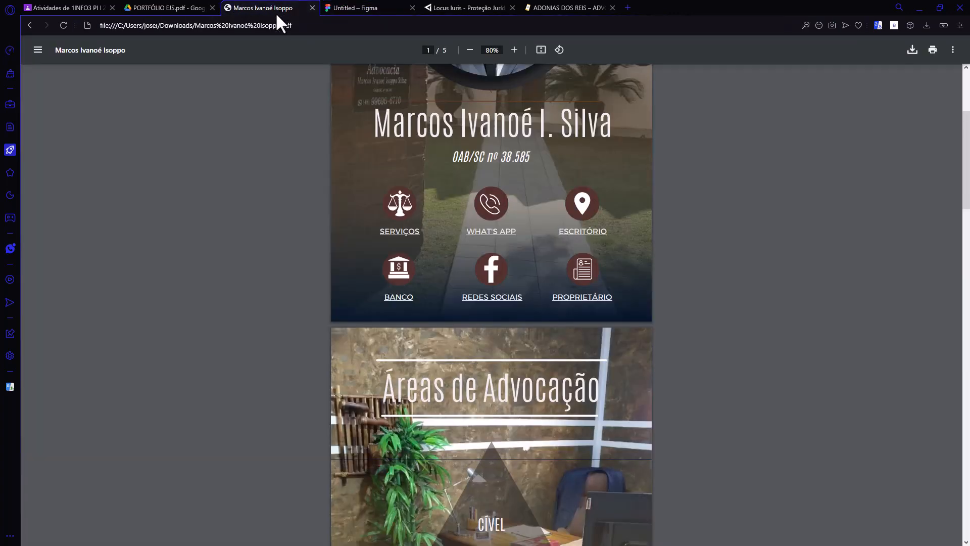
scroll(746, 244, down, 10)
scroll(743, 238, down, 5)
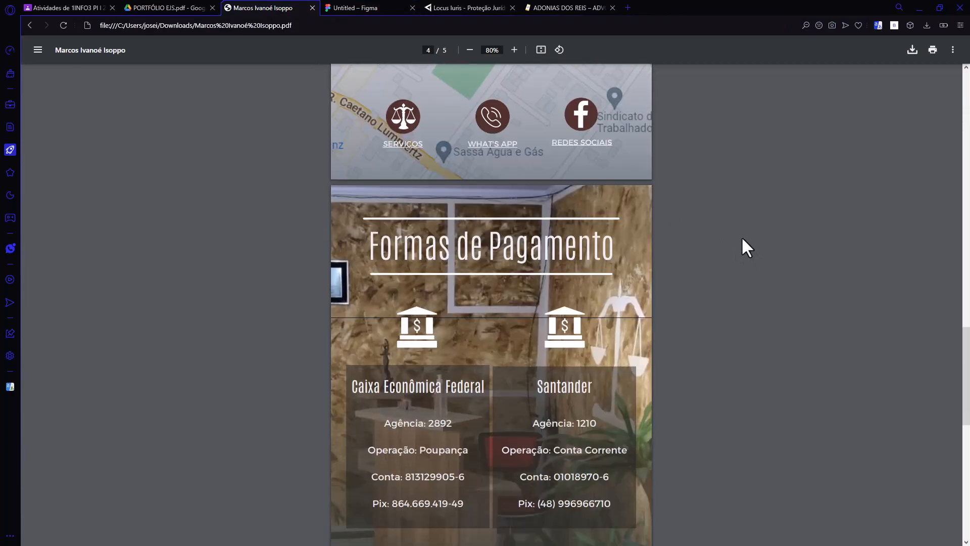
scroll(739, 234, up, 3)
scroll(738, 234, down, 8)
scroll(736, 231, down, 5)
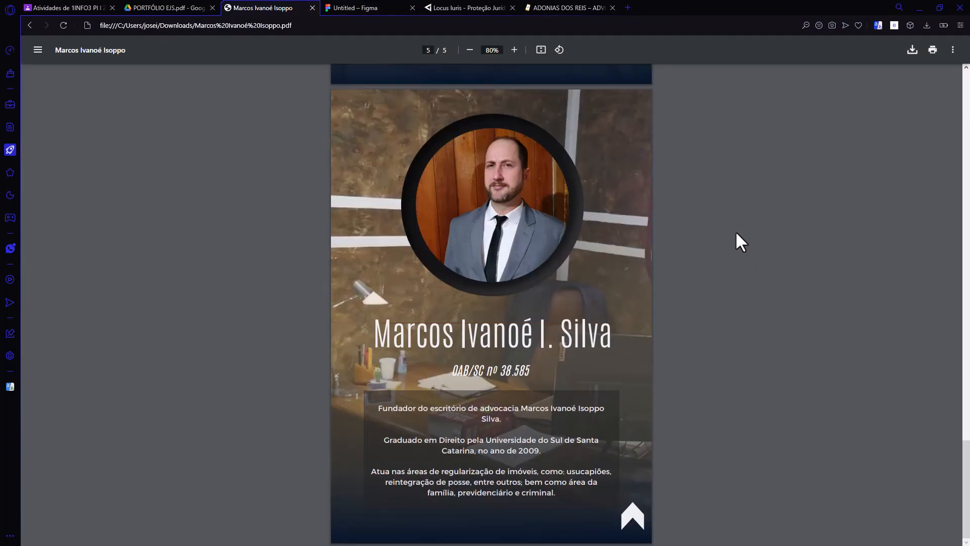
scroll(734, 230, up, 3)
scroll(734, 229, down, 2)
scroll(734, 241, up, 3)
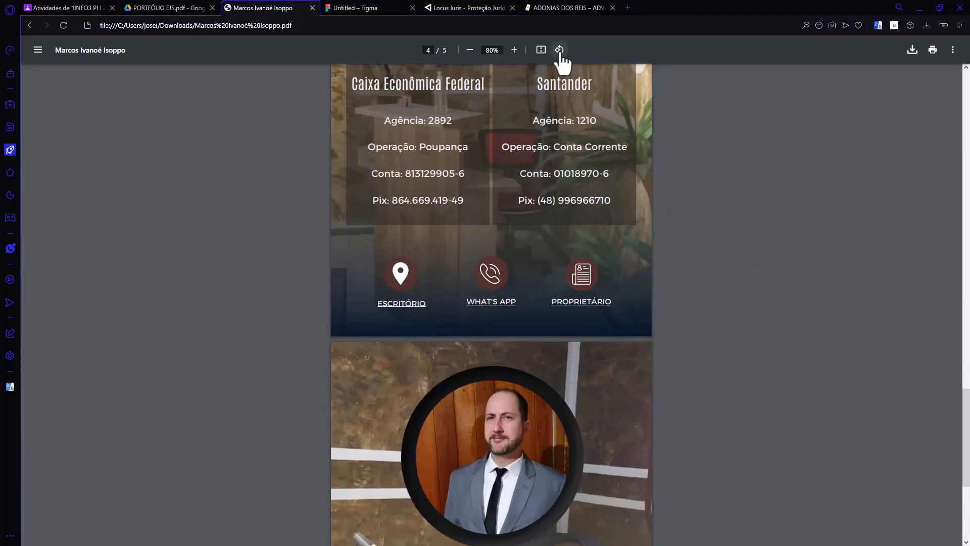
click(454, 7)
click(364, 8)
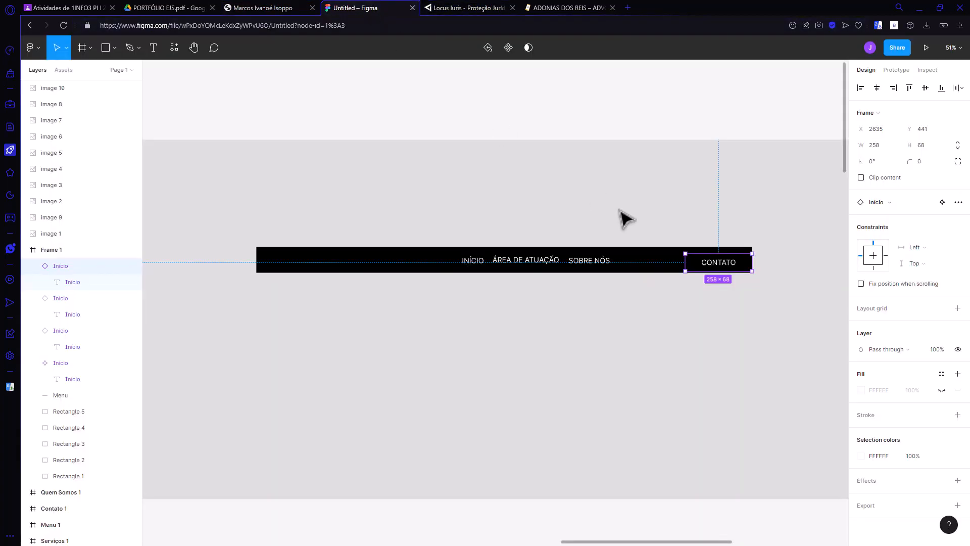
Step: Change the SOBRE NÓS link's text to O ESCRITÓRIO
click(595, 268)
double_click(595, 267)
double_click(595, 268)
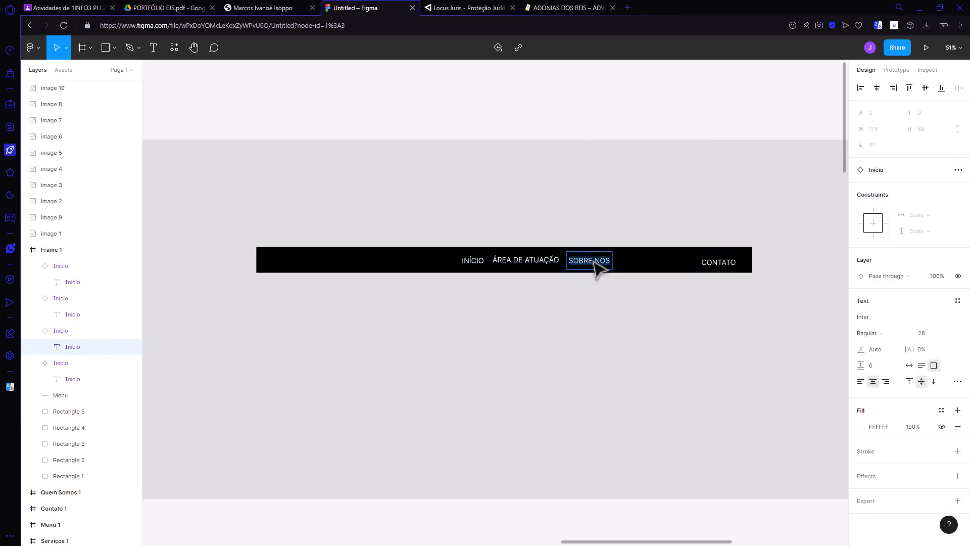
text(Q)
text( ESCRITÓRIO)
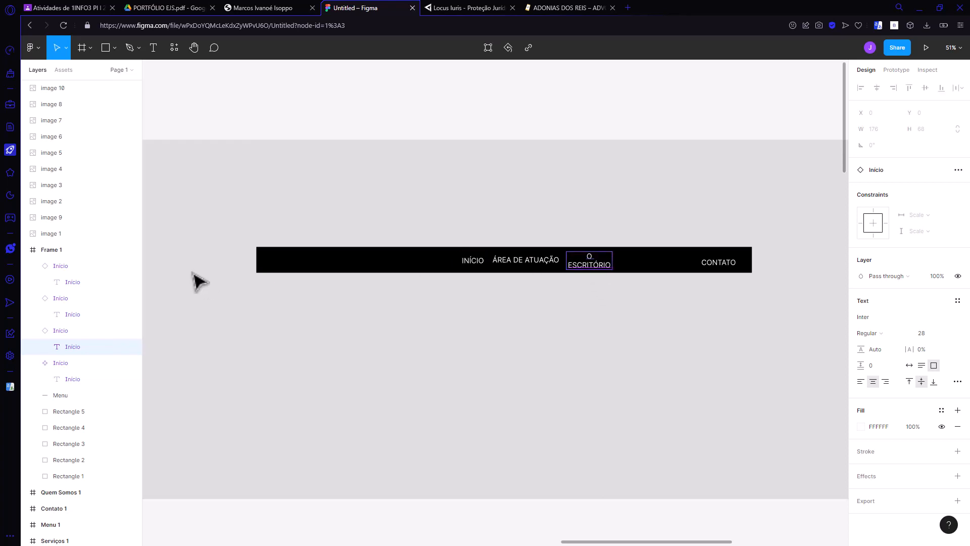
Step: Widen the O ESCRITÓRIO link to 201 so its text fits one line, and move CONTATO beside it at X 2405, Y 434
key(Escape)
click(65, 330)
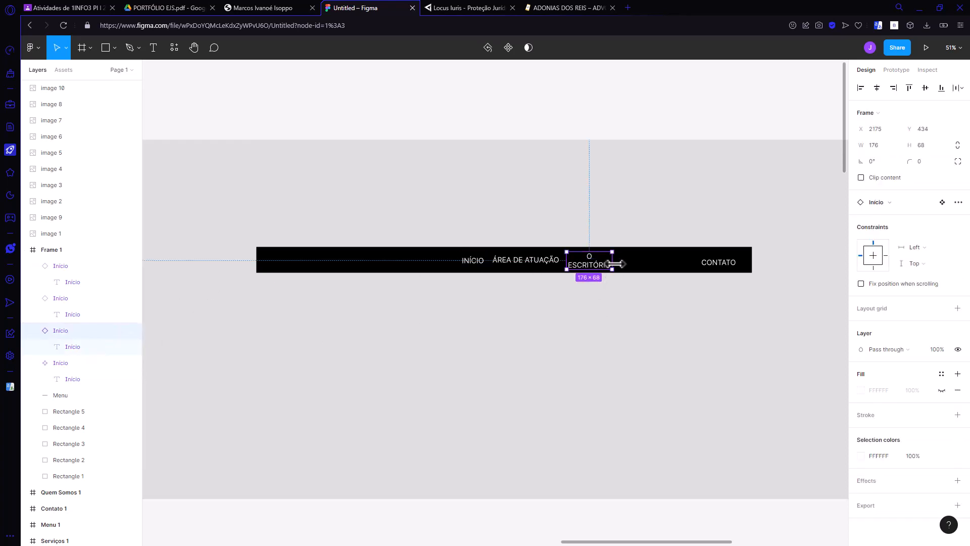
drag(612, 262, 588, 267)
click(604, 314)
drag(718, 266, 644, 265)
click(645, 302)
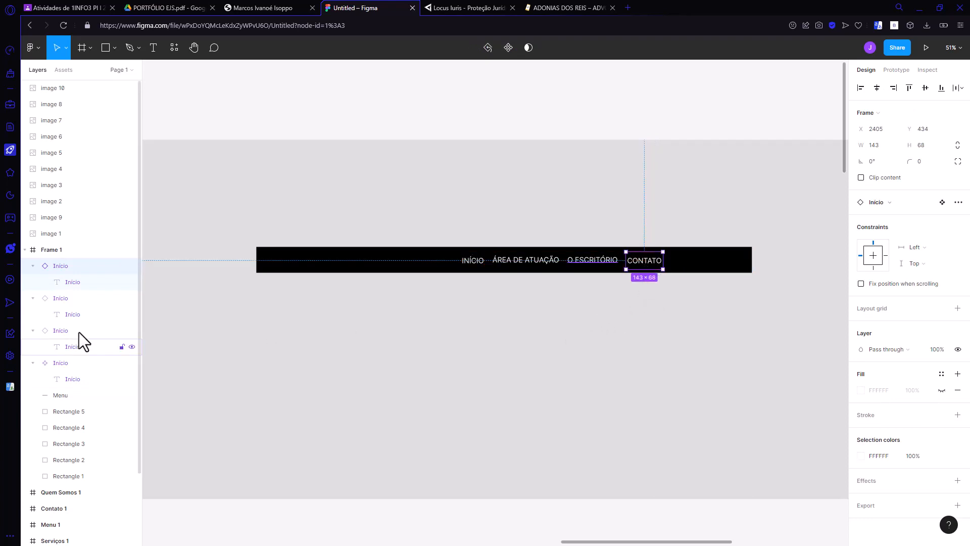
Step: Collapse the link instances in the layer list and rename the ÁREA DE ATUAÇÃO link's layer to Atuação
click(33, 265)
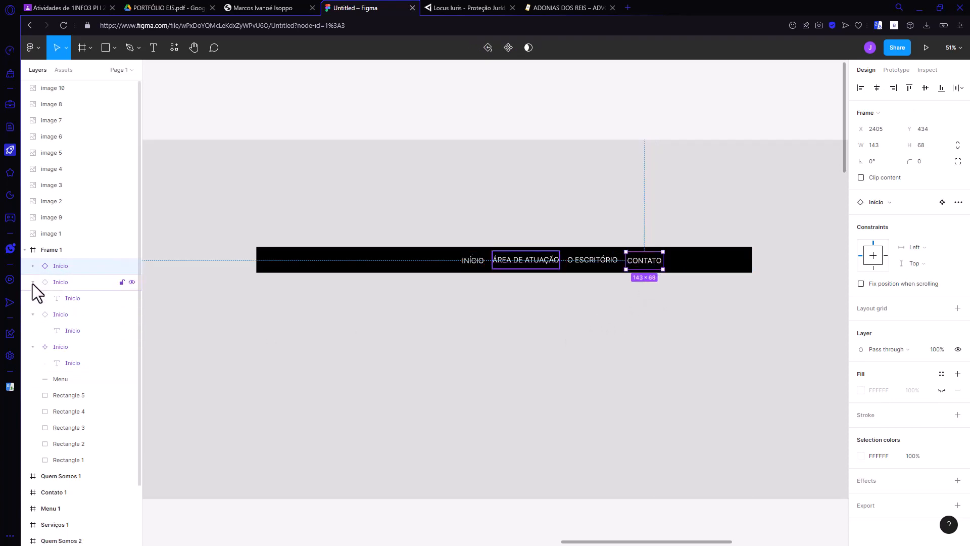
click(33, 282)
click(33, 298)
click(61, 317)
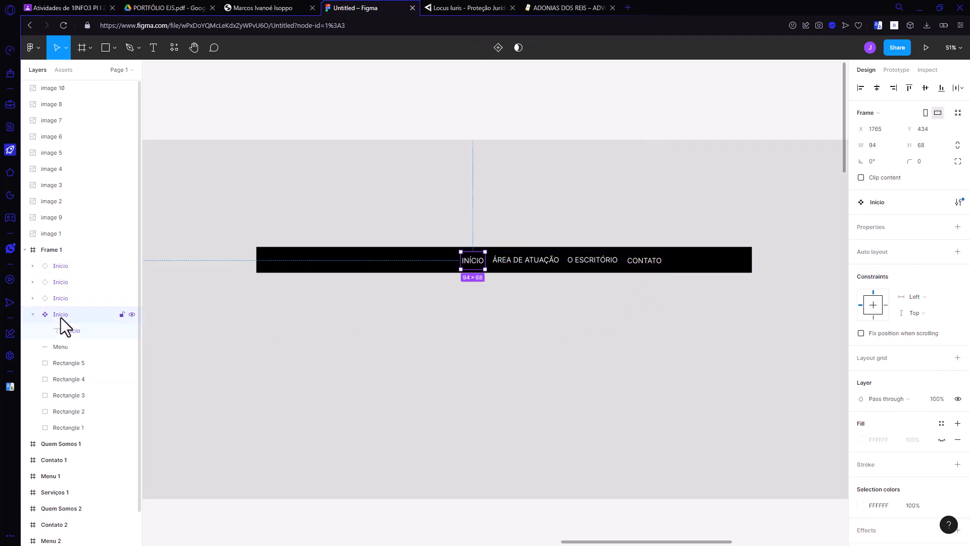
click(64, 299)
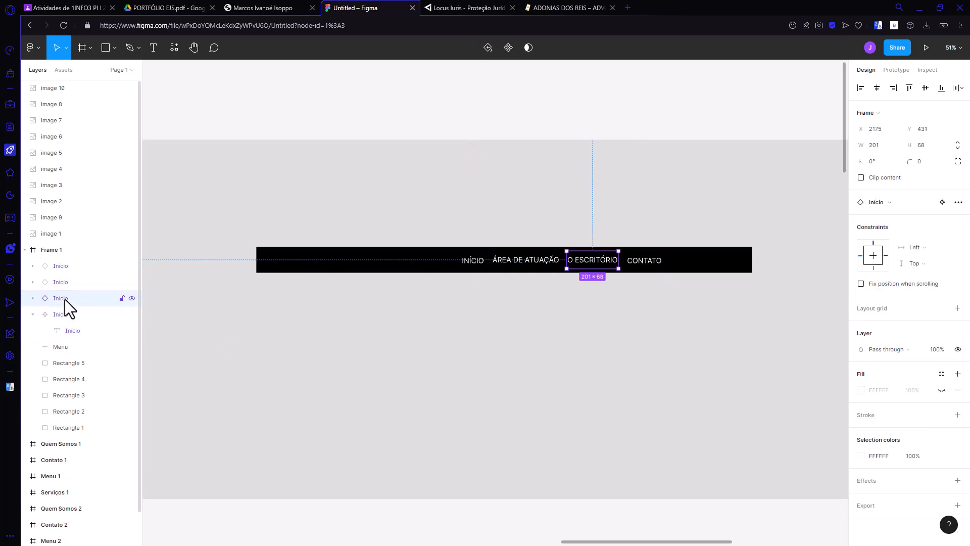
click(49, 281)
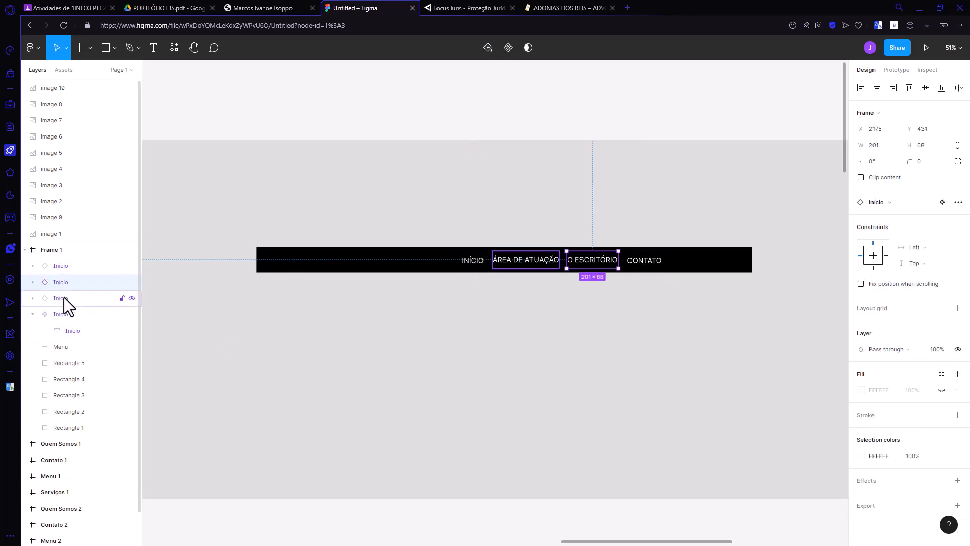
click(64, 298)
double_click(64, 297)
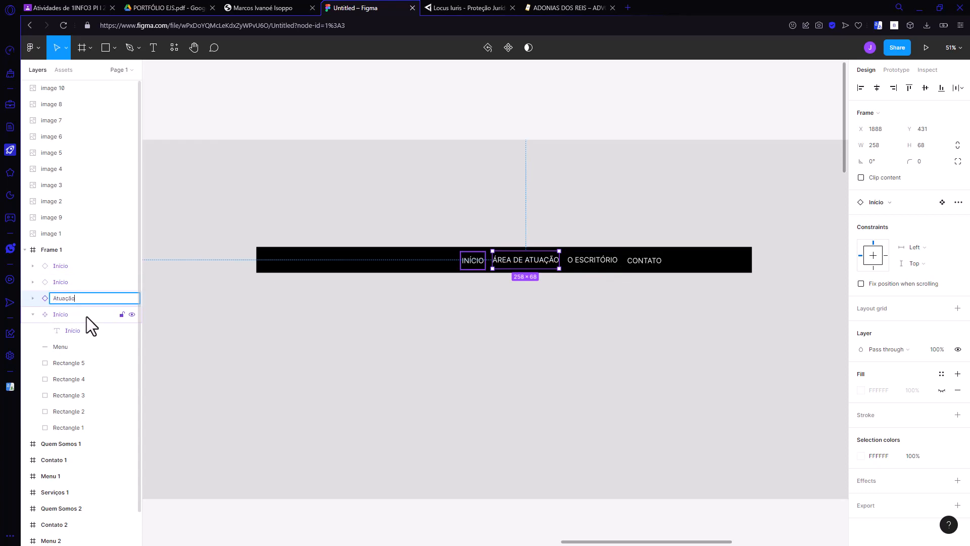
key(Return)
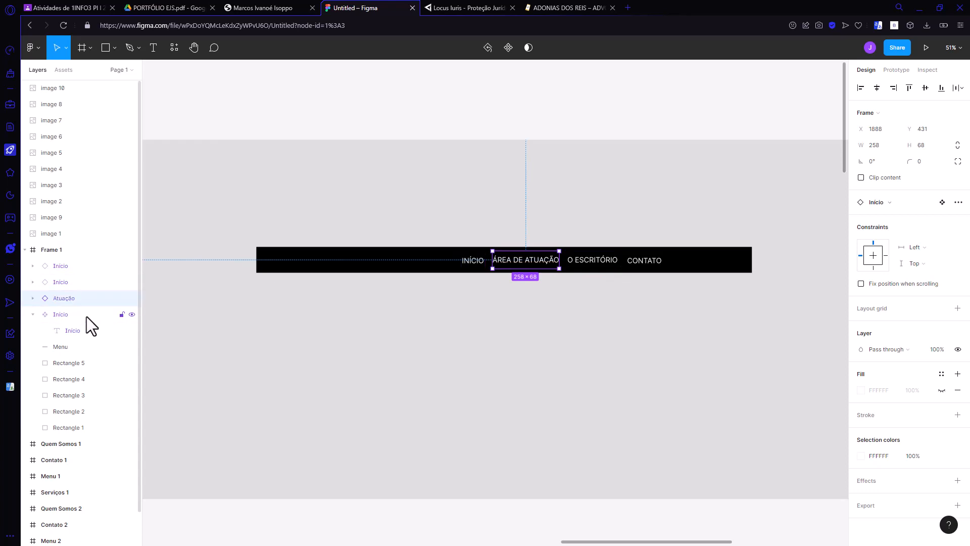
Step: Rename the O ESCRITÓRIO link's layer to Escritório and the CONTATO link's layer to Contato
click(58, 283)
double_click(59, 283)
text(Es)
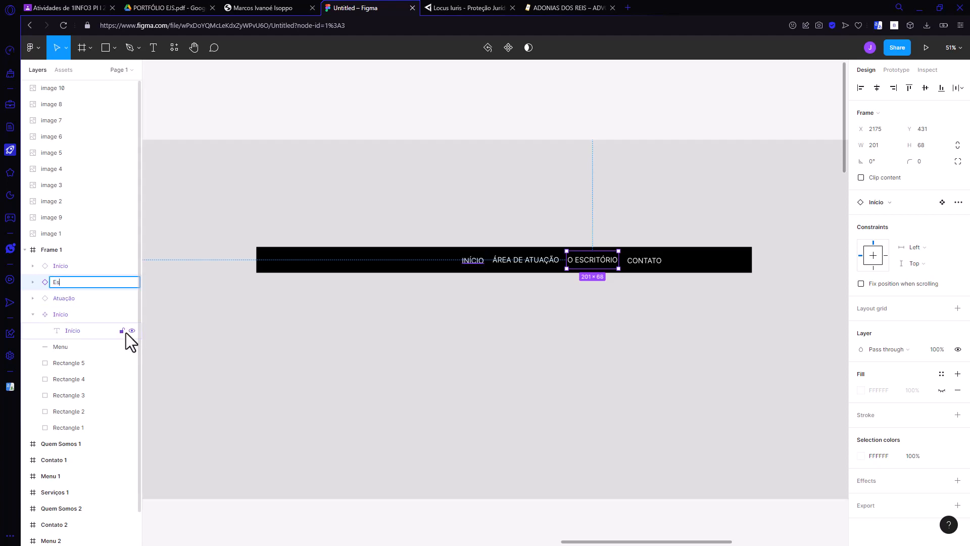
text(critório)
key(Return)
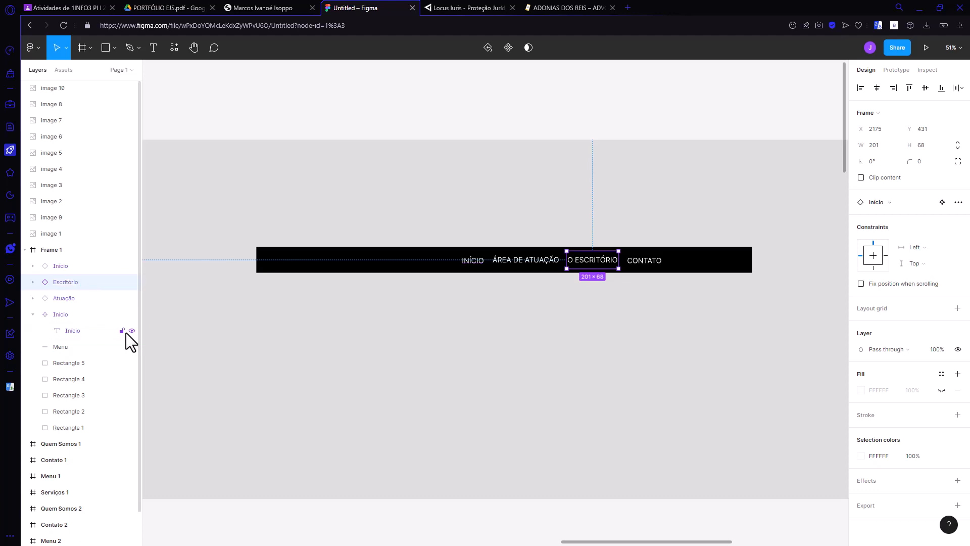
double_click(61, 265)
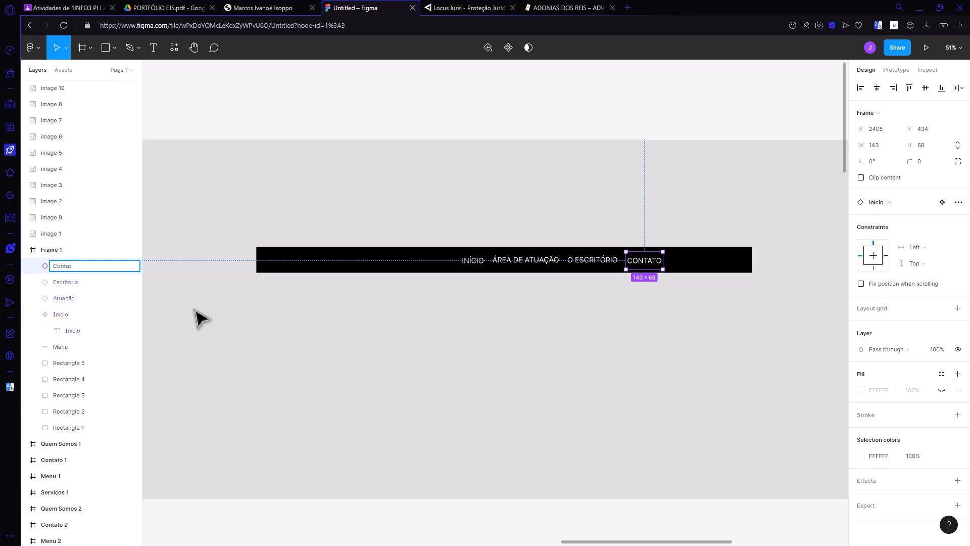
text(Contato)
key(Return)
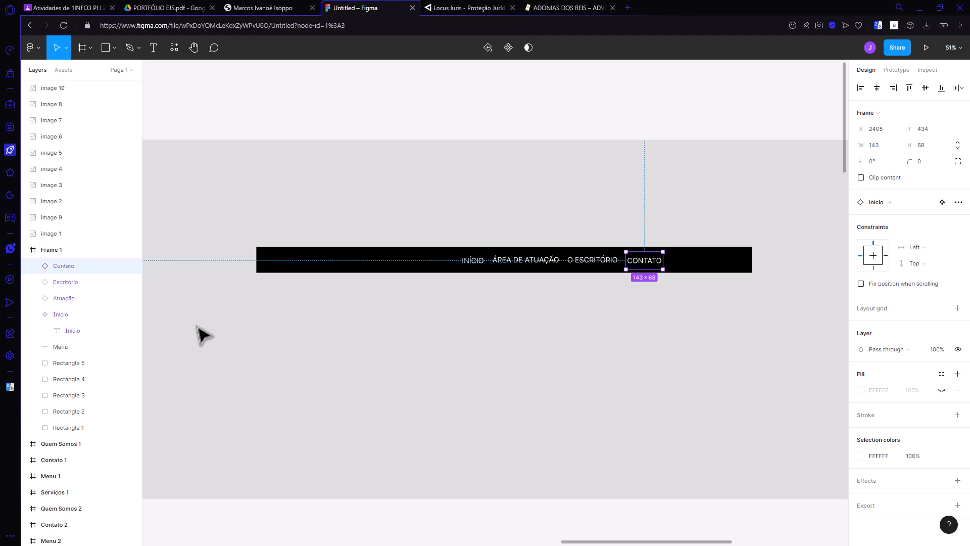
Step: Group the Contato, Escritório, Atuação and Início links, and move the group within the menu bar to X 1541, Y 430
click(32, 314)
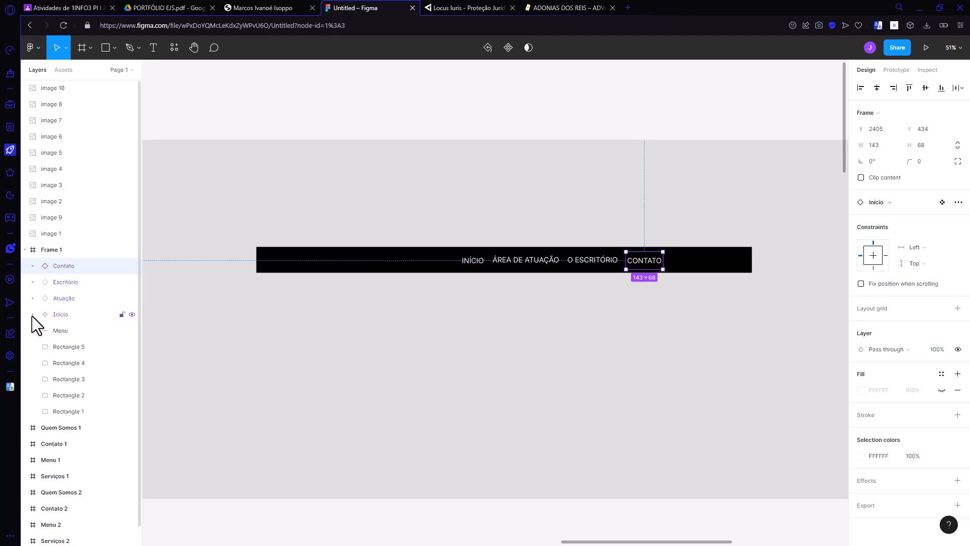
shift+click(67, 316)
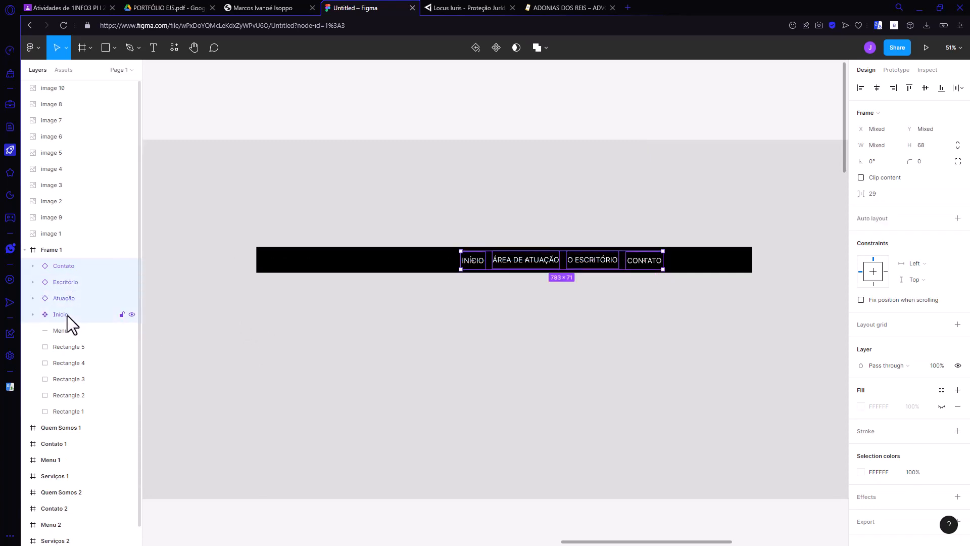
right_click(68, 315)
click(95, 311)
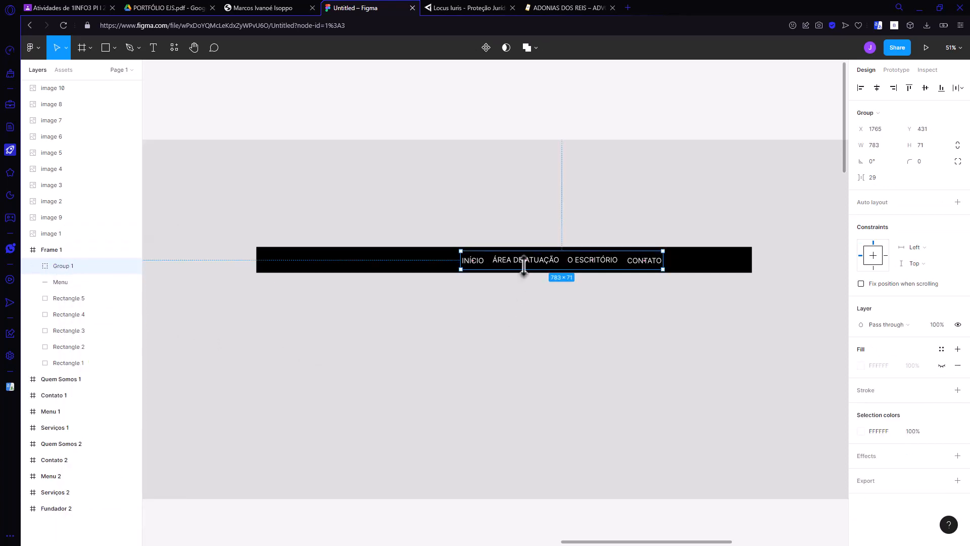
drag(524, 269, 464, 262)
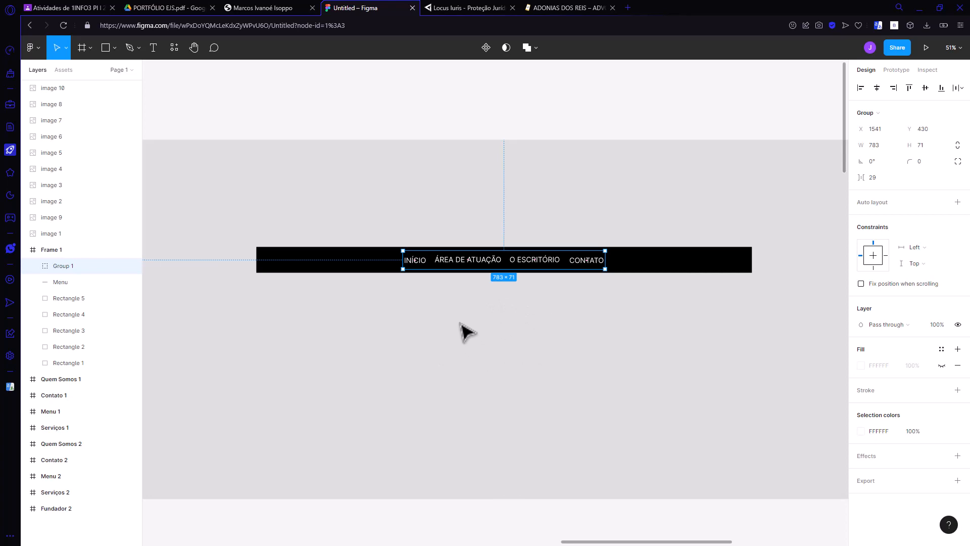
Step: Examine the properties of the text layer inside the grouped Início component
click(32, 266)
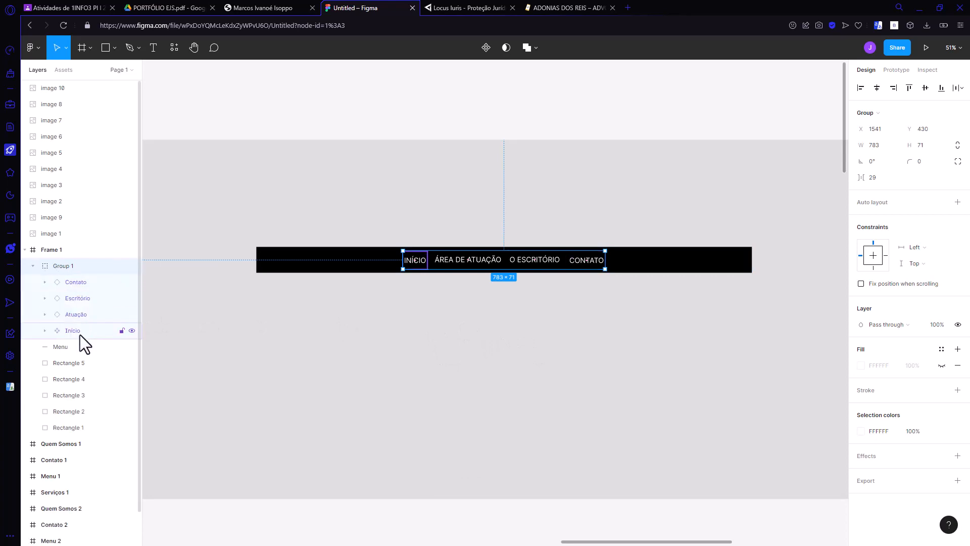
click(55, 331)
click(45, 331)
click(86, 347)
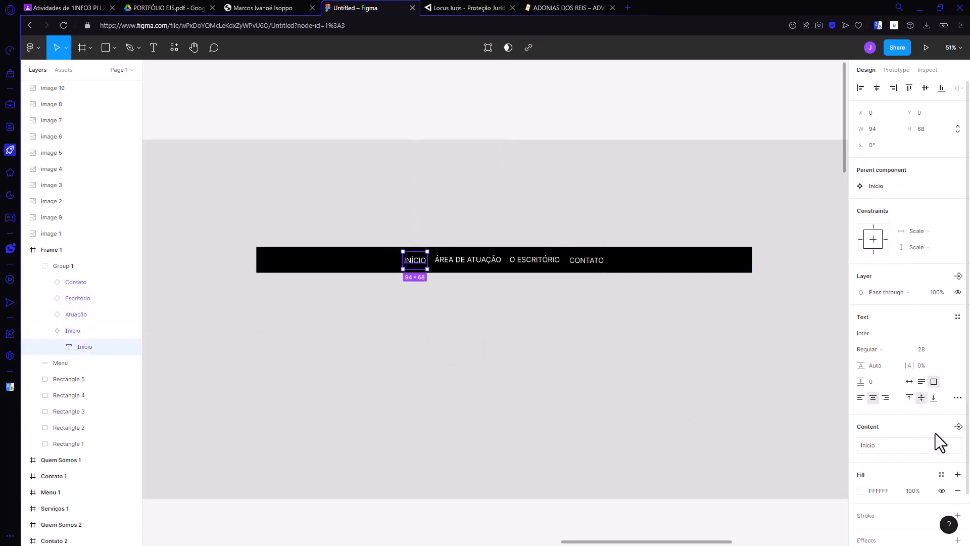
scroll(919, 432, down, 1)
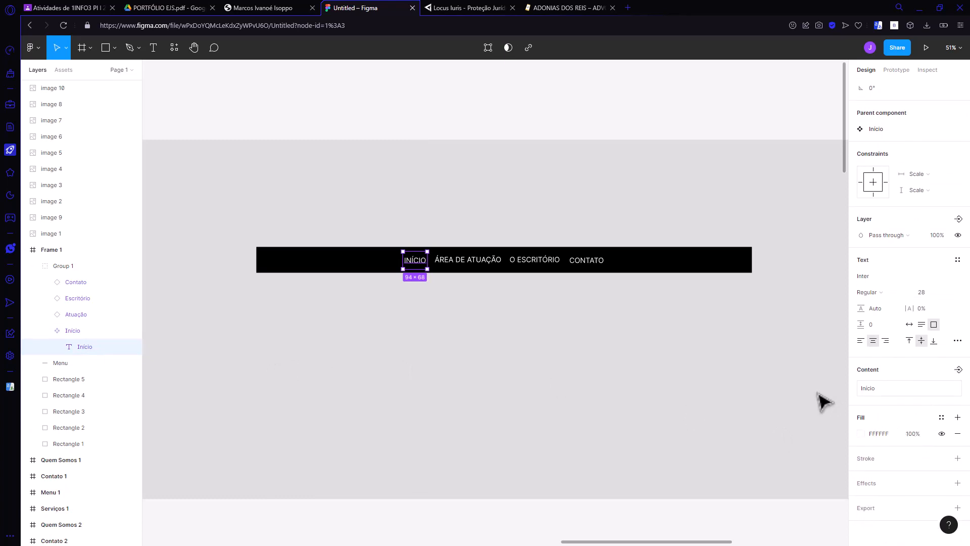
Step: Compare the navigation link styling on the Locus Iuris and Adonias dos Reis websites, and return to the Figma design
click(449, 8)
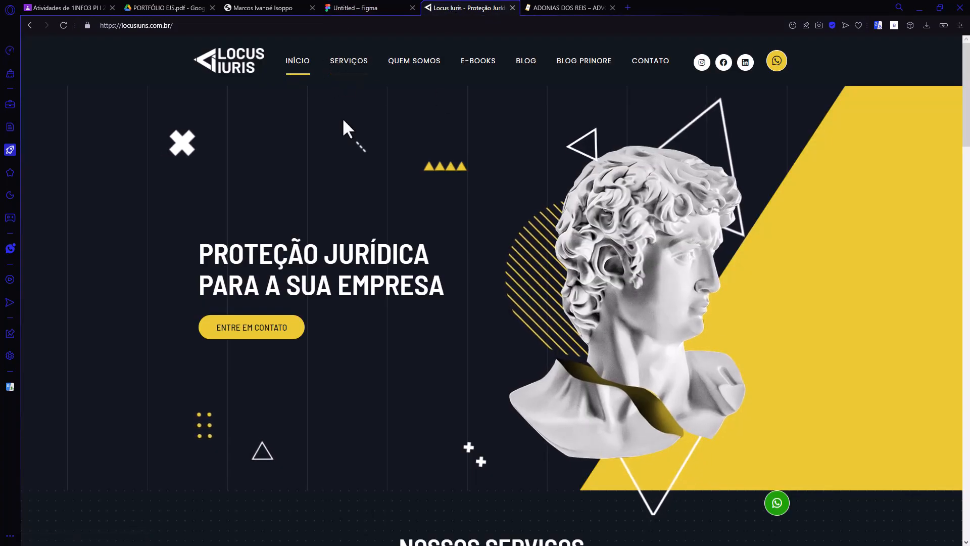
click(551, 8)
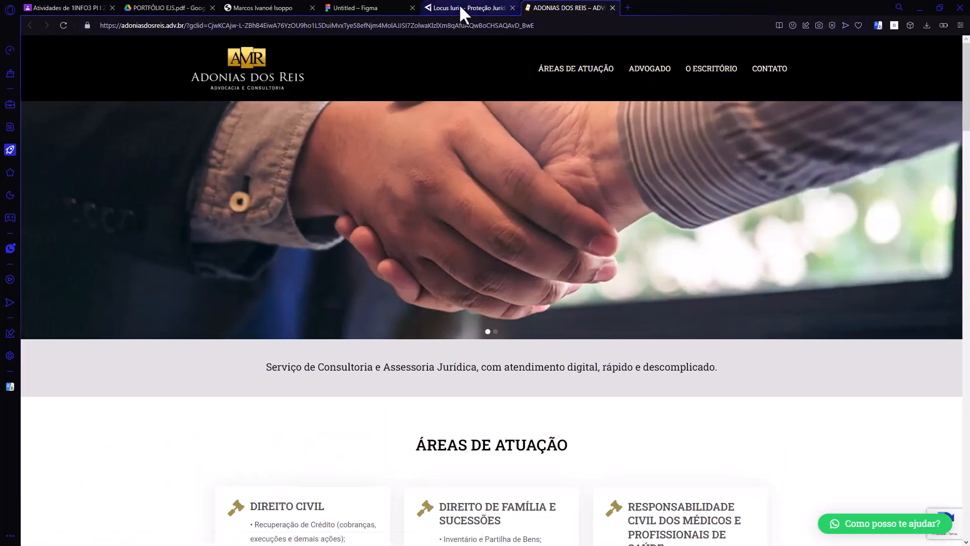
click(461, 10)
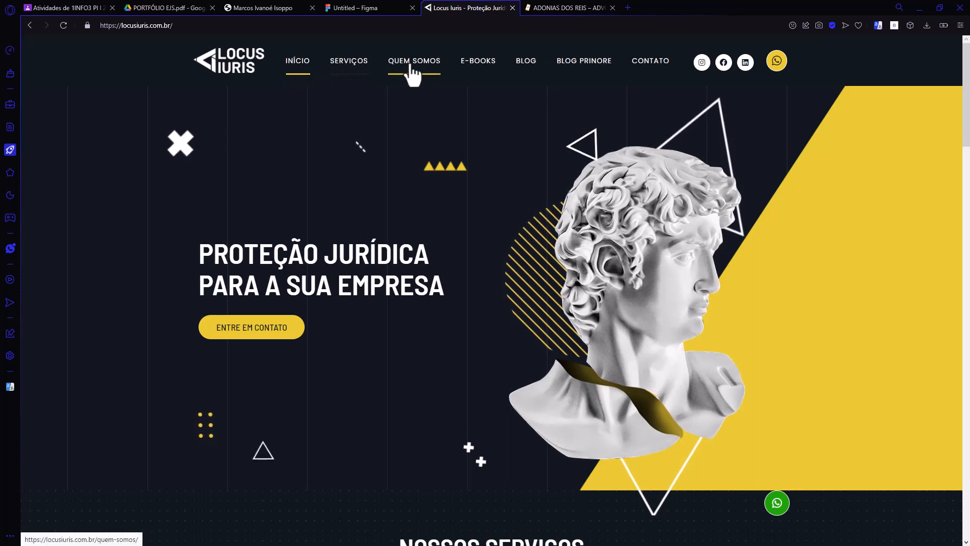
click(354, 7)
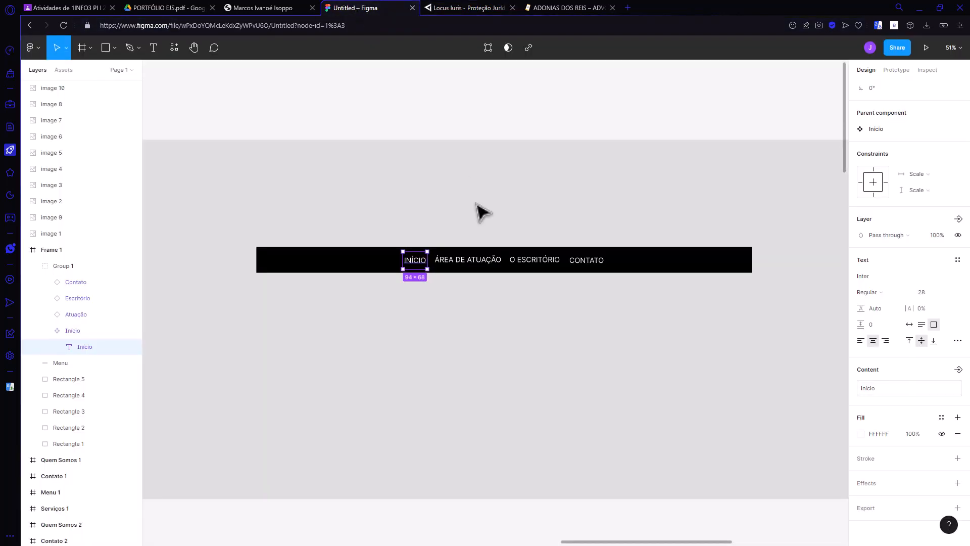
click(448, 7)
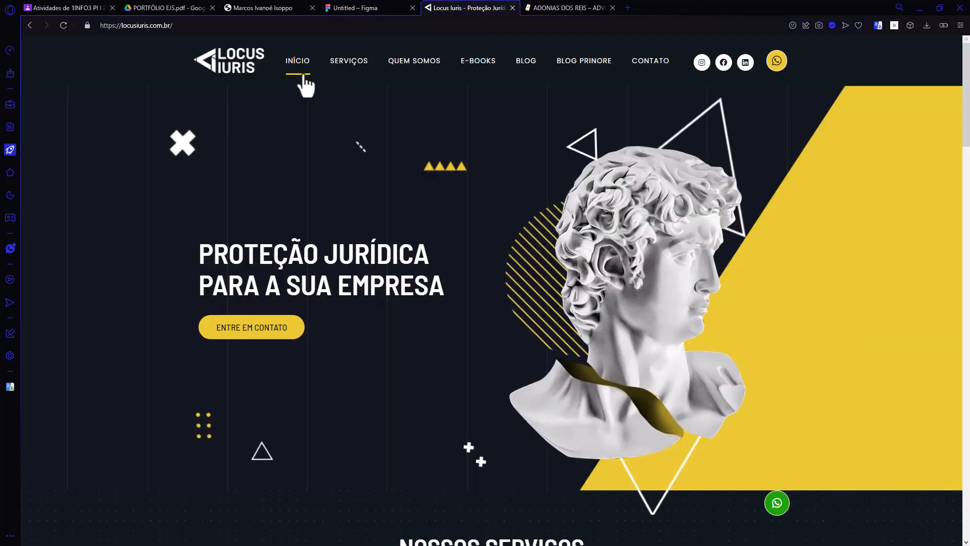
click(400, 8)
Step: Draw a thin, nearly horizontal line about 90 px long just below the INÍCIO link in the menu bar
scroll(462, 265, up, 2)
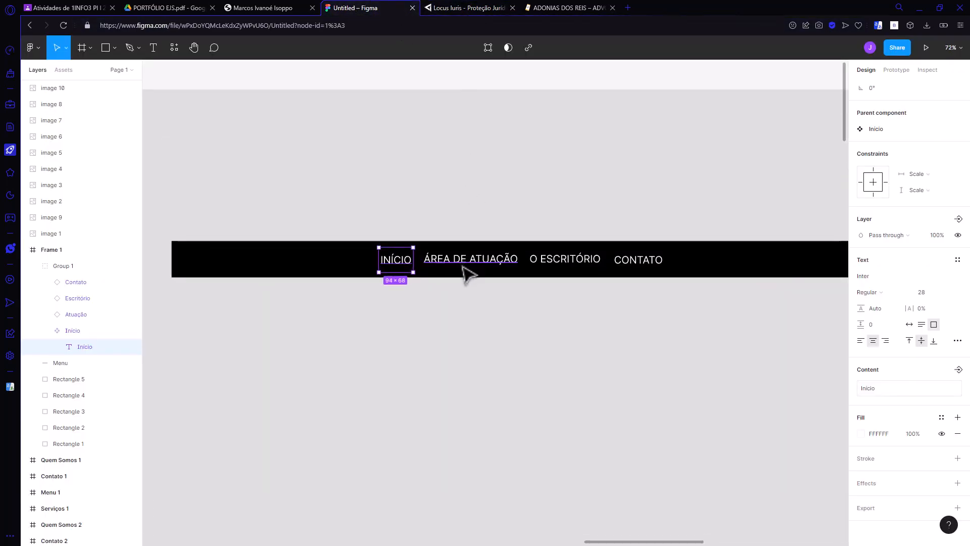
click(63, 266)
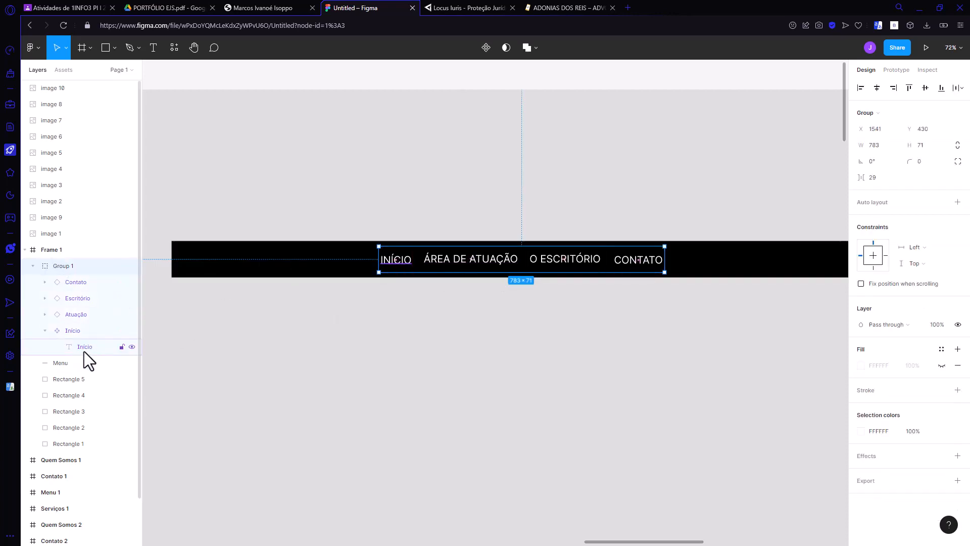
click(429, 306)
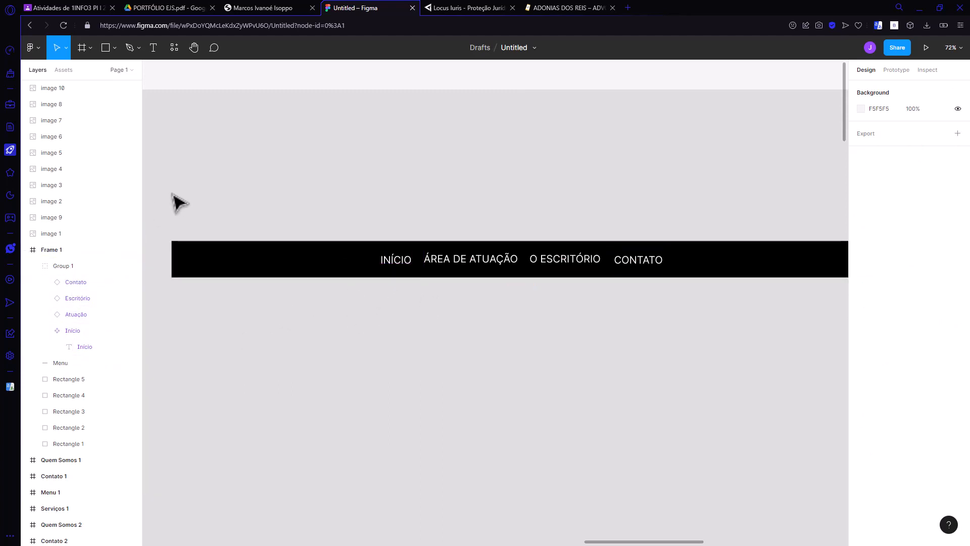
click(114, 47)
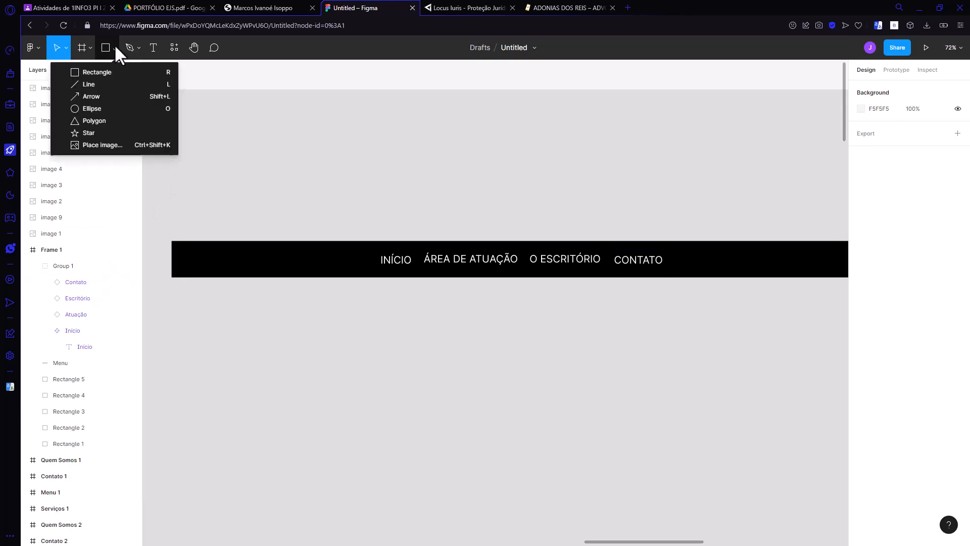
click(93, 83)
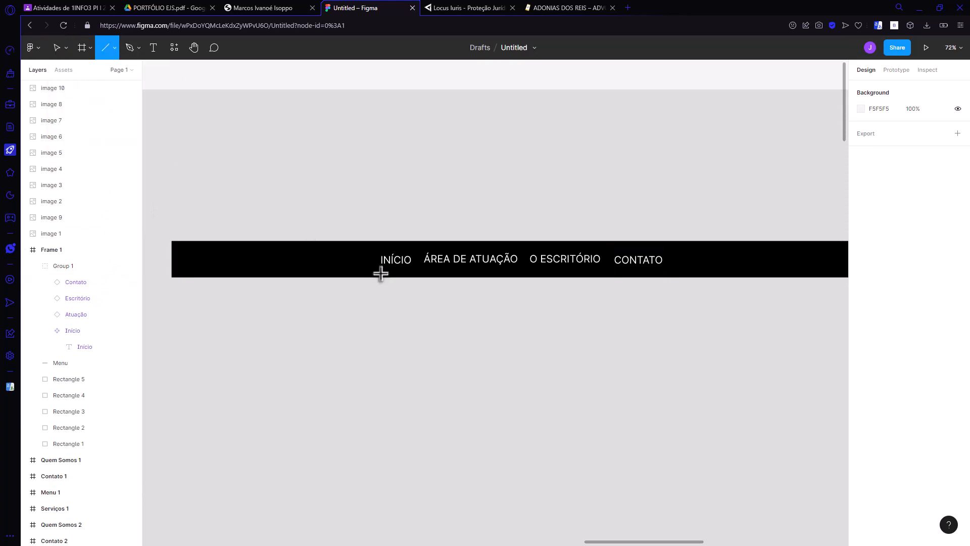
drag(380, 273, 413, 273)
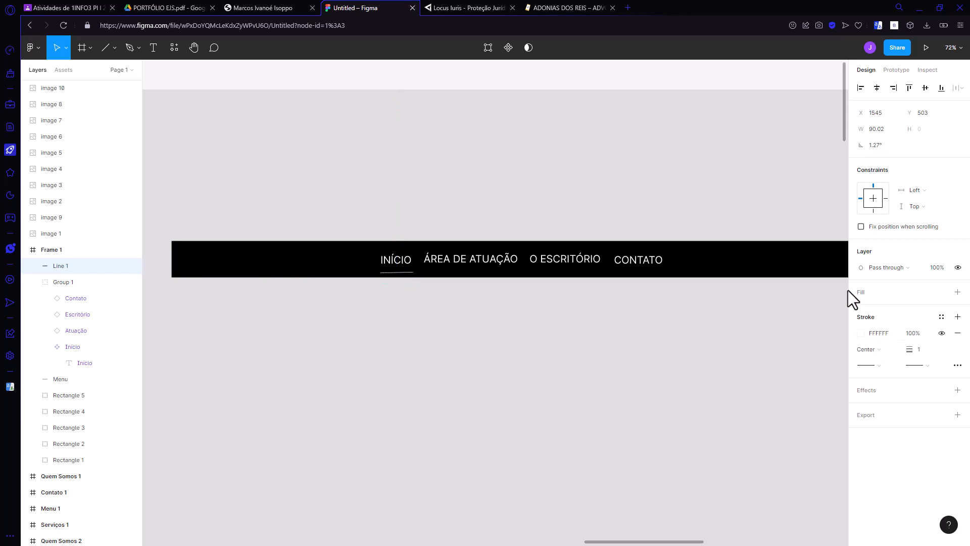
click(451, 376)
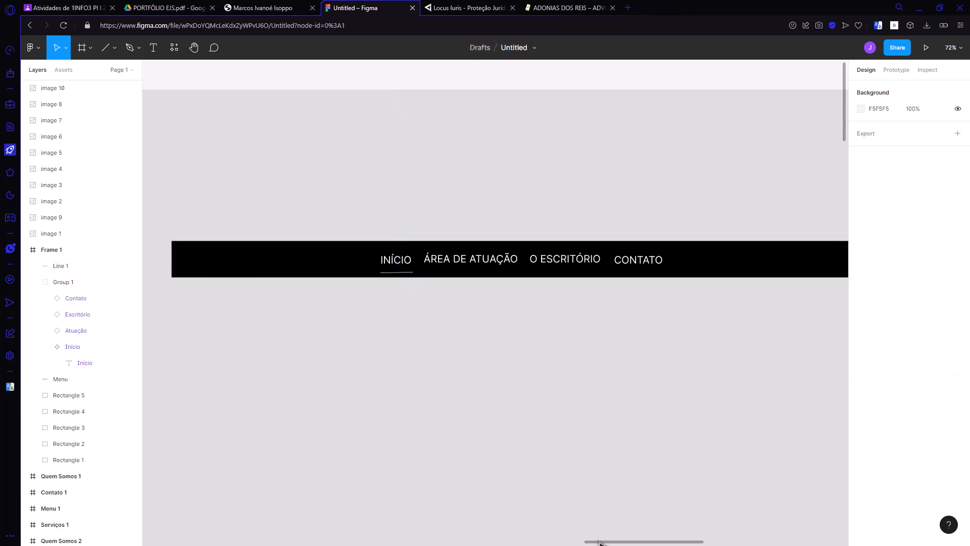
Step: Copy the gold palette square's fill colour code, E2BC6A, and return to the line under INÍCIO
drag(599, 542, 524, 541)
click(368, 363)
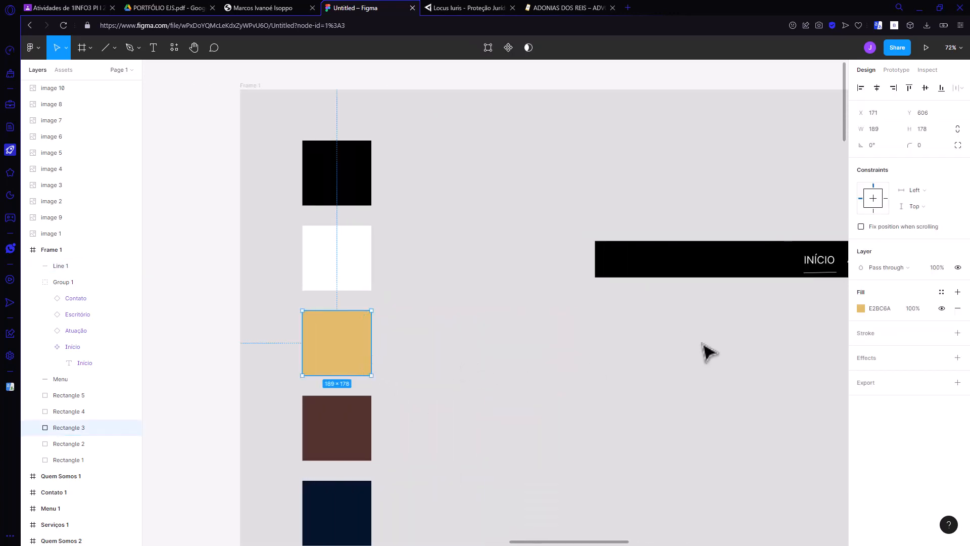
click(889, 306)
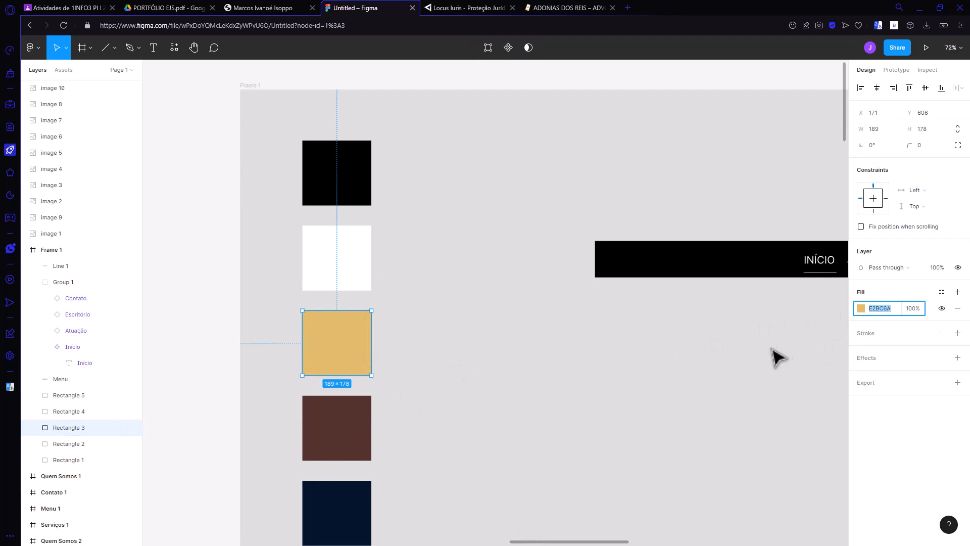
click(851, 312)
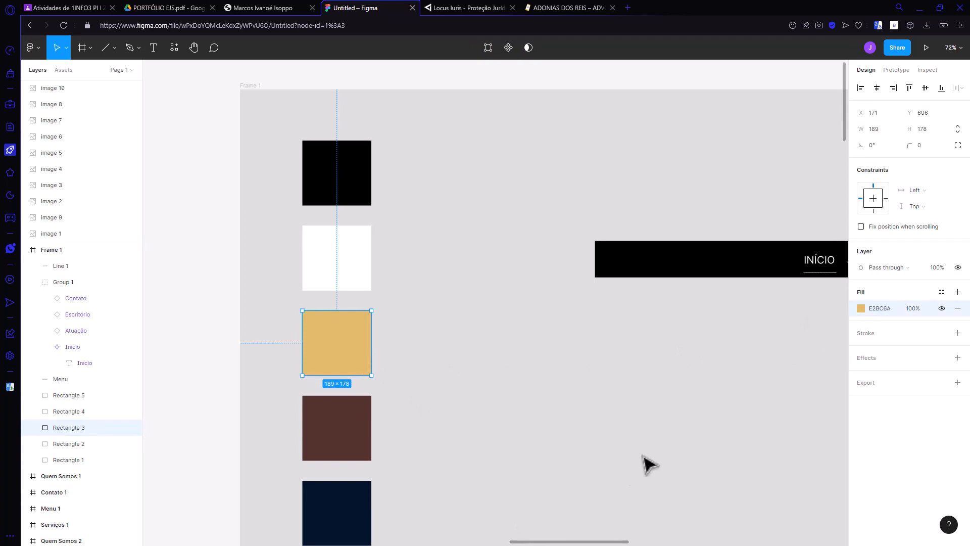
drag(578, 539, 647, 539)
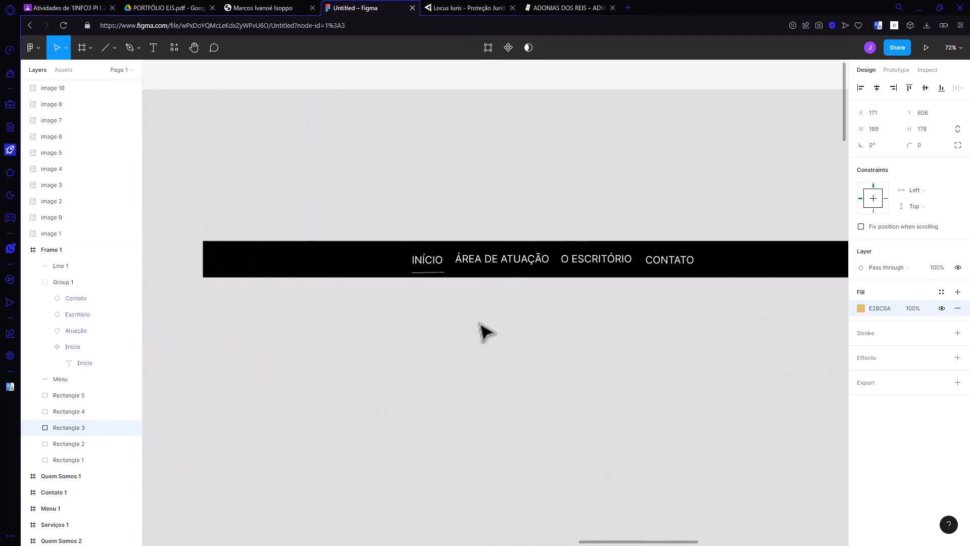
Step: Replace the stroke on the line under INÍCIO with an E2BC6A fill, and add a new black stroke 10 thick
click(441, 272)
click(954, 333)
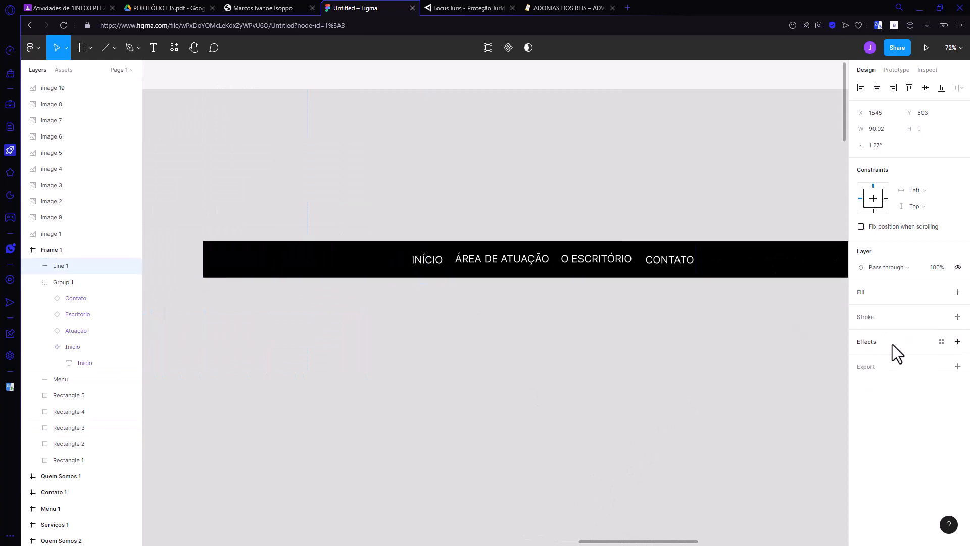
key(ctrl+v)
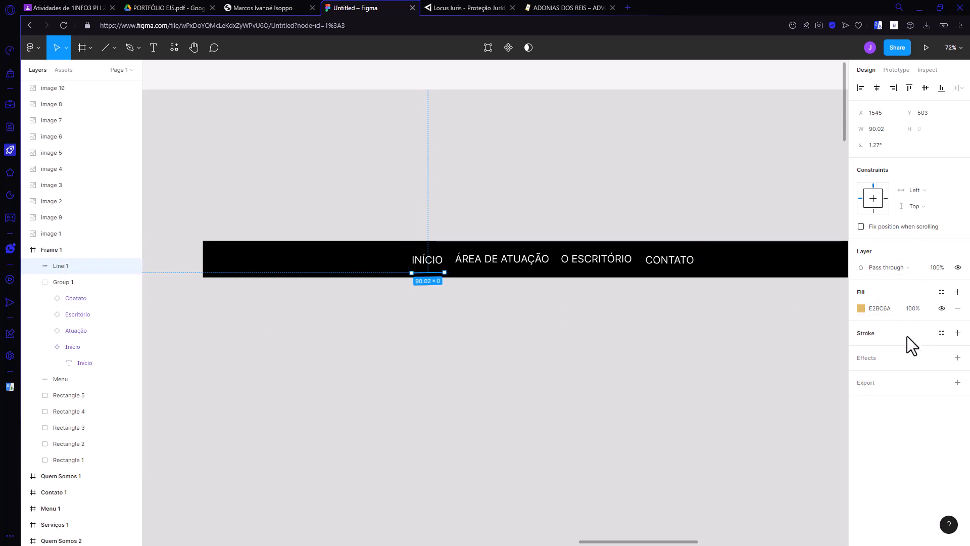
click(956, 333)
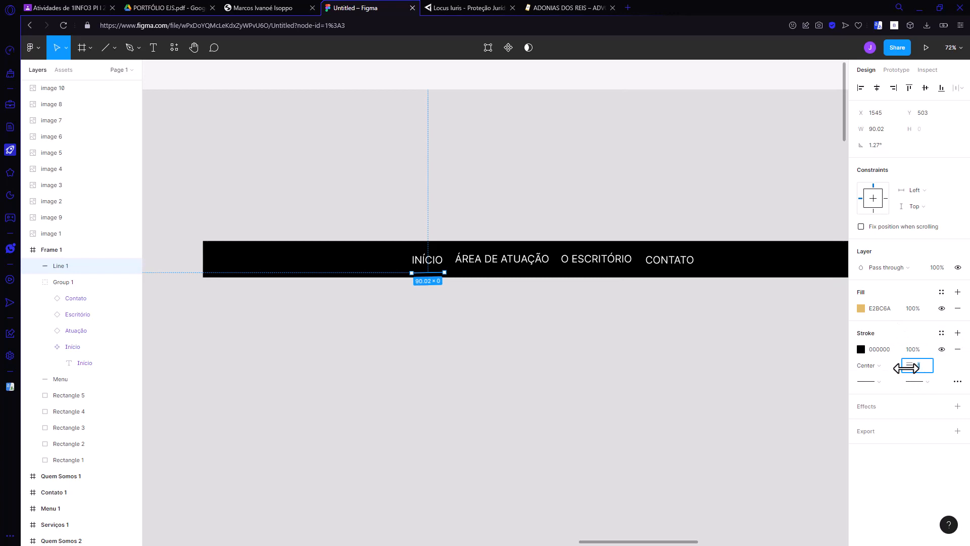
key(Return)
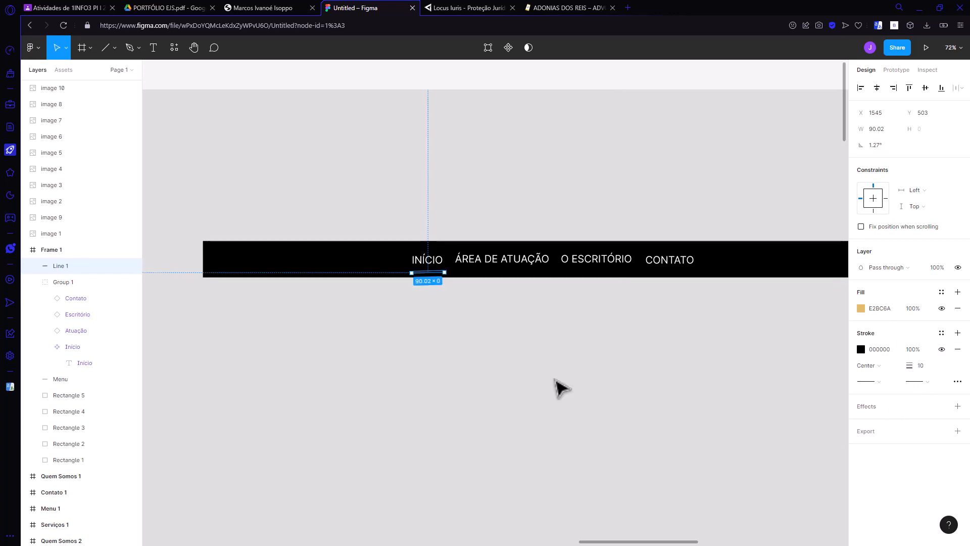
Step: Set the INÍCIO underline's stroke colour to E2BC6A and remove its fill
click(528, 340)
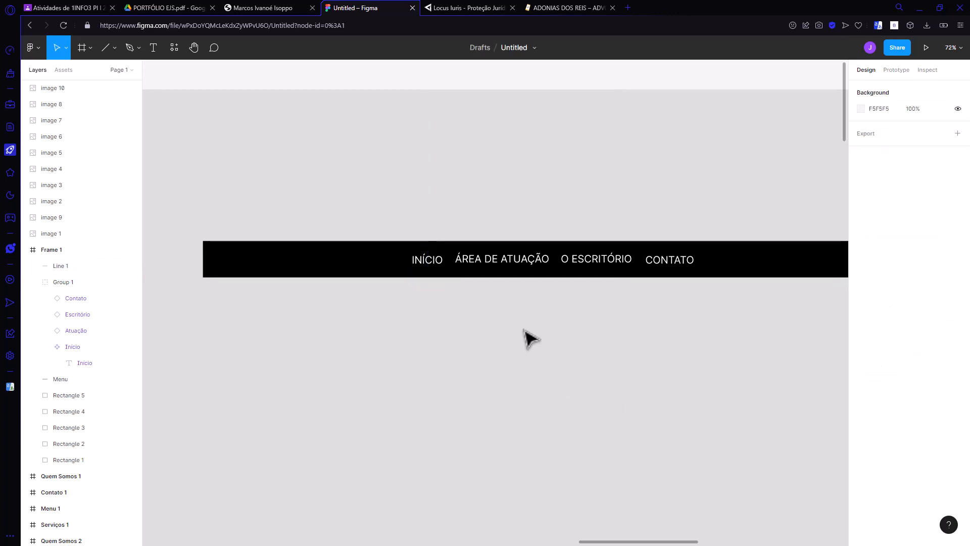
click(427, 274)
click(882, 349)
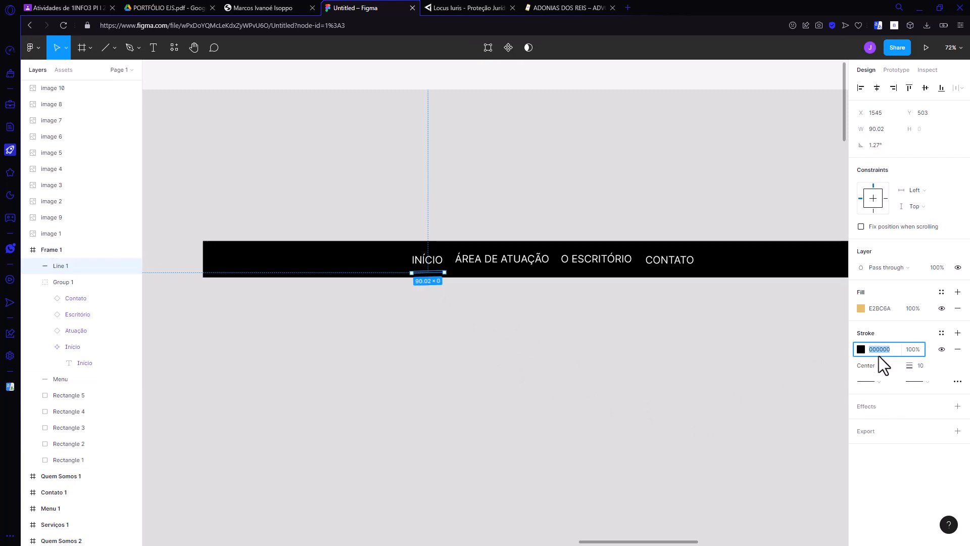
click(880, 308)
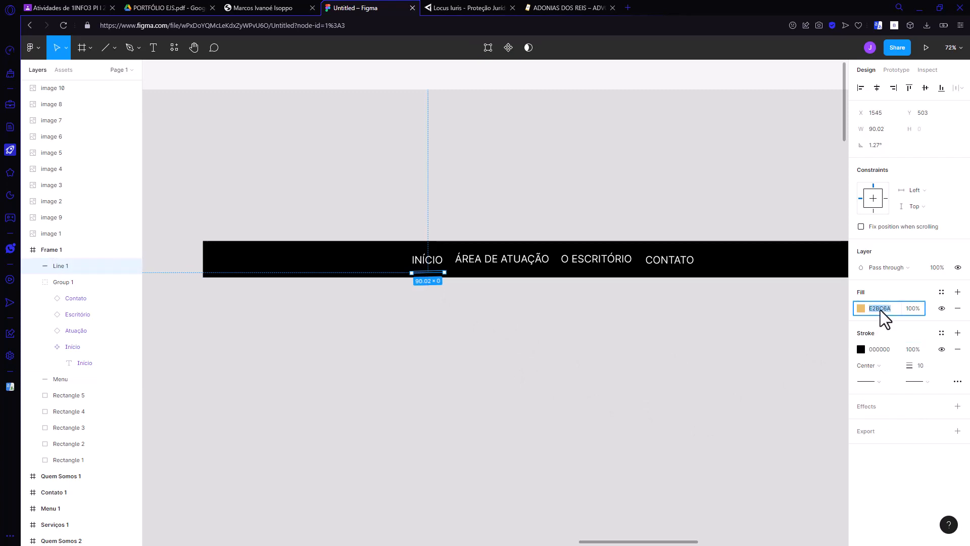
click(881, 349)
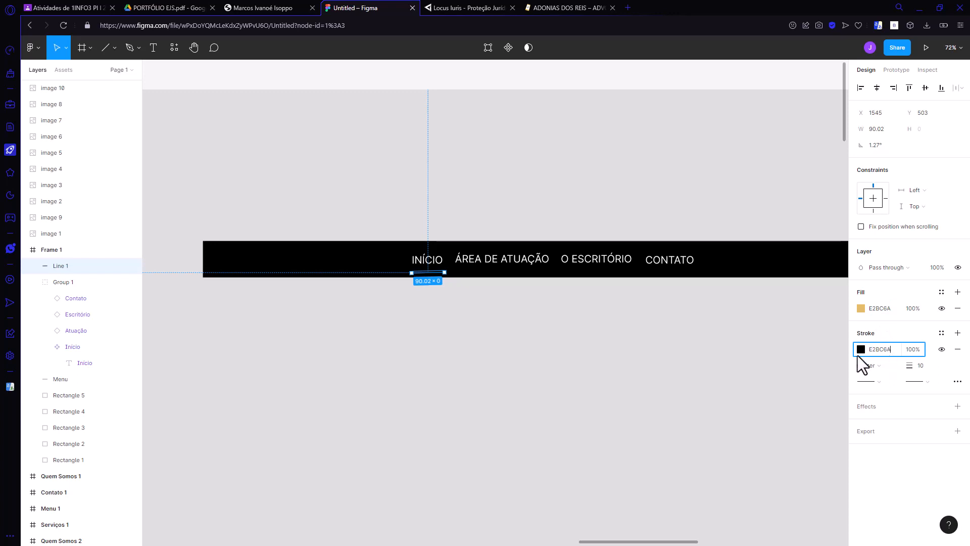
key(Return)
click(957, 309)
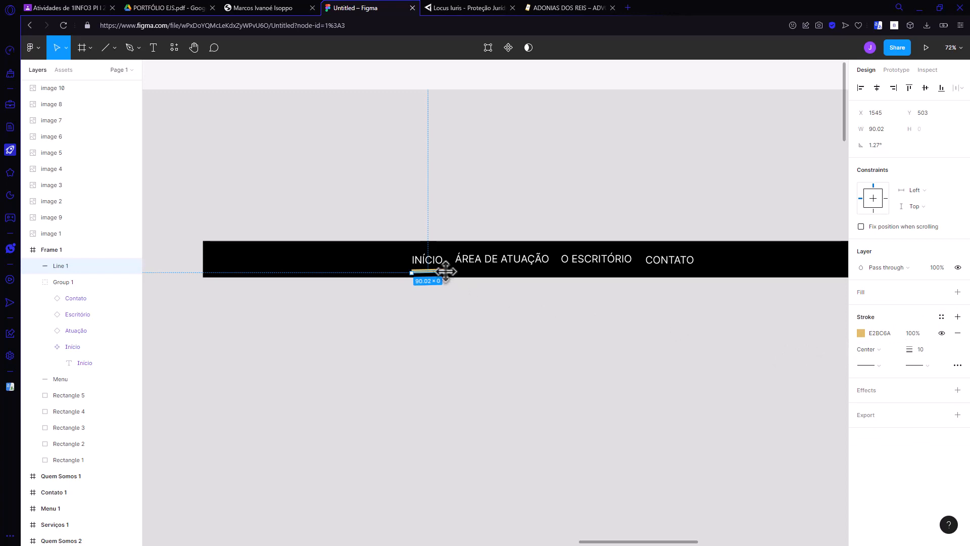
Step: Level the INÍCIO underline to 0° at about 94 px long and set its stroke thickness to 5
drag(445, 274, 445, 275)
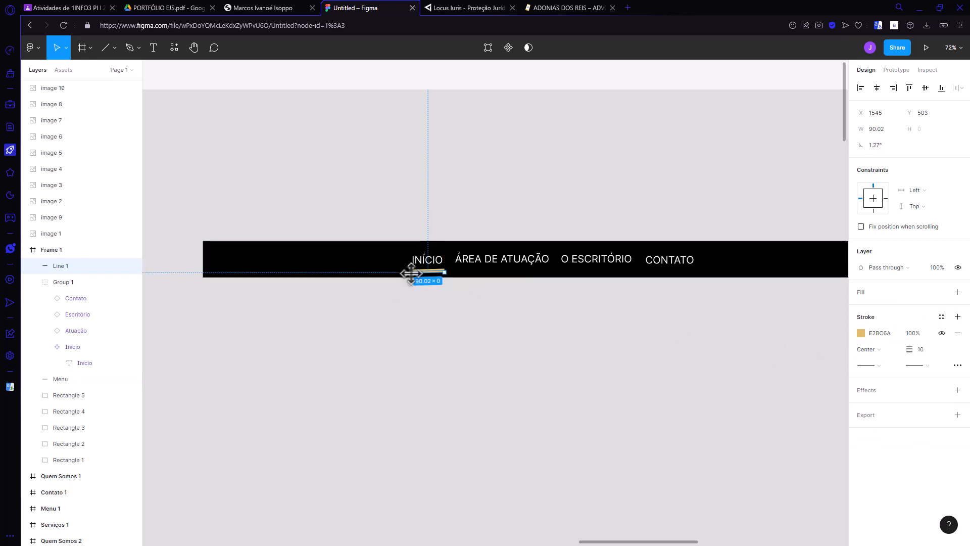
drag(409, 272, 409, 271)
click(500, 312)
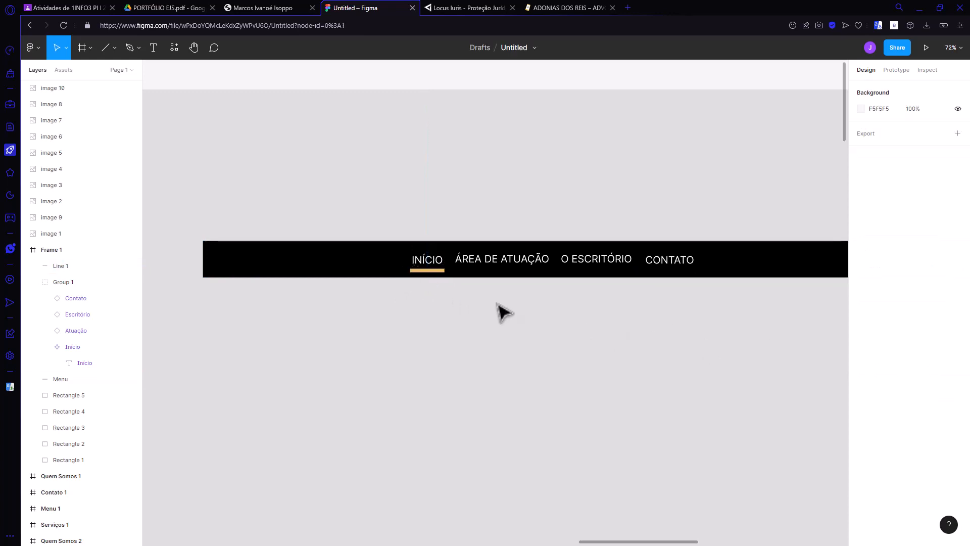
click(440, 273)
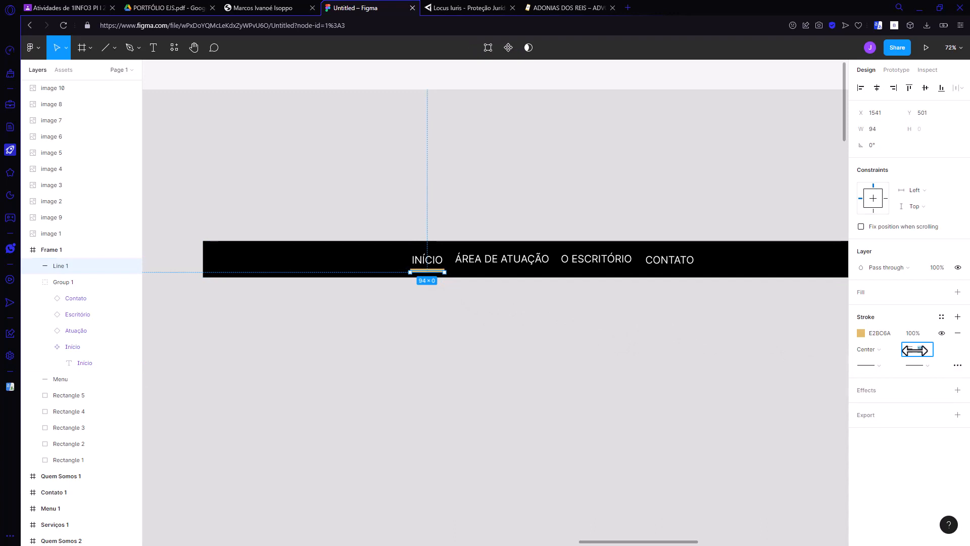
click(484, 320)
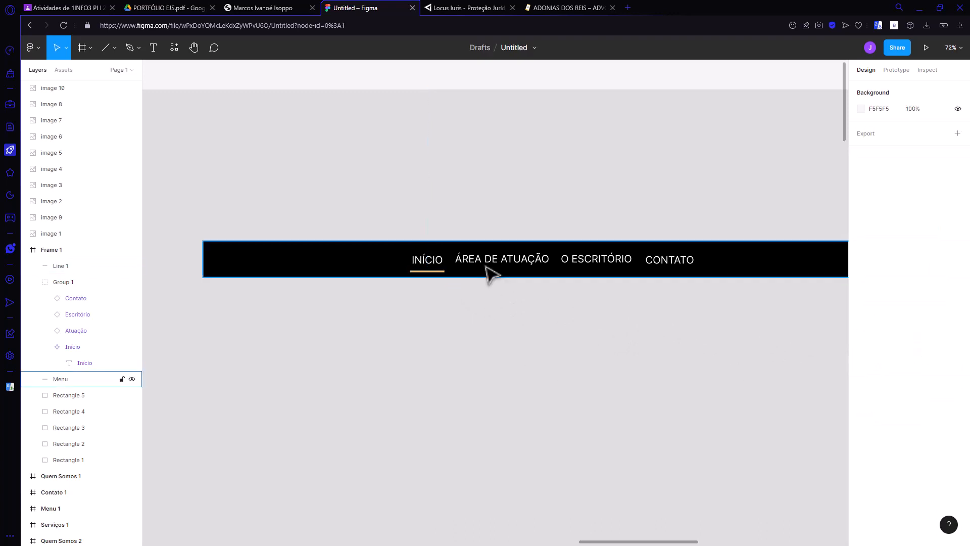
Step: Move the gold underline slightly lower beneath INÍCIO, to a Y position of about 507
scroll(482, 271, up, 5)
scroll(411, 288, up, 2)
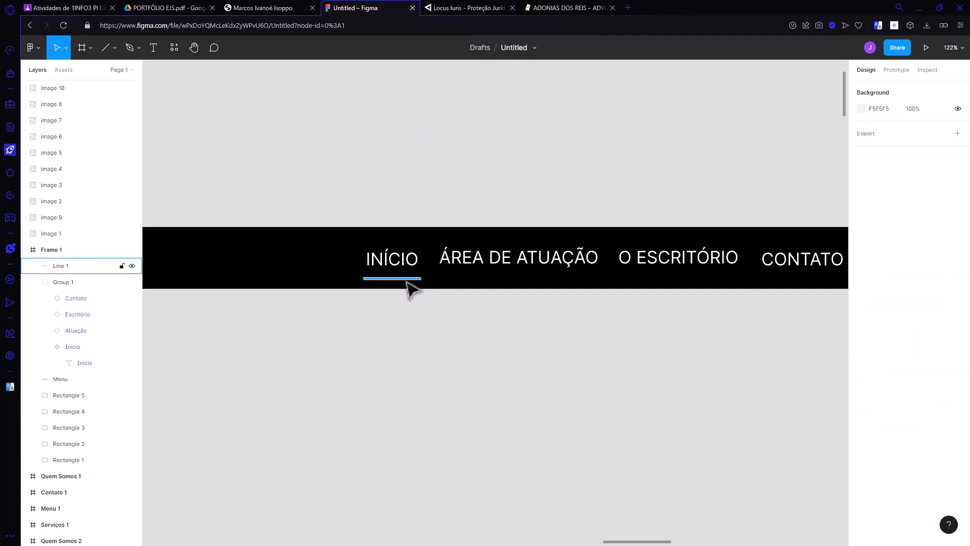
click(407, 281)
drag(406, 285, 390, 288)
click(446, 327)
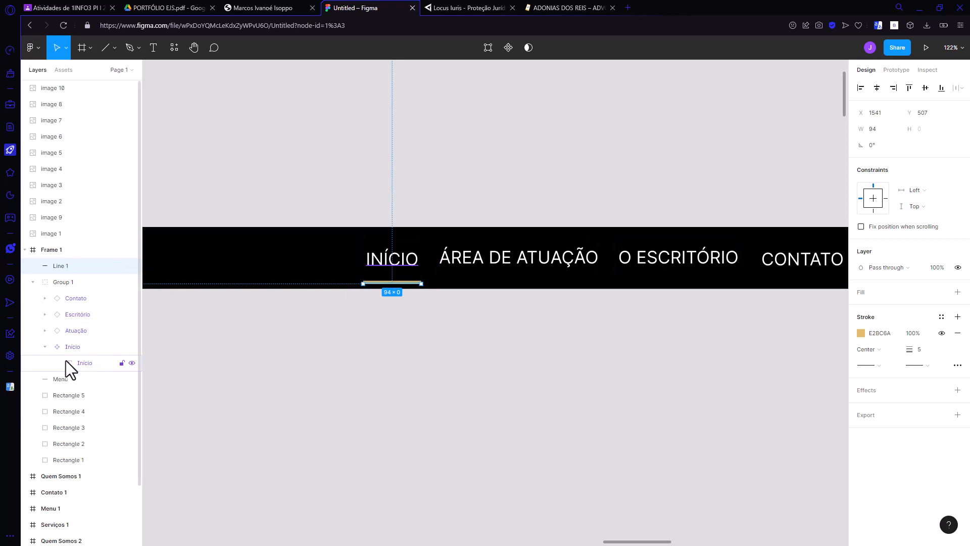
drag(57, 266, 62, 374)
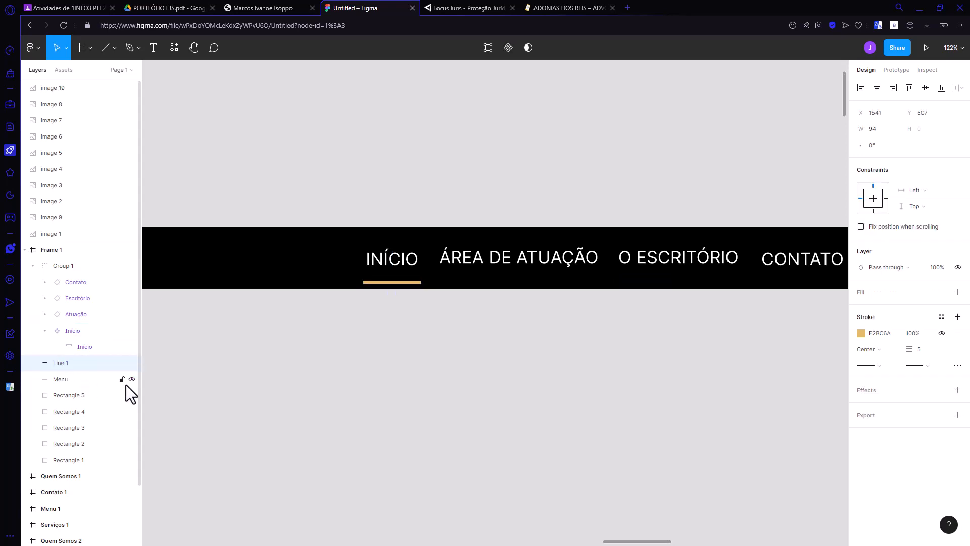
click(32, 266)
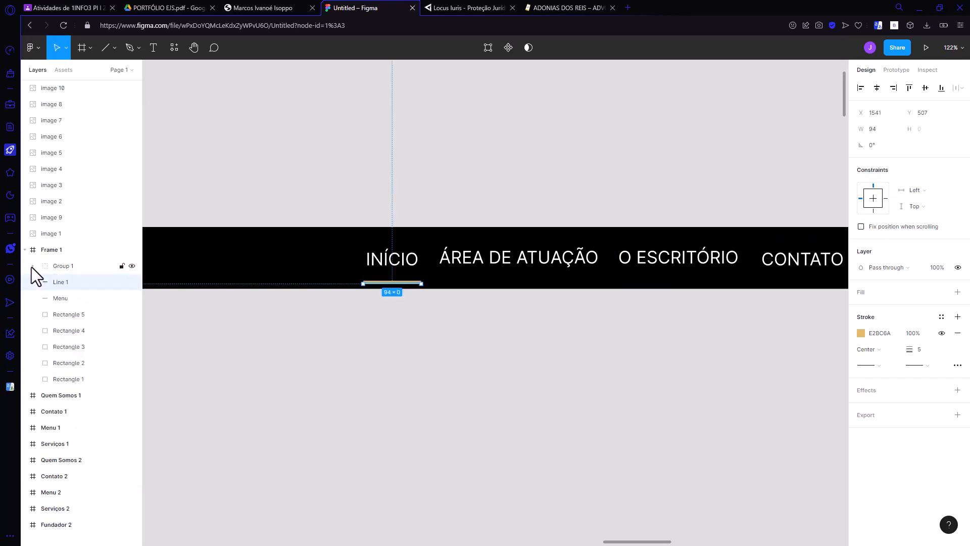
click(32, 266)
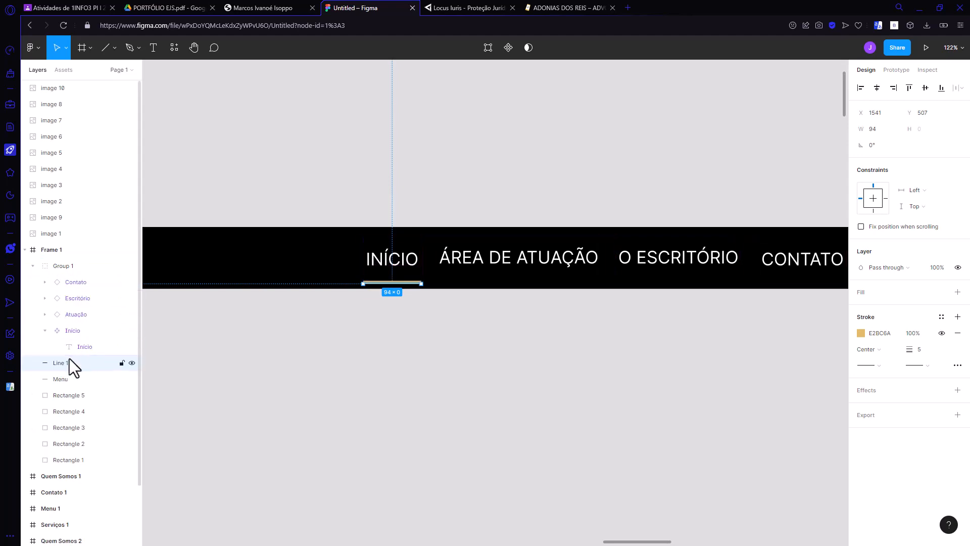
Step: Move the Line 1 layer into Group 1, above the Contato component
drag(63, 359, 55, 273)
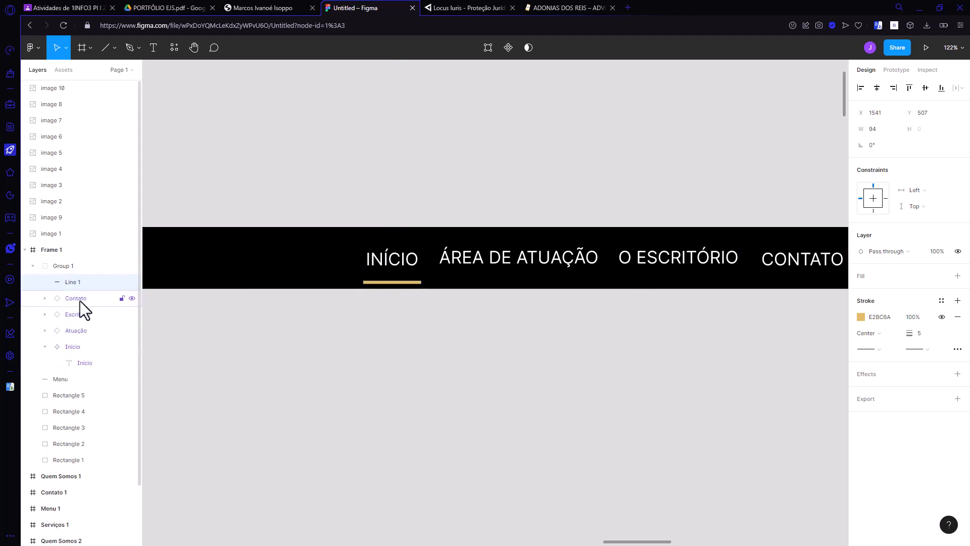
click(33, 265)
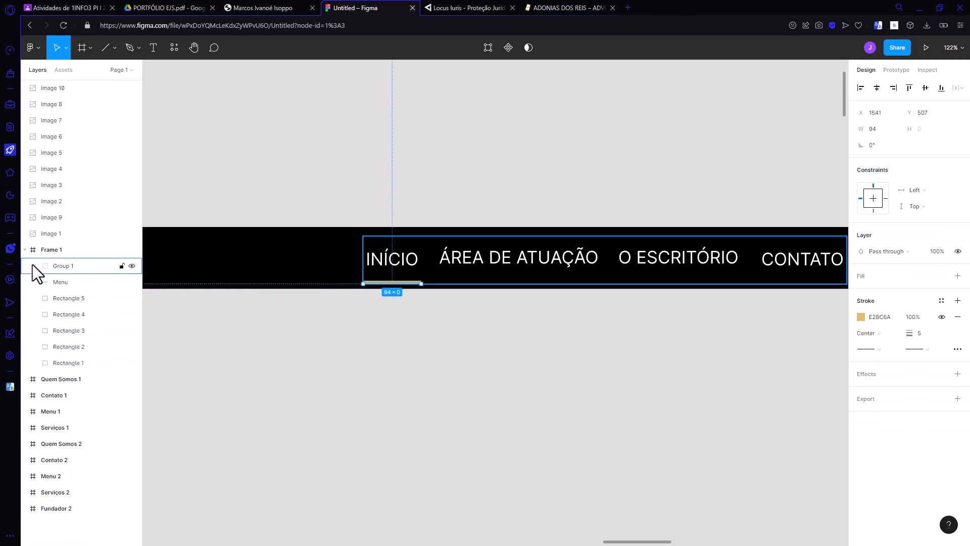
click(32, 265)
click(377, 319)
Step: Examine the underline's properties and how it looks in the header menu at different zoom levels
scroll(383, 315, down, 5)
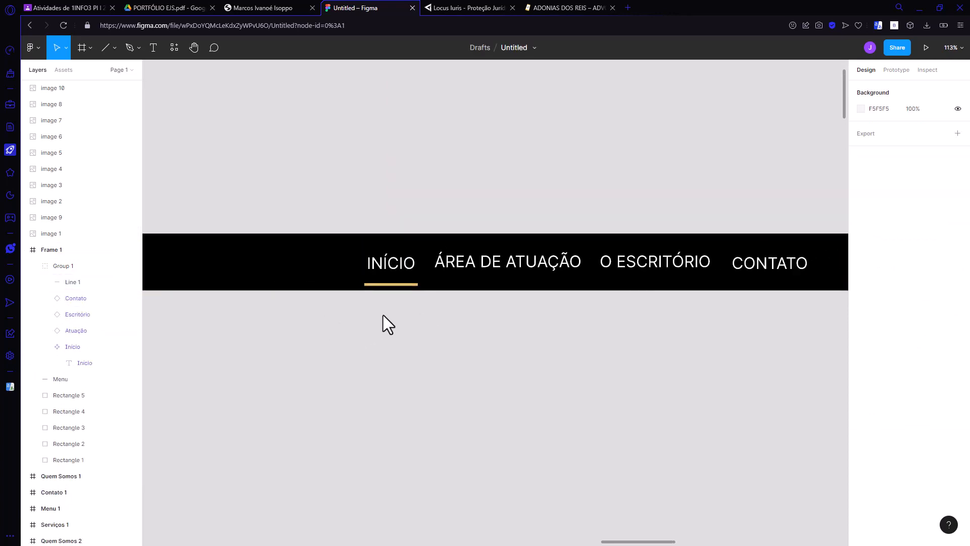
scroll(383, 315, up, 1)
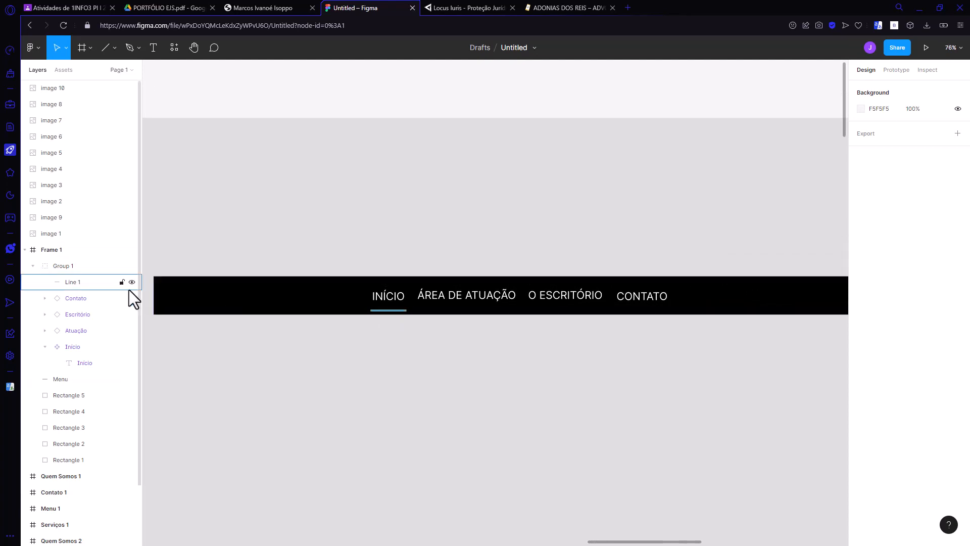
click(72, 282)
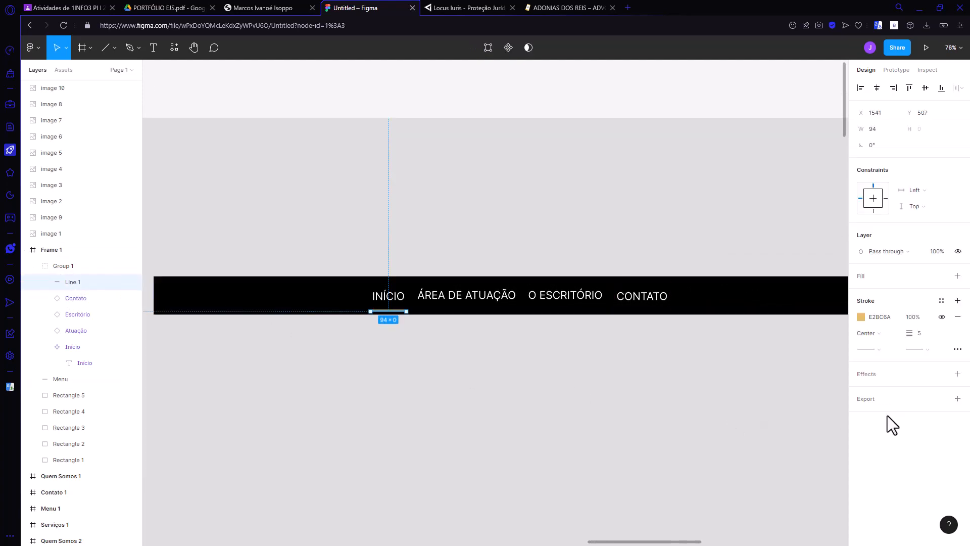
click(492, 392)
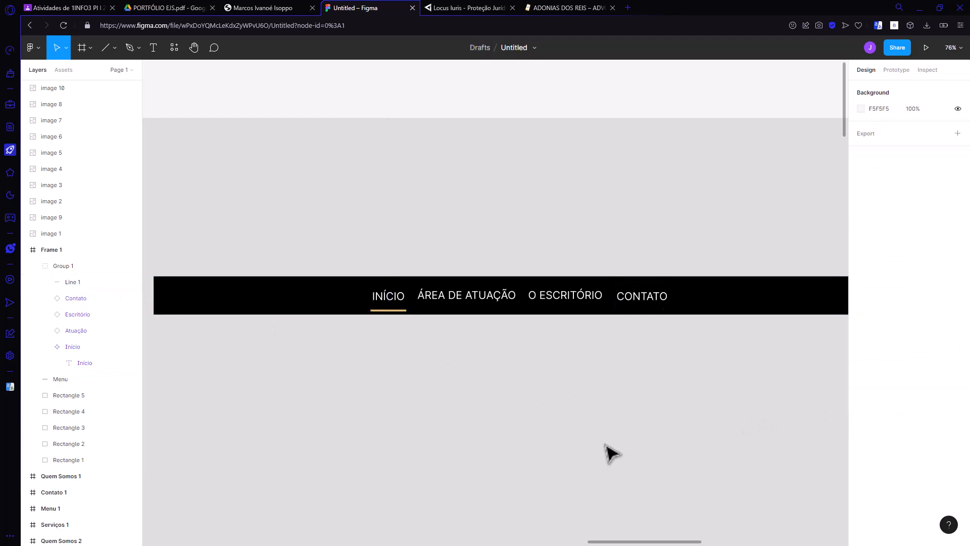
scroll(454, 386, down, 3)
scroll(455, 386, up, 1)
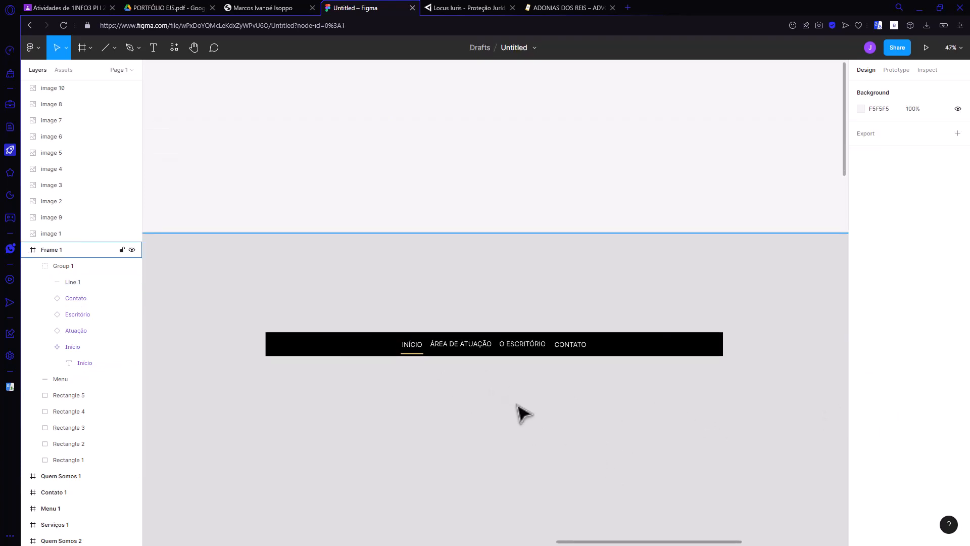
scroll(516, 405, up, 2)
scroll(517, 406, down, 2)
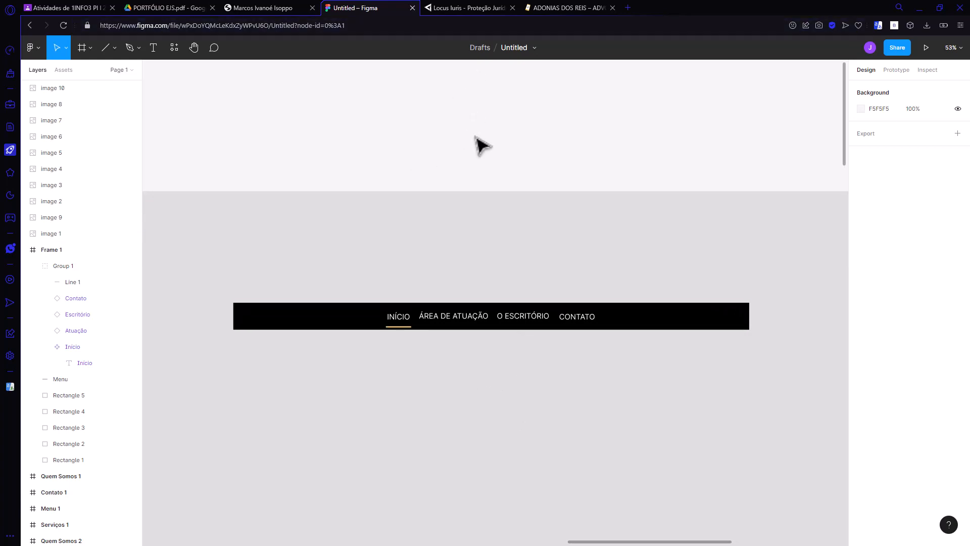
scroll(647, 306, down, 3)
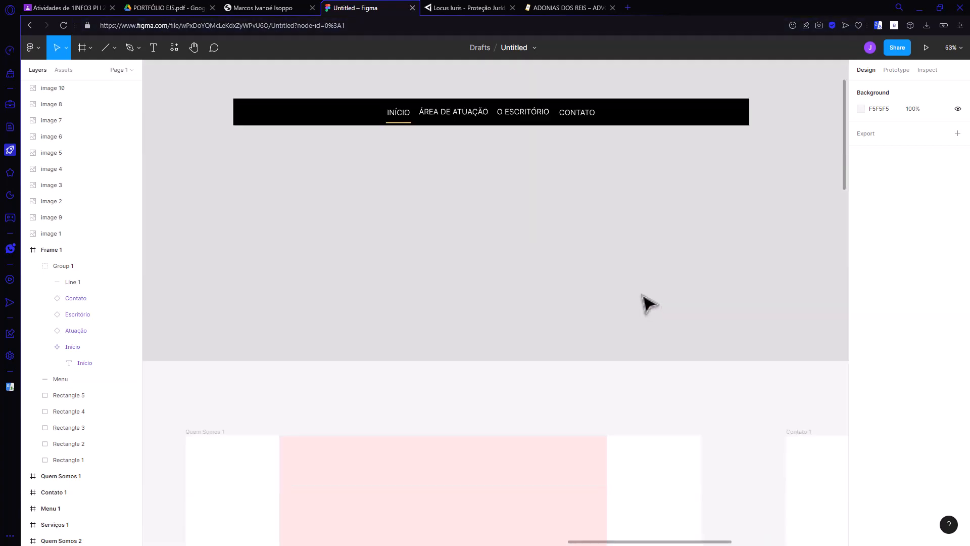
scroll(647, 302, up, 2)
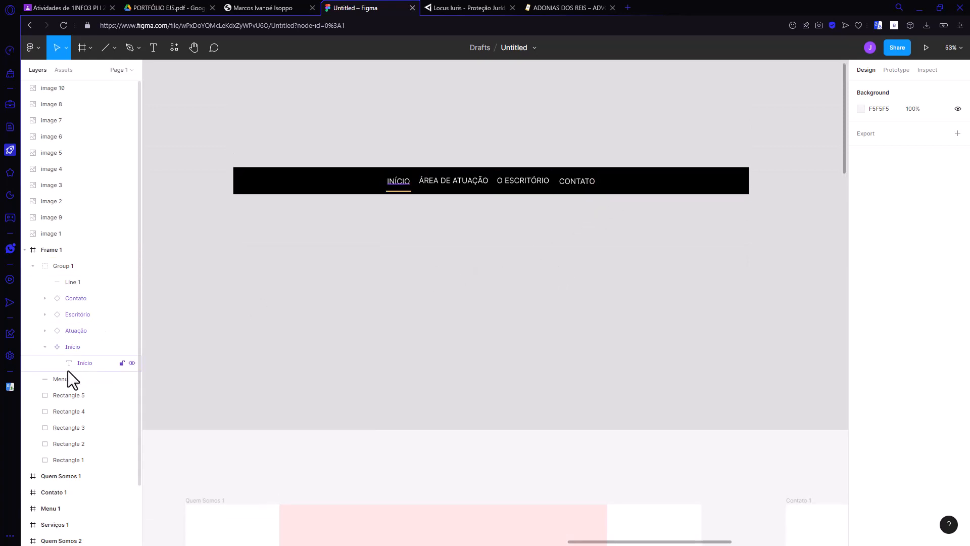
Step: Group the links group with the black Menu bar and rename the new group as Menu
click(33, 265)
click(63, 267)
shift+click(63, 283)
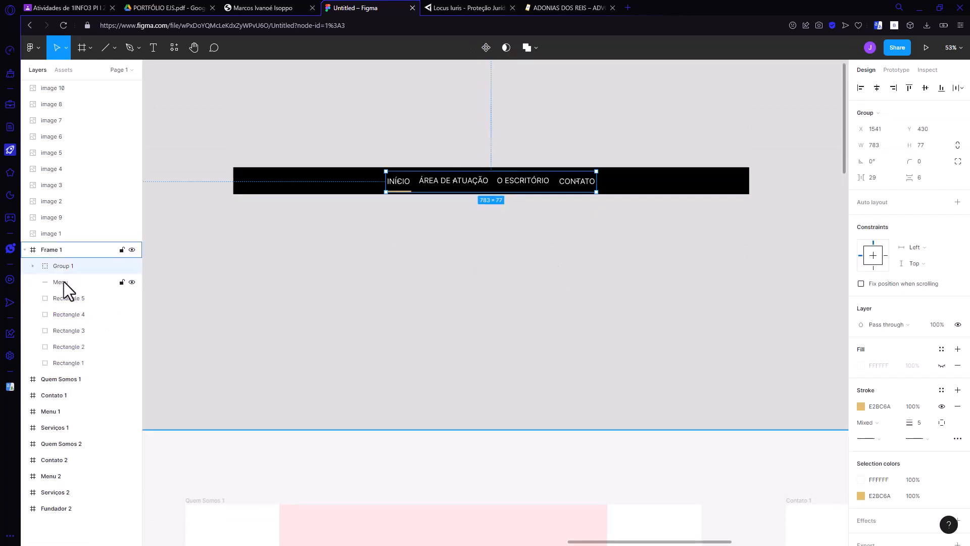
right_click(63, 284)
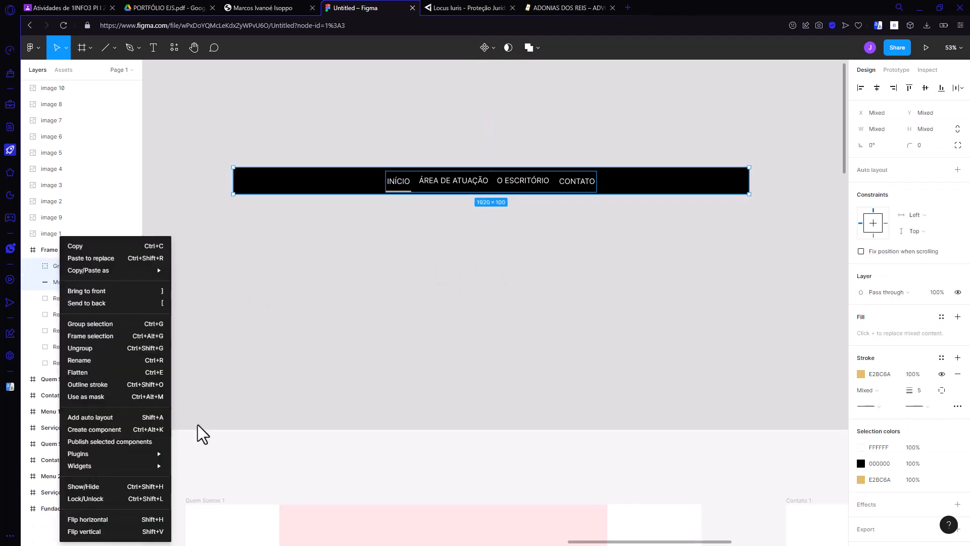
click(114, 322)
click(33, 266)
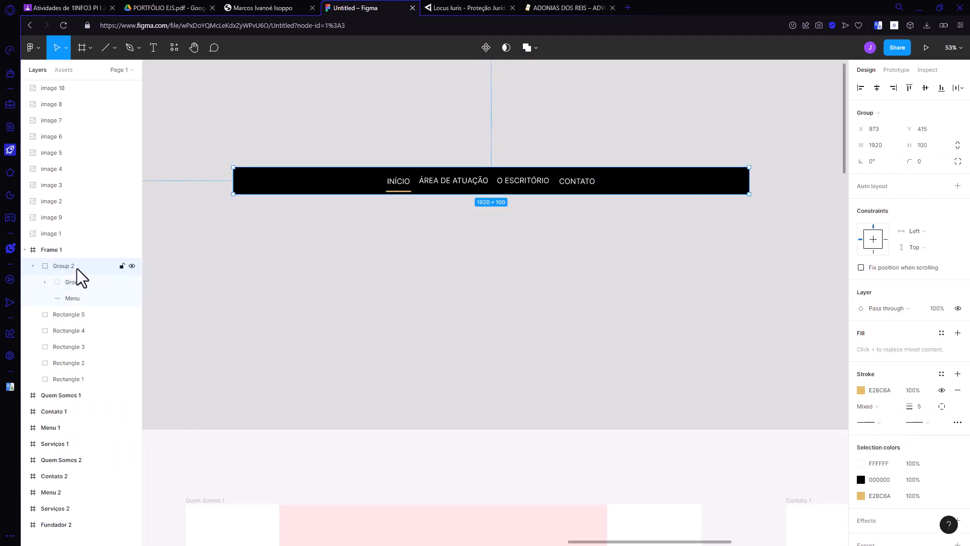
text(Menu)
key(Return)
Step: Rename the nested Group 1 as Links and collapse the Menu group
double_click(72, 281)
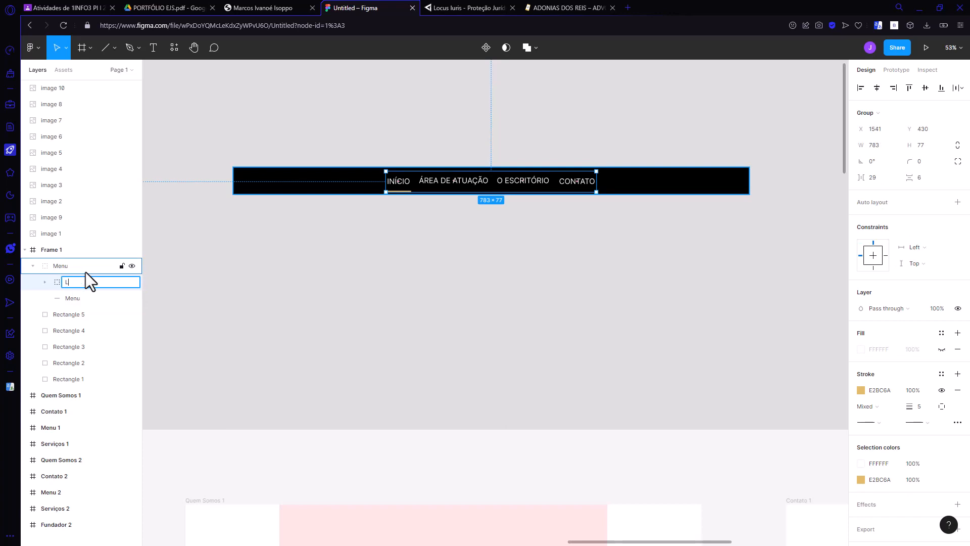
text(Links)
key(Return)
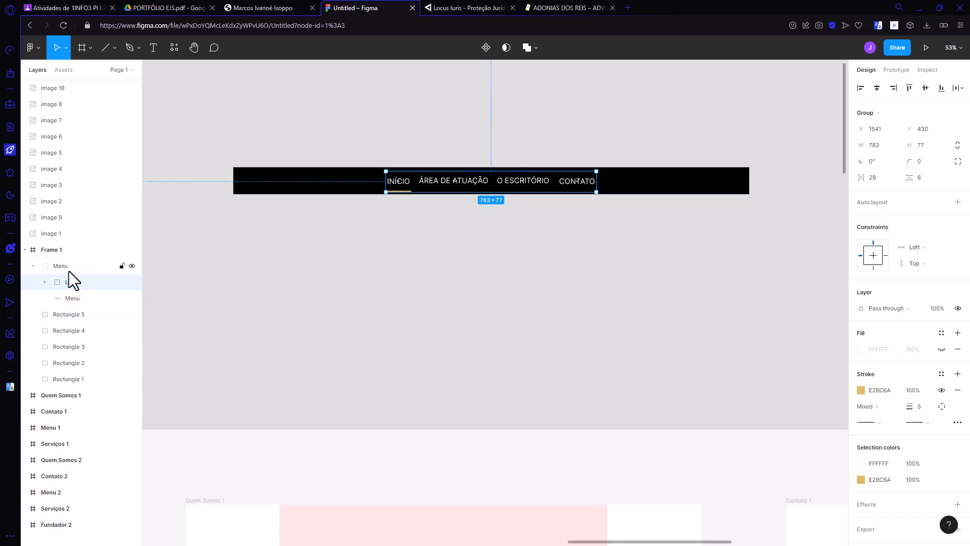
click(33, 265)
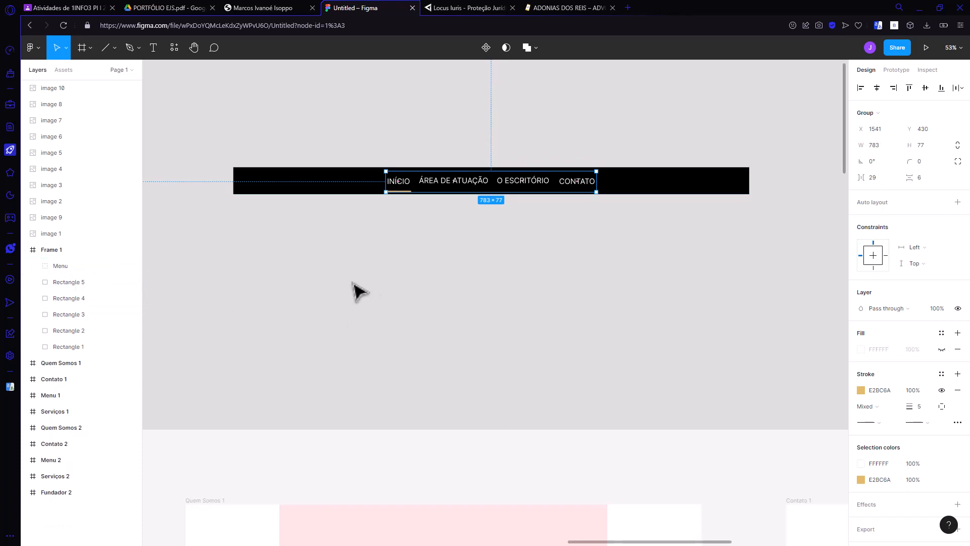
scroll(357, 289, down, 1)
scroll(352, 282, up, 1)
scroll(351, 280, down, 1)
scroll(340, 277, up, 1)
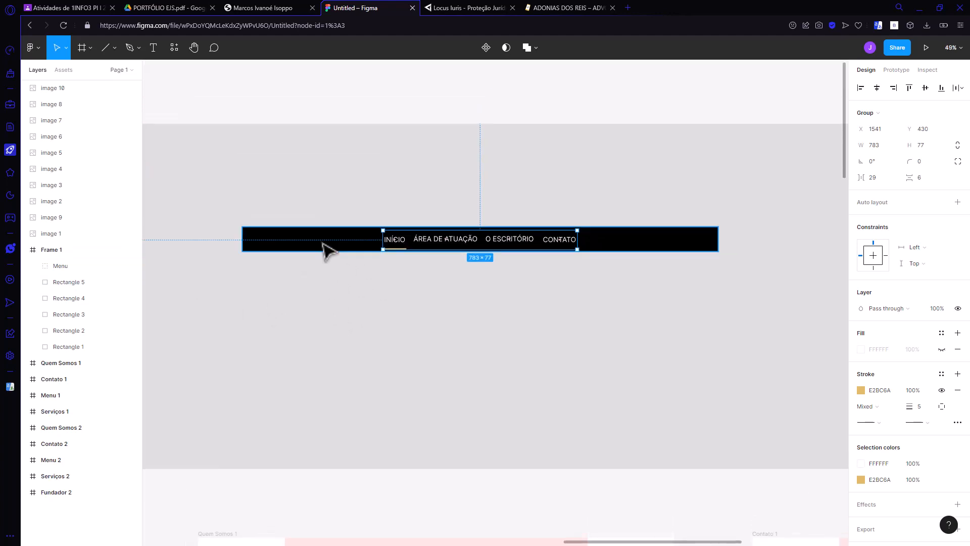
Step: Move the whole Menu group up near the upper edge of Frame 1 and collapse it in the layer list
drag(325, 239, 313, 159)
key(ctrl+z)
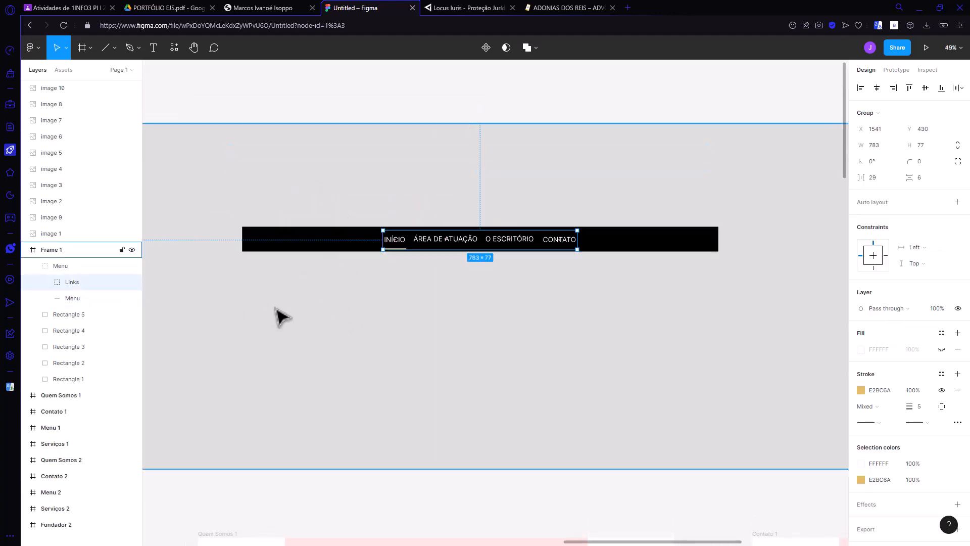
click(59, 268)
drag(342, 246, 269, 157)
scroll(426, 329, down, 3)
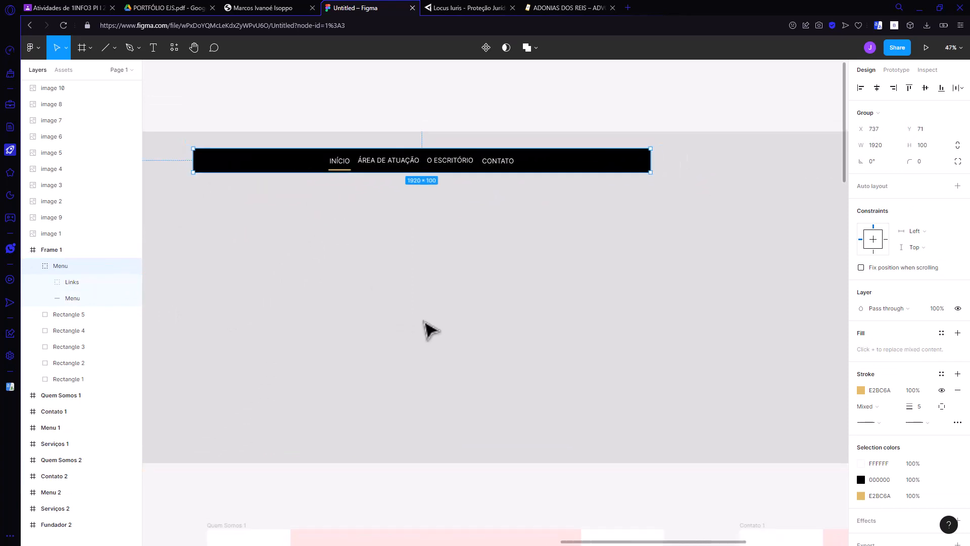
mouse_move(323, 207)
mouse_down()
mouse_move(369, 207)
mouse_move(318, 208)
mouse_move(334, 206)
mouse_up()
click(306, 308)
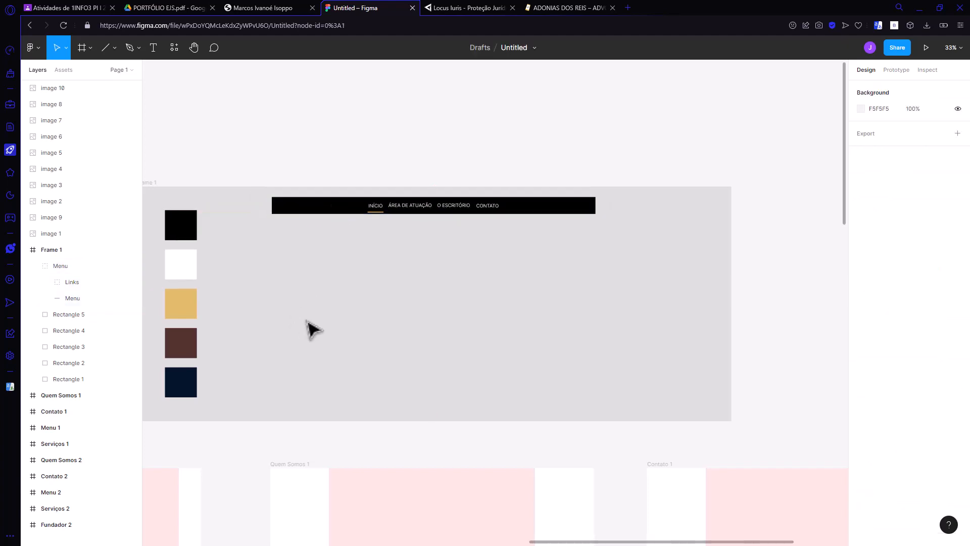
click(33, 265)
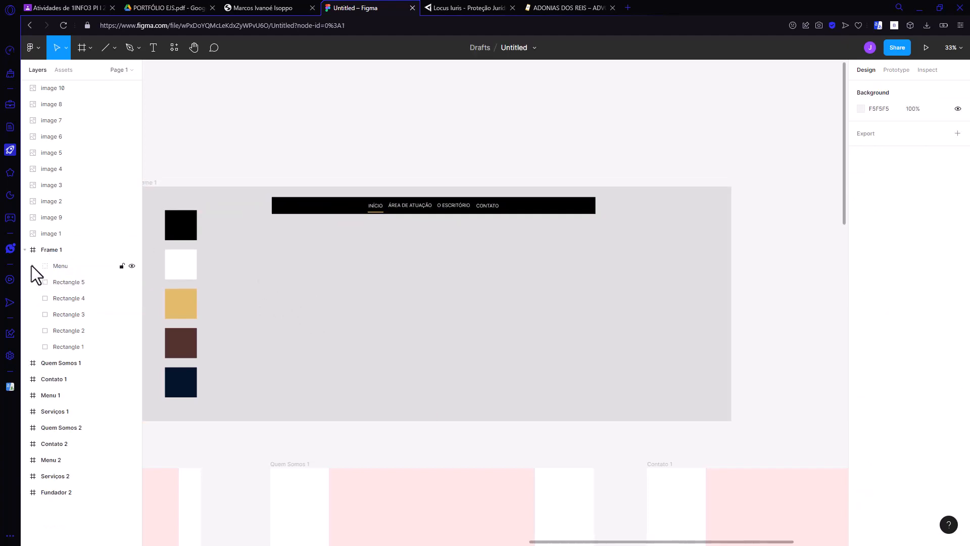
click(115, 49)
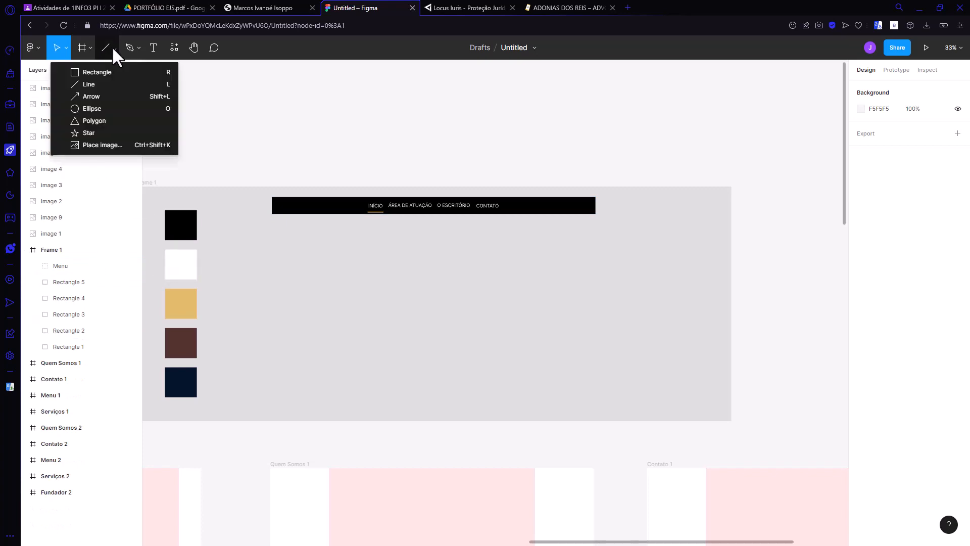
click(96, 73)
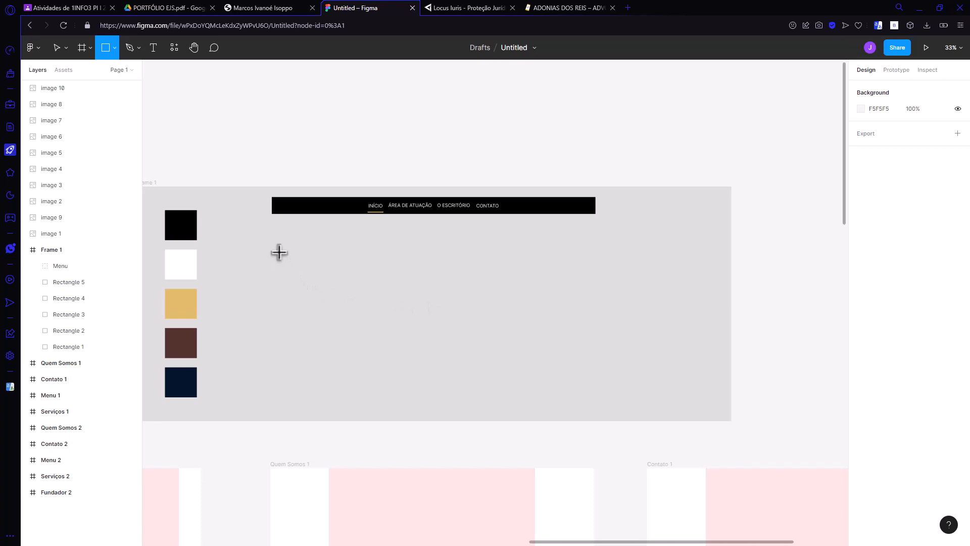
drag(279, 251, 595, 371)
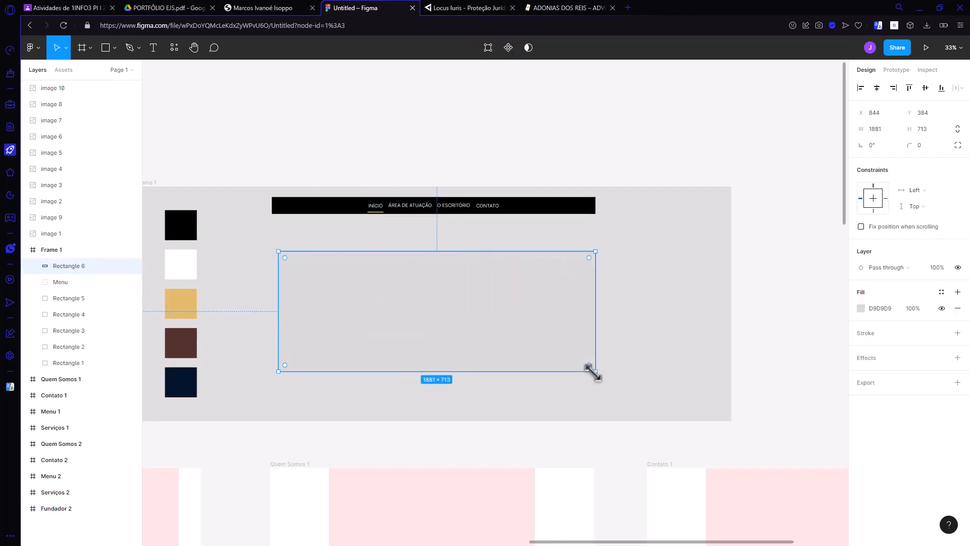
key(Delete)
Step: Move Frame 1 upward to open a wide gap above the Quem Somos 1 and Contato 1 frames
scroll(439, 325, down, 5)
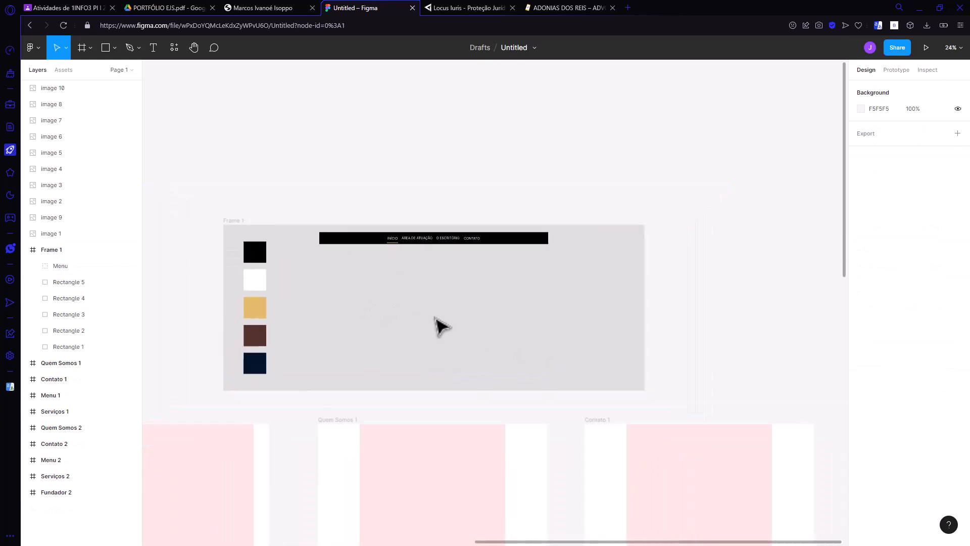
scroll(480, 488, down, 3)
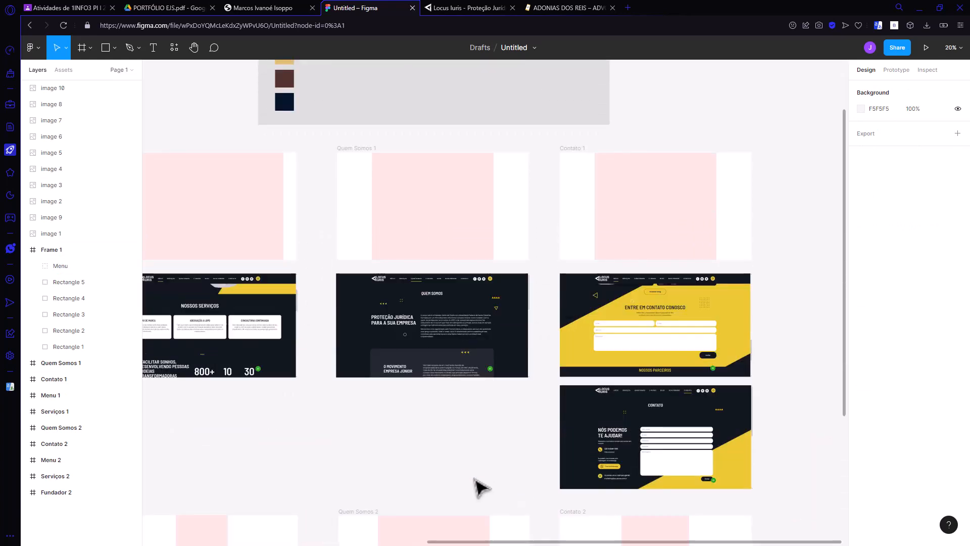
scroll(481, 488, down, 6)
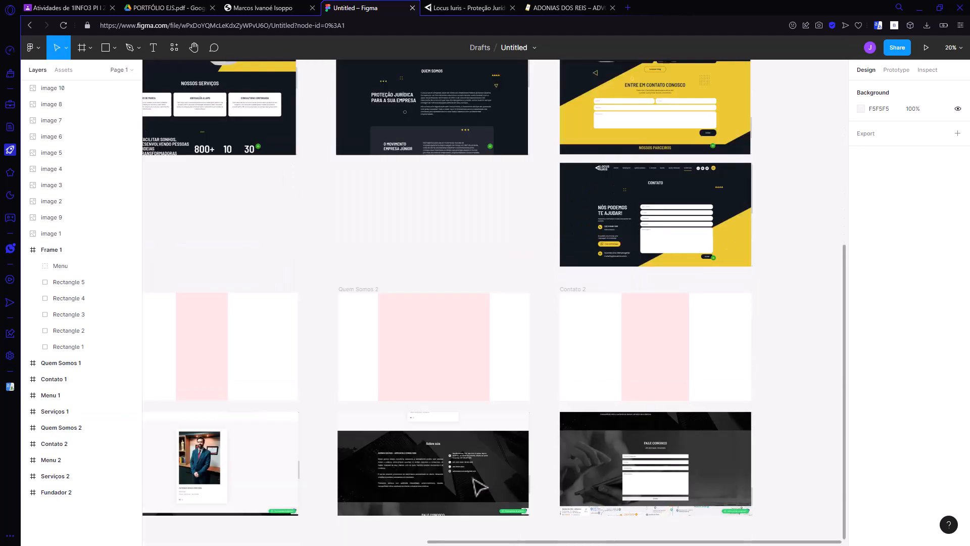
scroll(474, 479, up, 1)
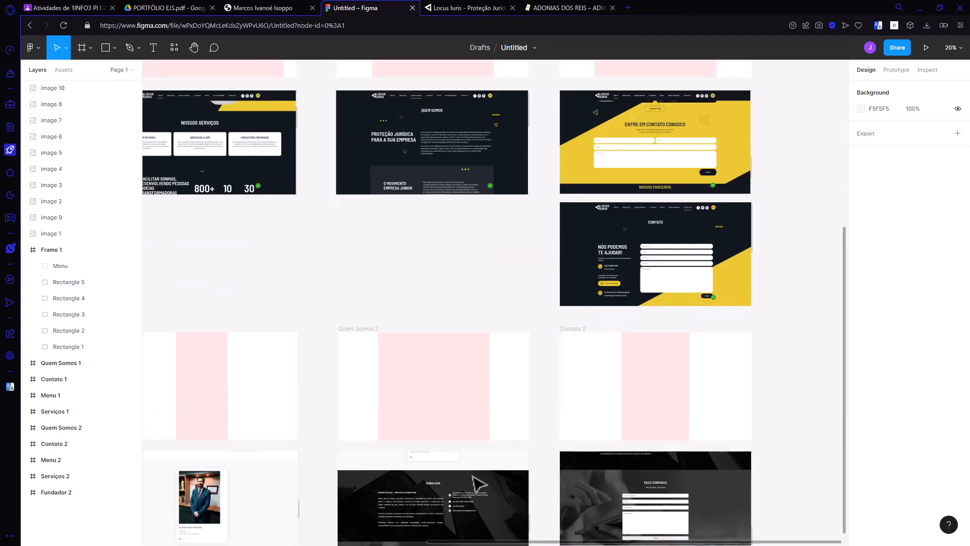
scroll(473, 475, up, 7)
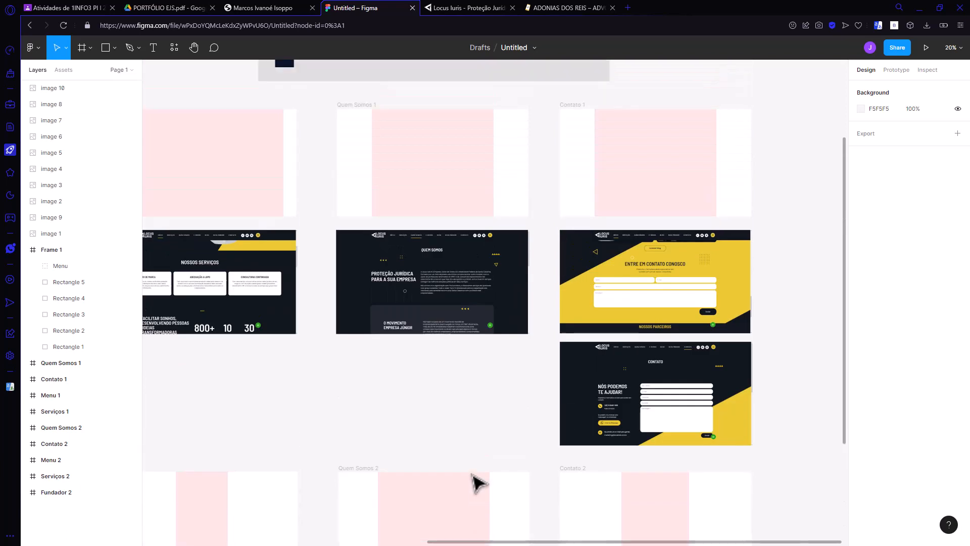
scroll(475, 483, up, 6)
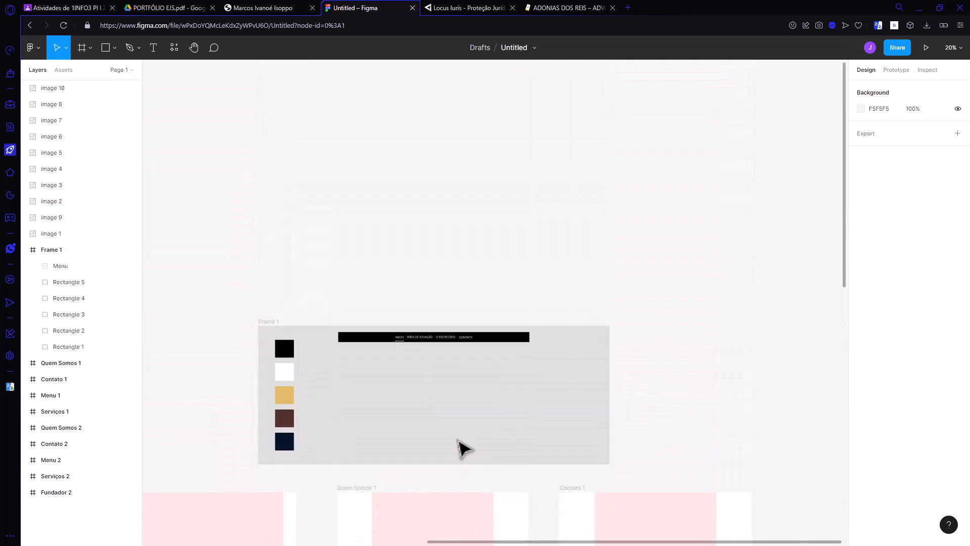
click(66, 250)
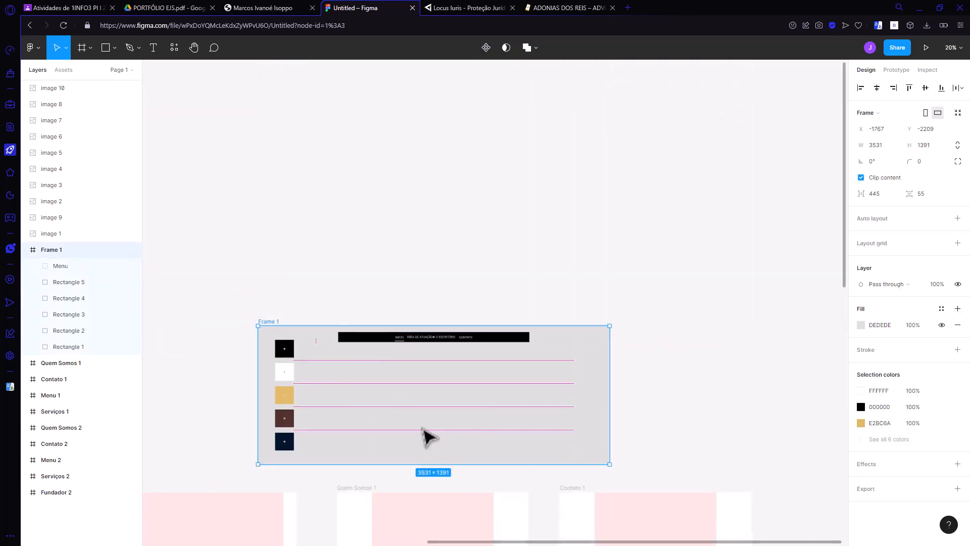
drag(426, 435, 425, 221)
click(430, 401)
Step: Place a copy of the Contato 1 frame directly above the original and move Frame 1 down closer to it
scroll(444, 407, down, 4)
scroll(461, 405, up, 1)
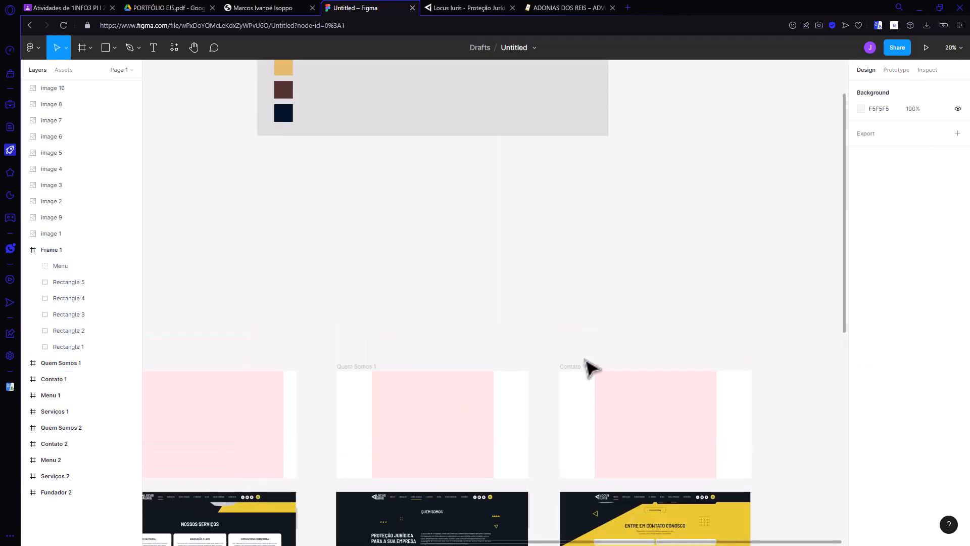
click(595, 446)
drag(595, 446, 605, 273)
click(489, 296)
scroll(627, 327, up, 2)
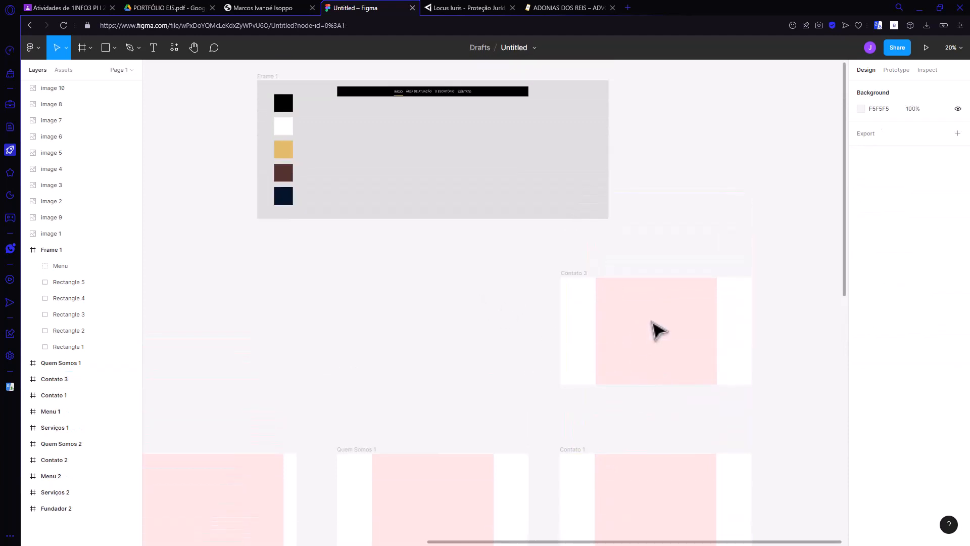
drag(634, 343, 640, 385)
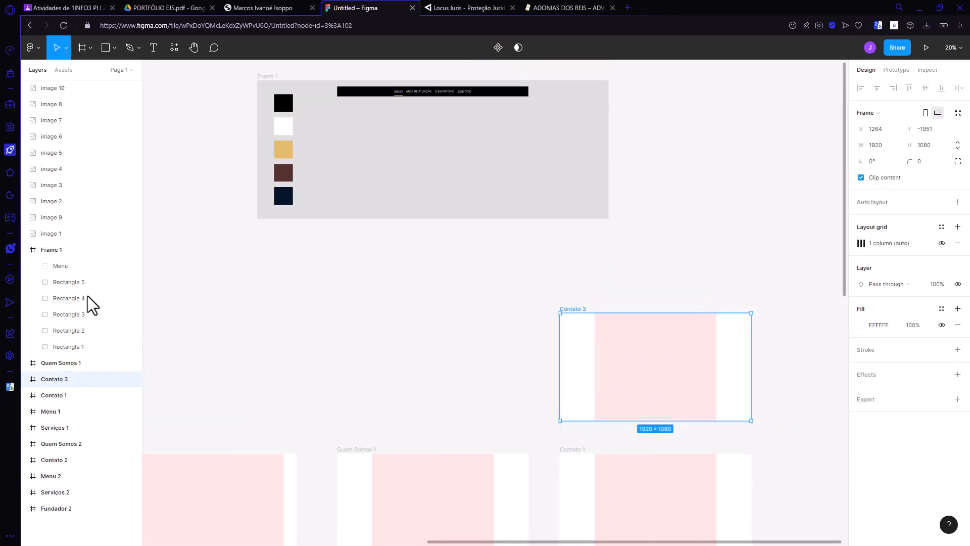
click(50, 251)
drag(452, 191, 455, 229)
Step: Open the name of the copied Contato 3 frame for editing
double_click(568, 308)
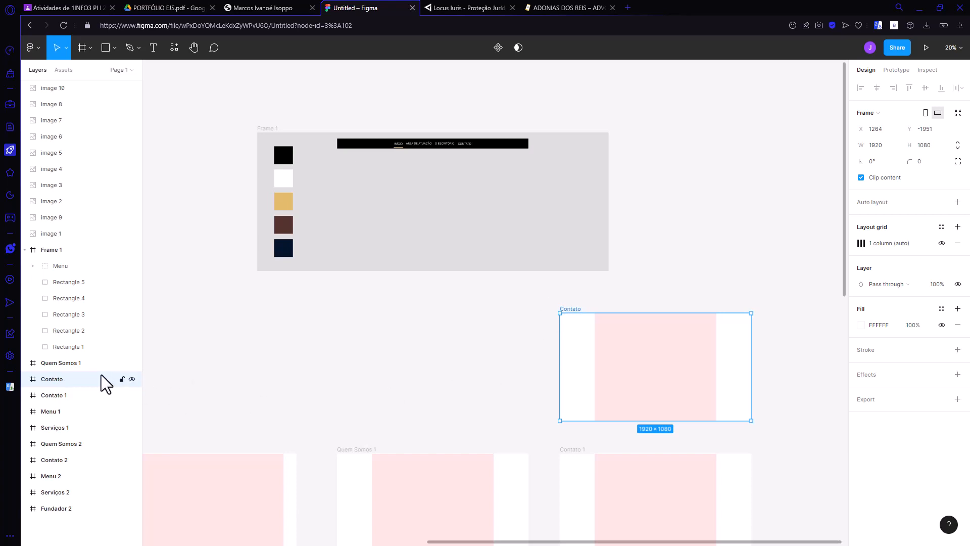
Step: Collapse Frame 1 in the layer list and move the Contato frame directly beneath it, above Quem Somos 1
click(25, 250)
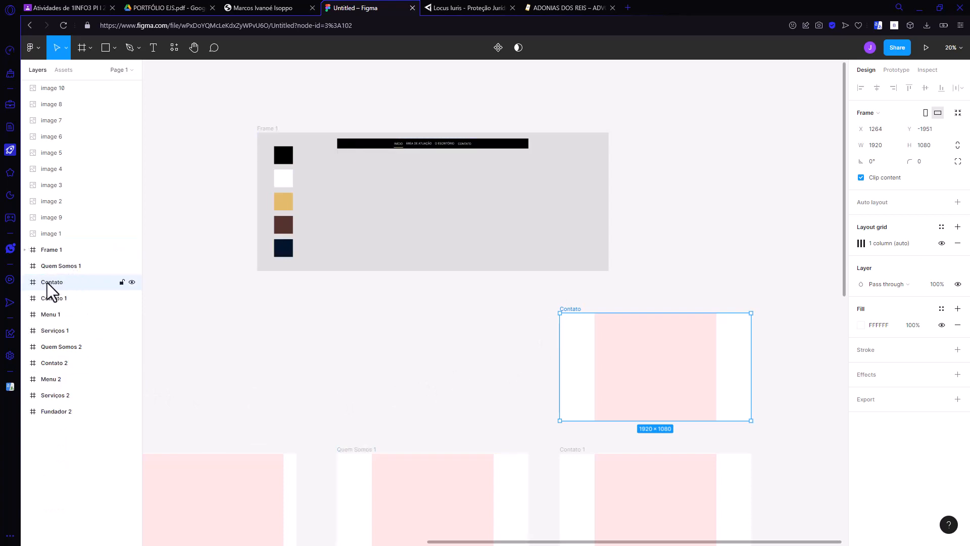
drag(47, 284, 35, 266)
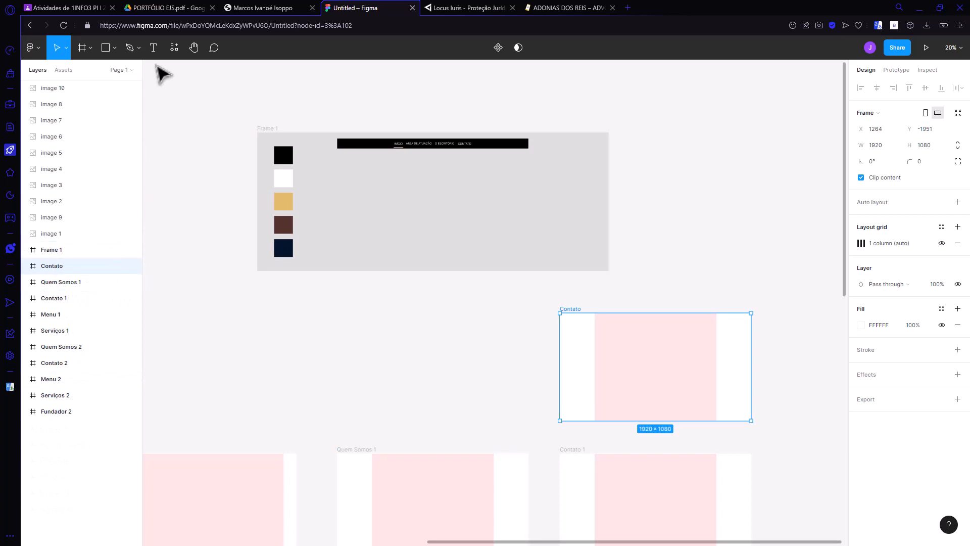
click(132, 71)
click(129, 90)
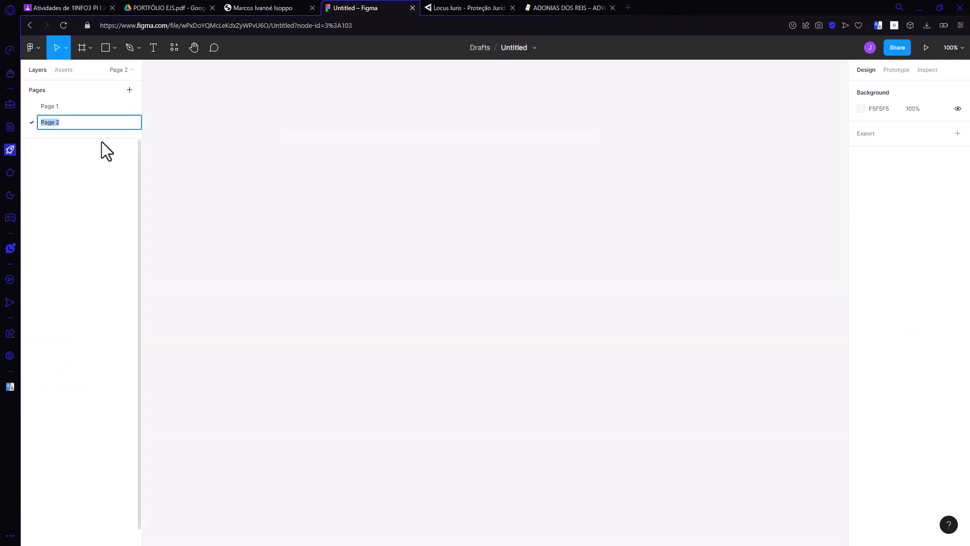
click(57, 107)
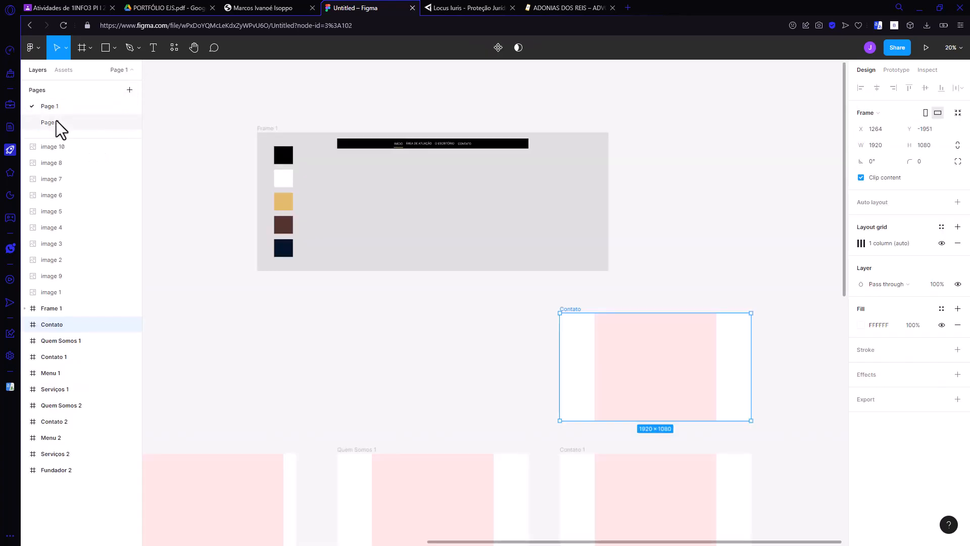
right_click(55, 125)
click(90, 151)
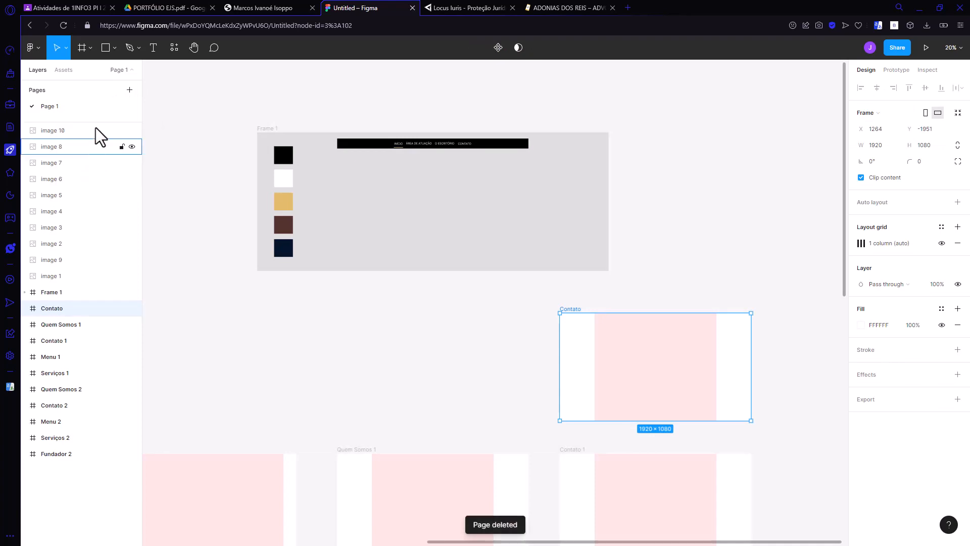
click(133, 70)
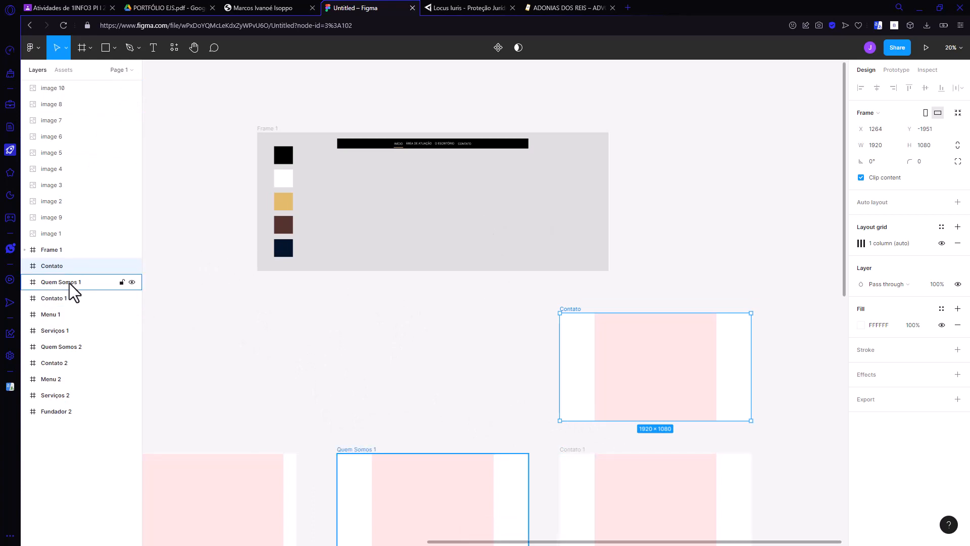
Step: Duplicate the Menu group from Frame 1 and place the copy along the upper edge of the Contato frame
click(25, 250)
click(74, 265)
key(ctrl+d)
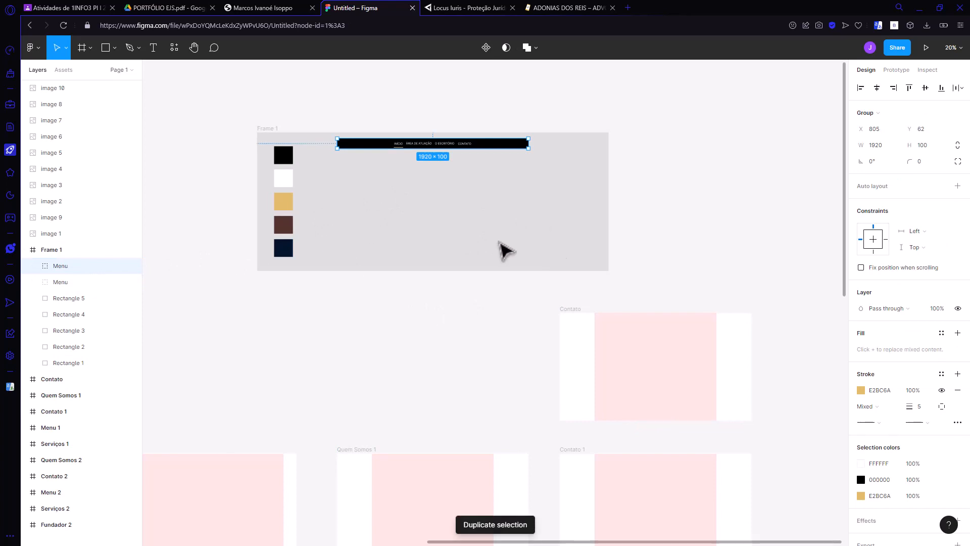
drag(441, 143, 668, 328)
click(605, 293)
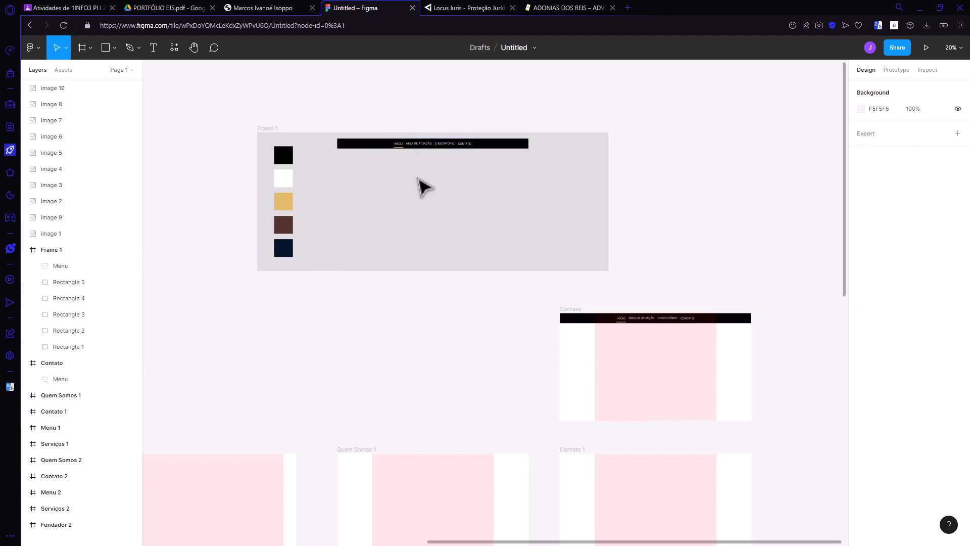
Step: Move the original Menu group slightly downward inside Frame 1
drag(430, 145, 423, 171)
click(396, 353)
click(537, 357)
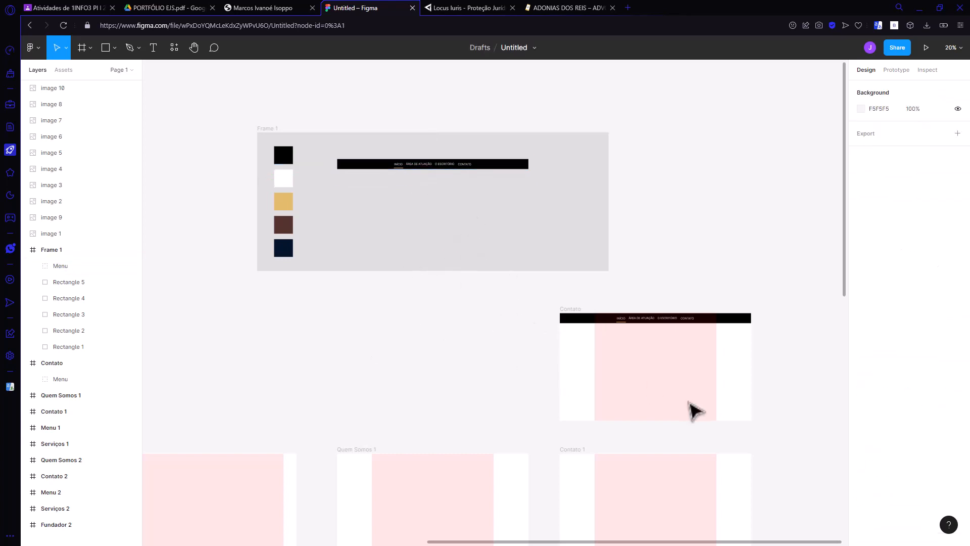
Step: Collapse Frame 1 in the layer list and set the Contato frame's fill to 000000
scroll(762, 424, up, 5)
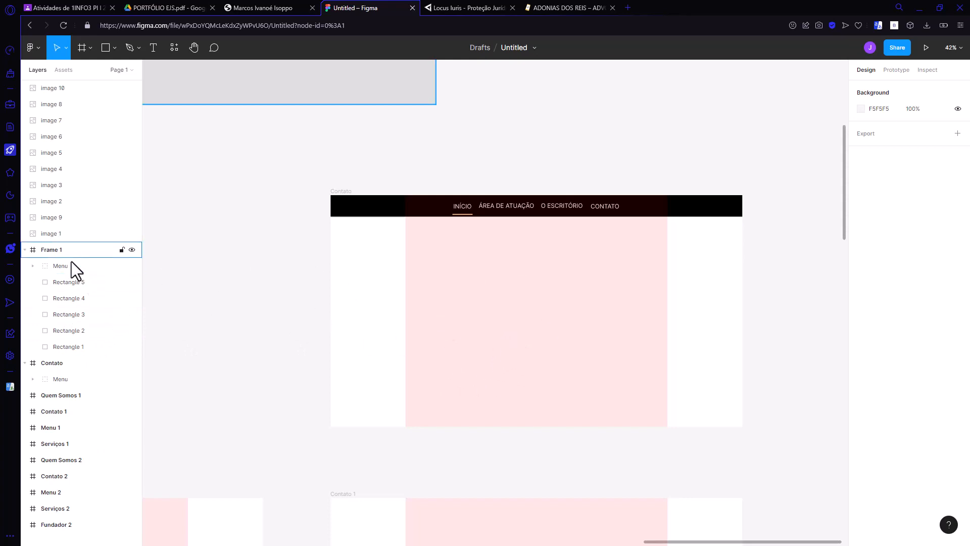
click(24, 249)
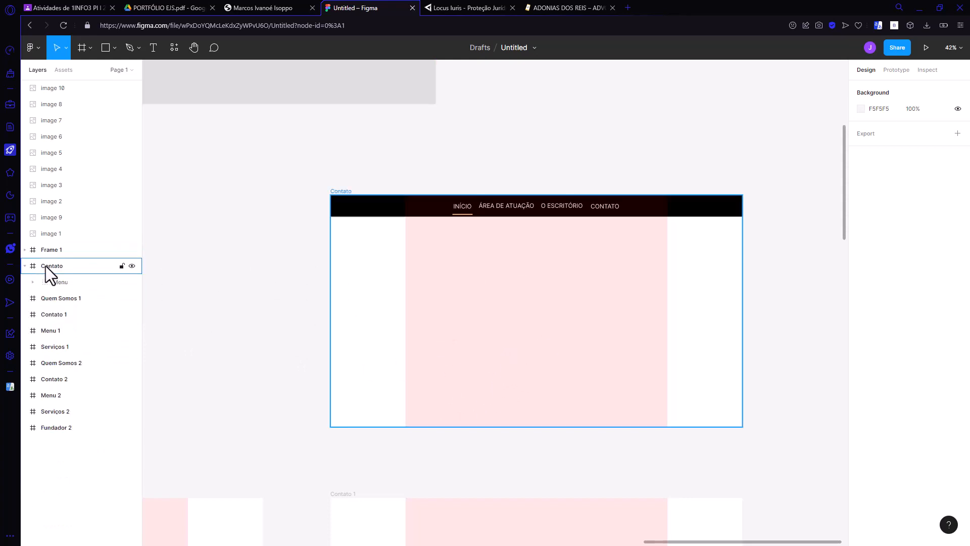
click(45, 265)
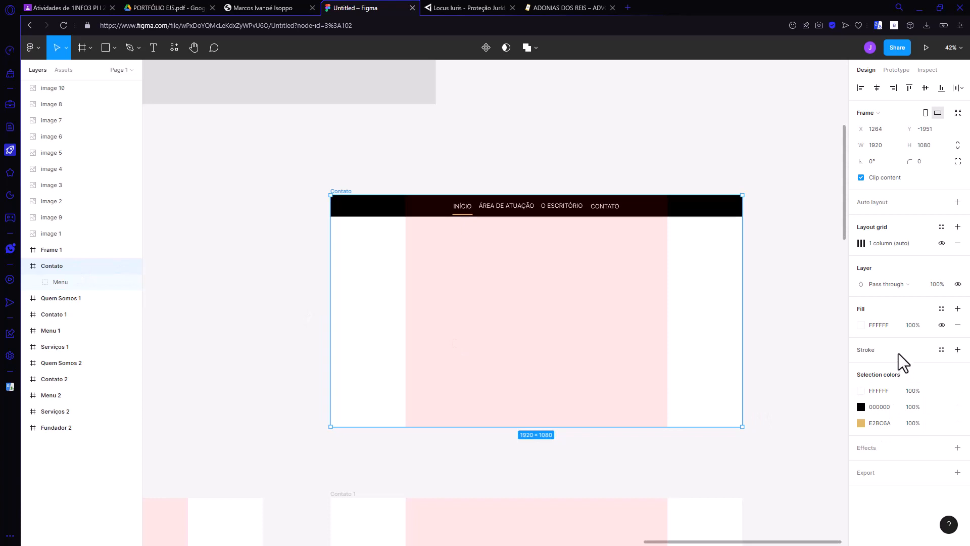
click(861, 325)
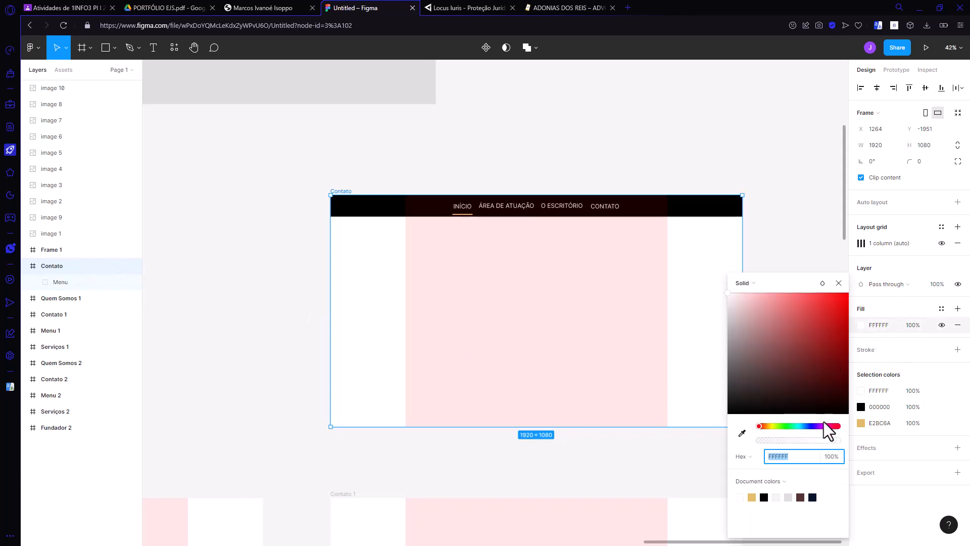
text(000000)
key(Return)
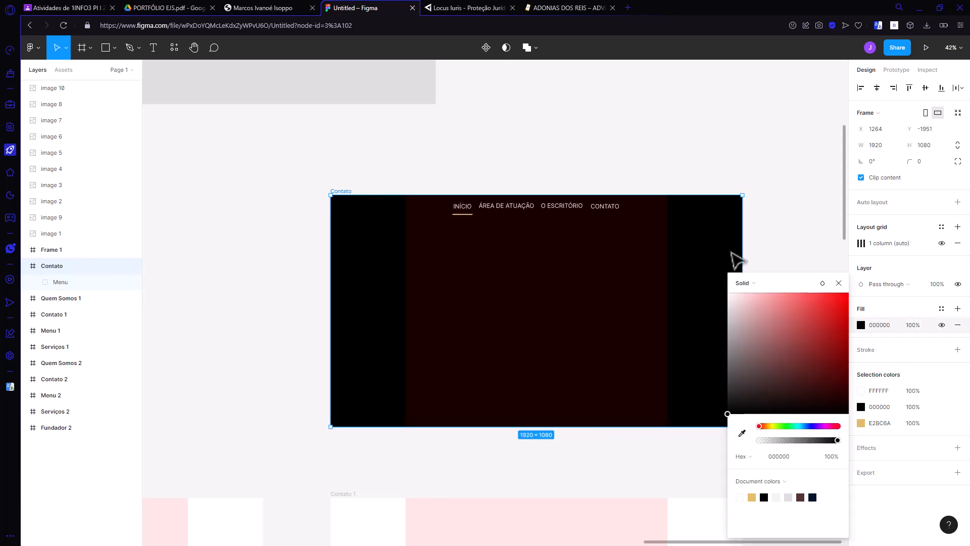
click(817, 230)
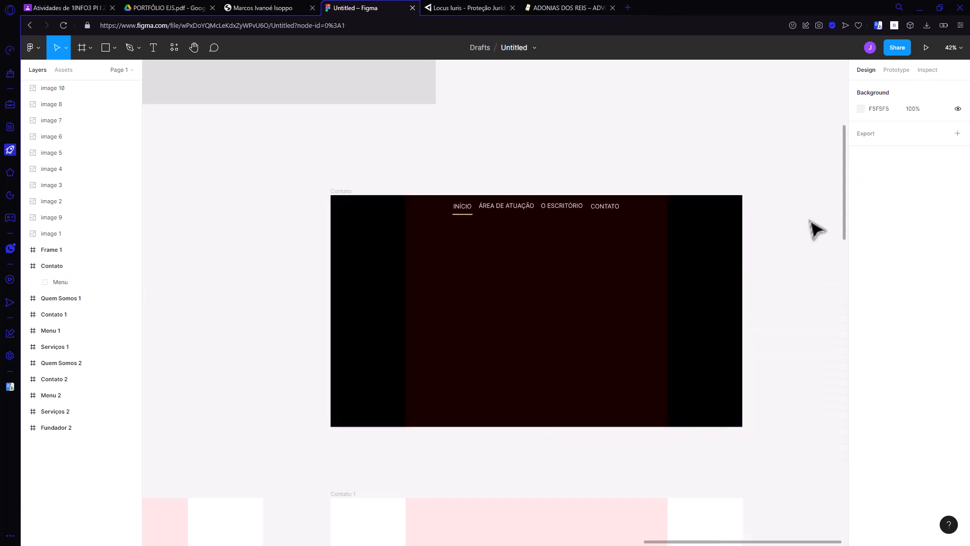
Step: Change the Contato frame's layout grid column color to cyan 00FFF0
click(57, 269)
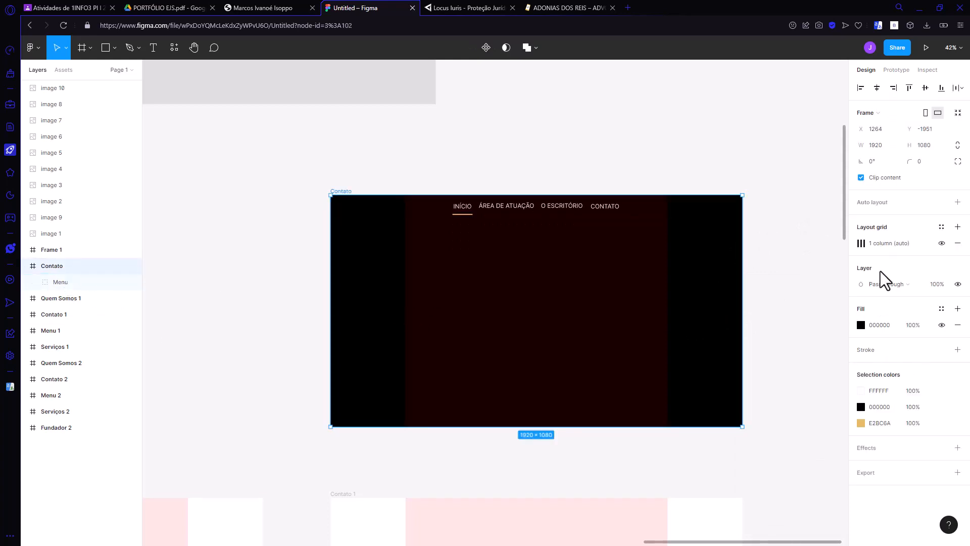
click(861, 244)
click(780, 284)
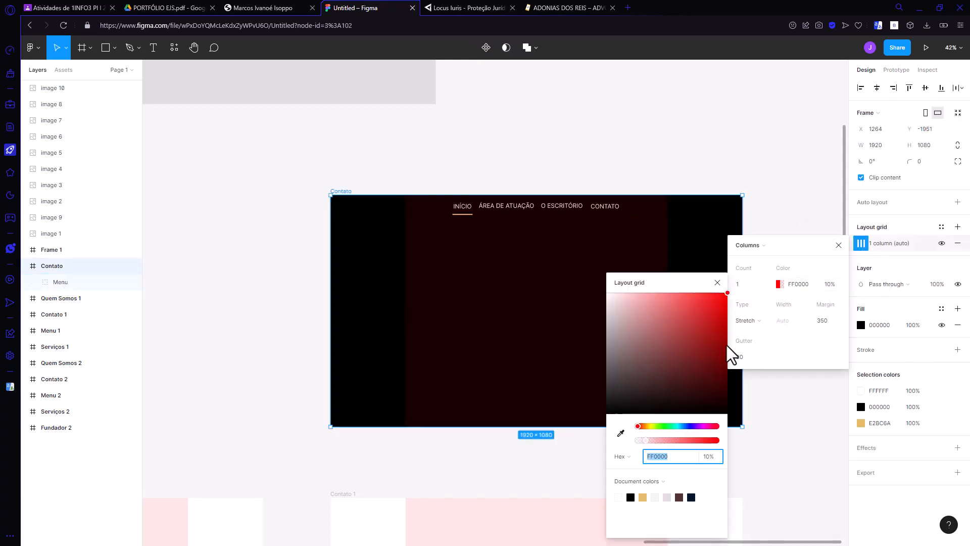
click(675, 427)
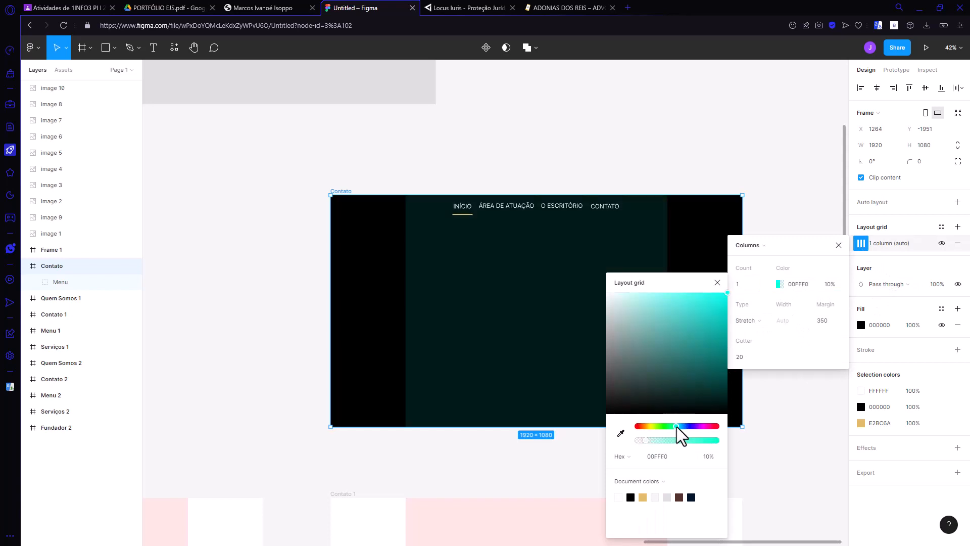
click(721, 299)
click(708, 456)
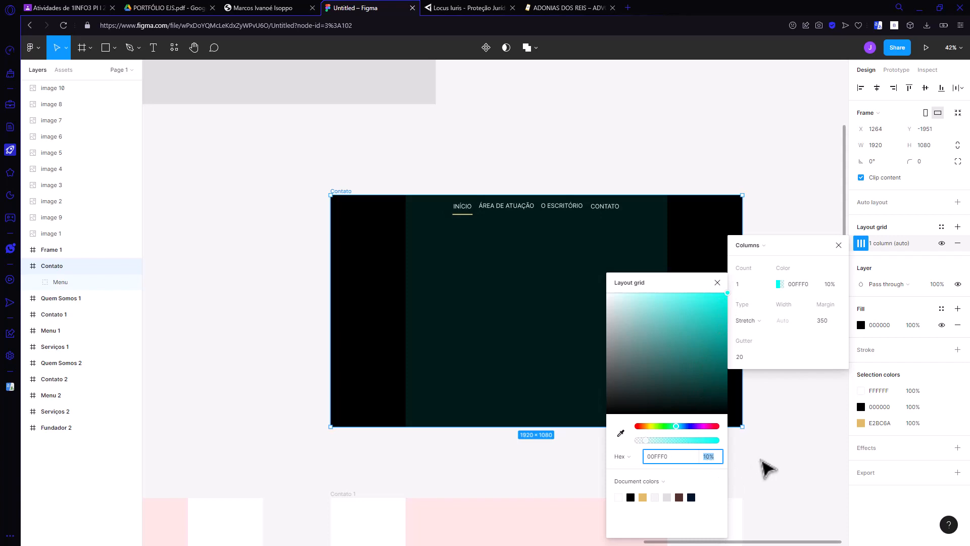
click(765, 467)
Step: Examine the reference contact page screenshots placed around the Contato 1 and Contato 2 frames
scroll(798, 385, up, 1)
scroll(797, 384, up, 1)
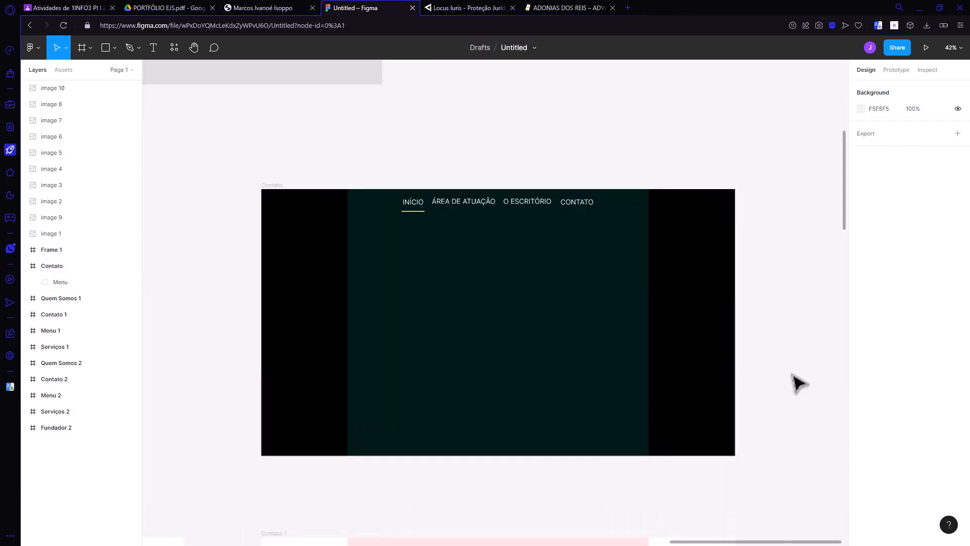
scroll(450, 334, up, 2)
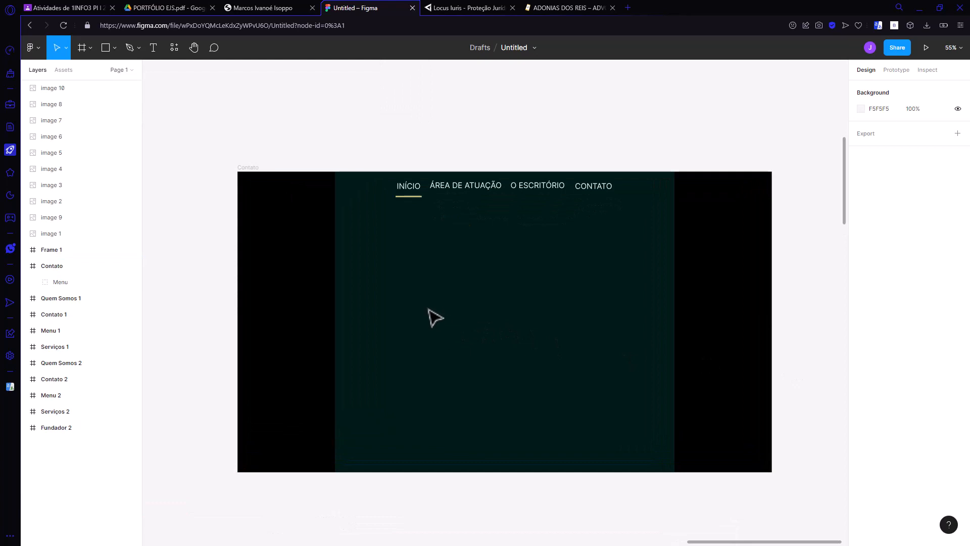
scroll(581, 332, down, 2)
scroll(601, 328, down, 6)
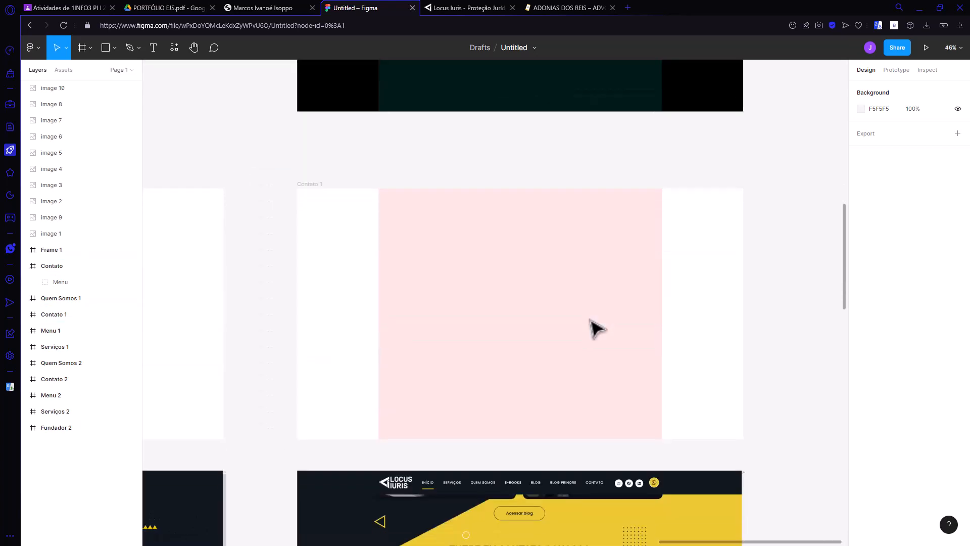
scroll(595, 328, down, 4)
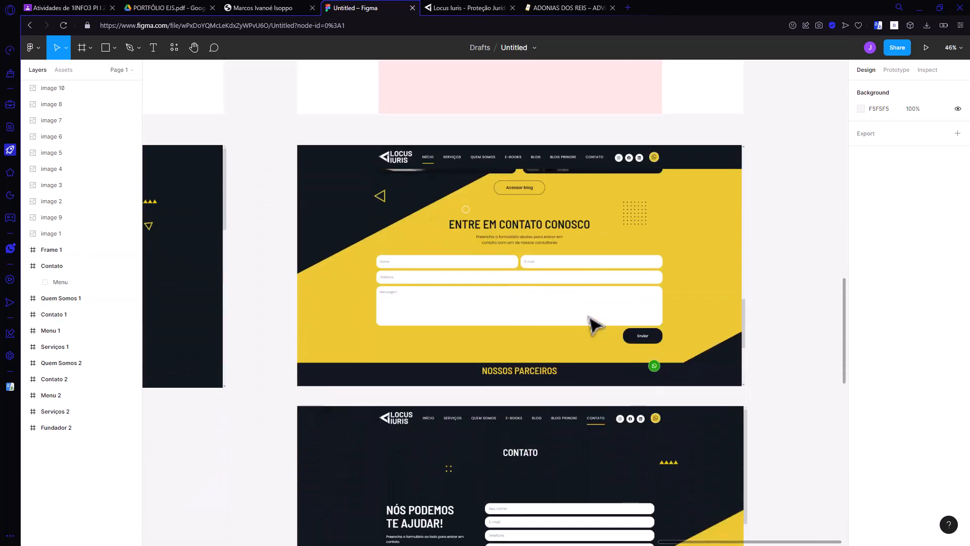
scroll(588, 326, down, 8)
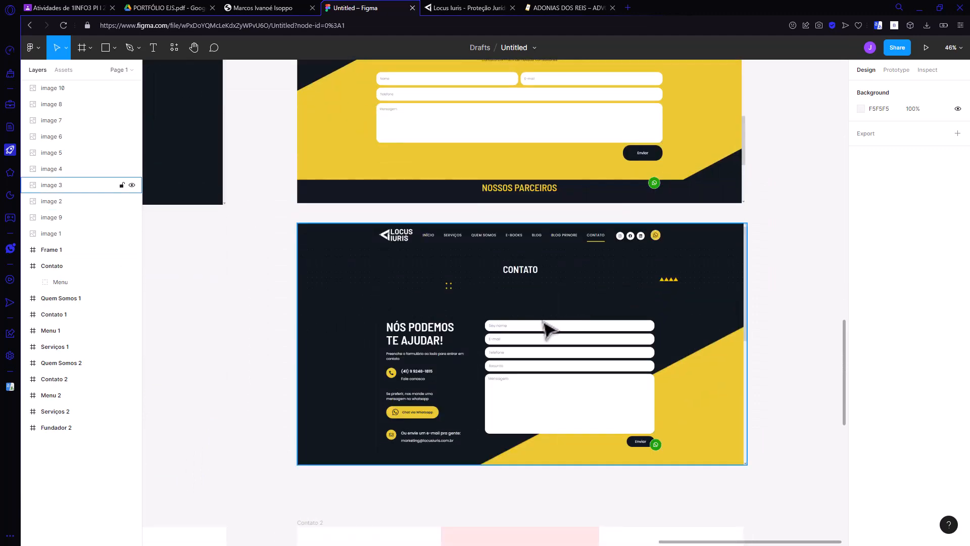
scroll(547, 328, down, 20)
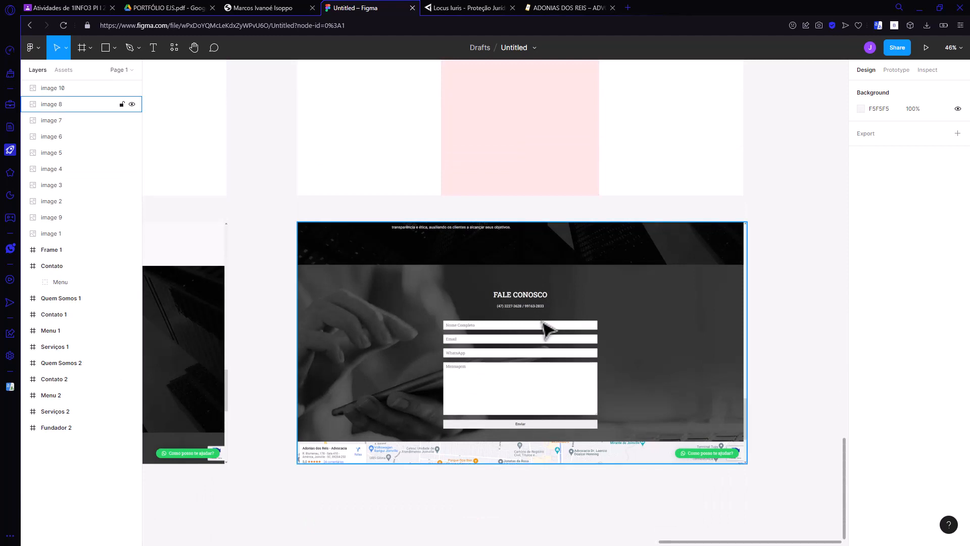
scroll(547, 329, up, 20)
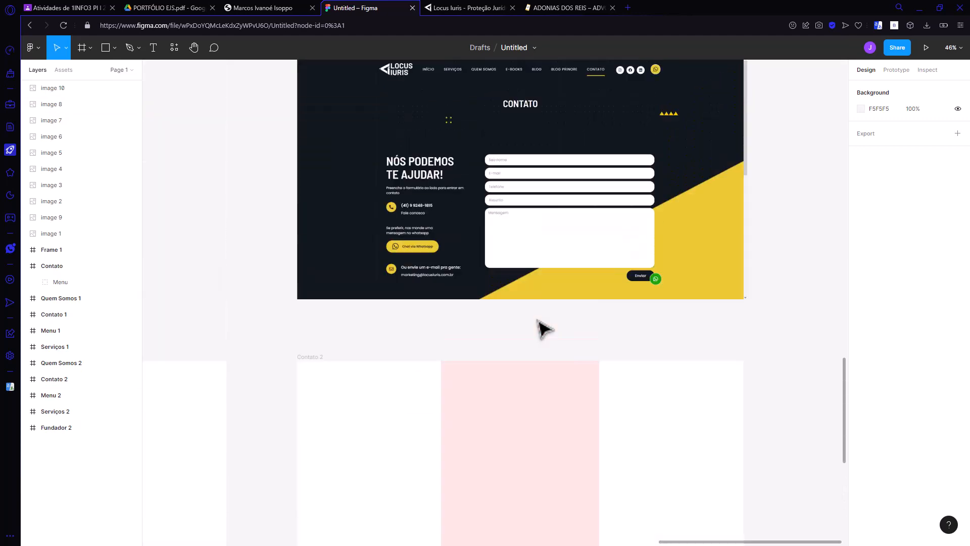
scroll(544, 329, up, 3)
scroll(407, 363, up, 1)
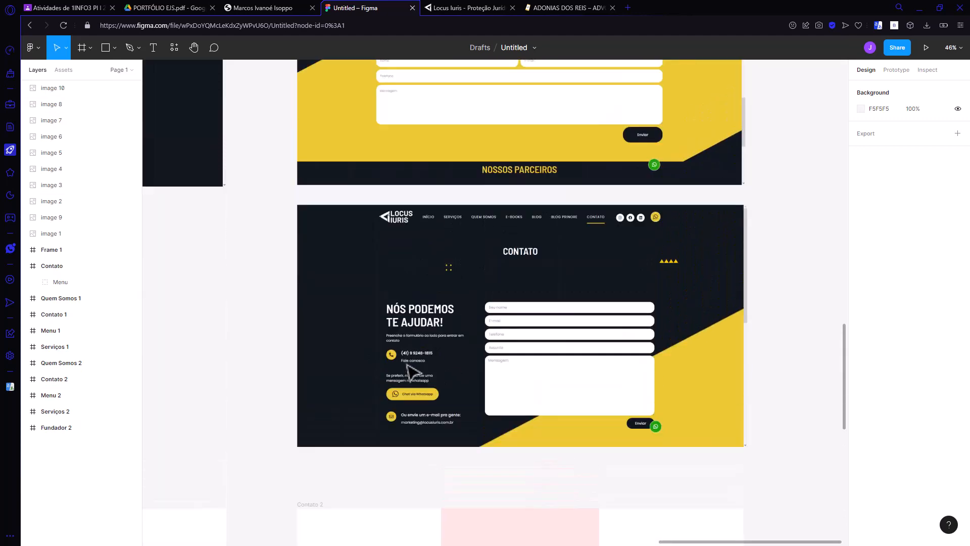
Step: Paste a copy of the Locus Iuris contact page screenshot and place it right beside the Contato frame, aligned with its upper edge
click(513, 374)
scroll(561, 386, up, 20)
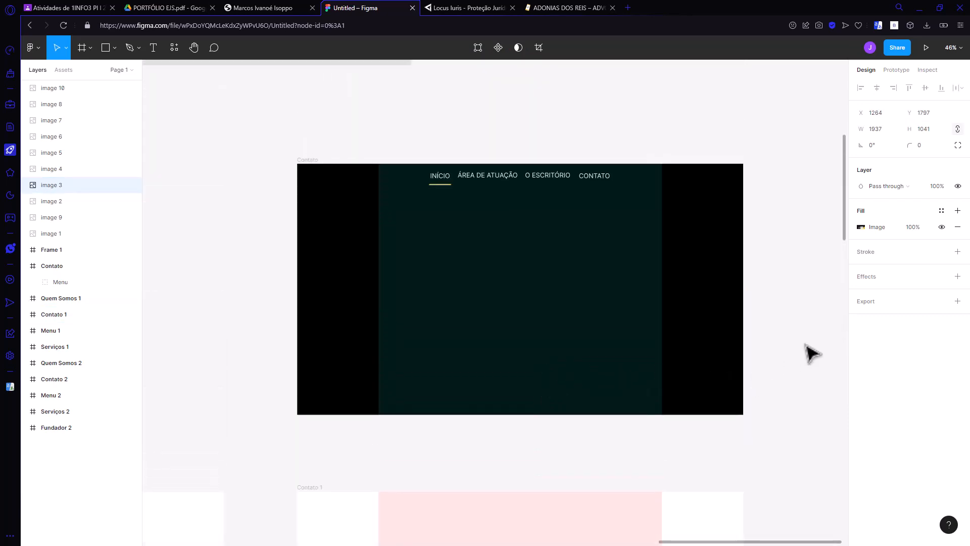
click(829, 281)
key(ctrl+v)
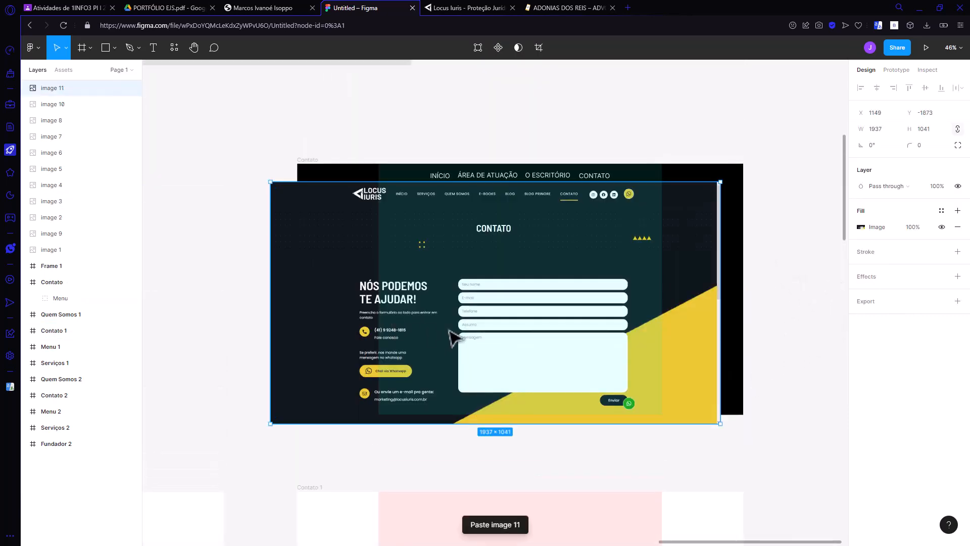
drag(453, 335, 777, 318)
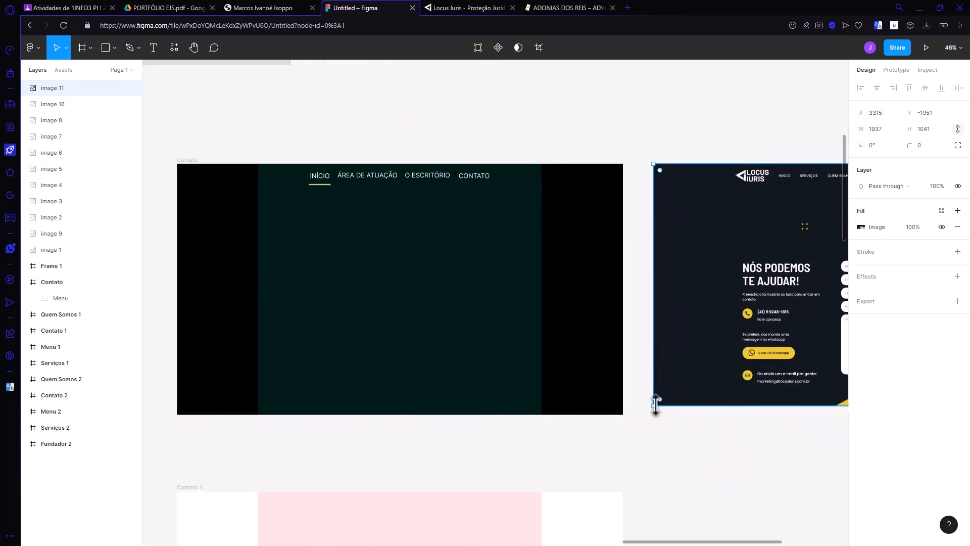
Step: Enlarge the pasted contact page screenshot proportionally to 2010 × 1080 to match the Contato frame's height
drag(654, 405, 641, 413)
mouse_move(654, 541)
mouse_down()
mouse_move(672, 542)
mouse_move(660, 541)
mouse_up()
scroll(595, 449, down, 2)
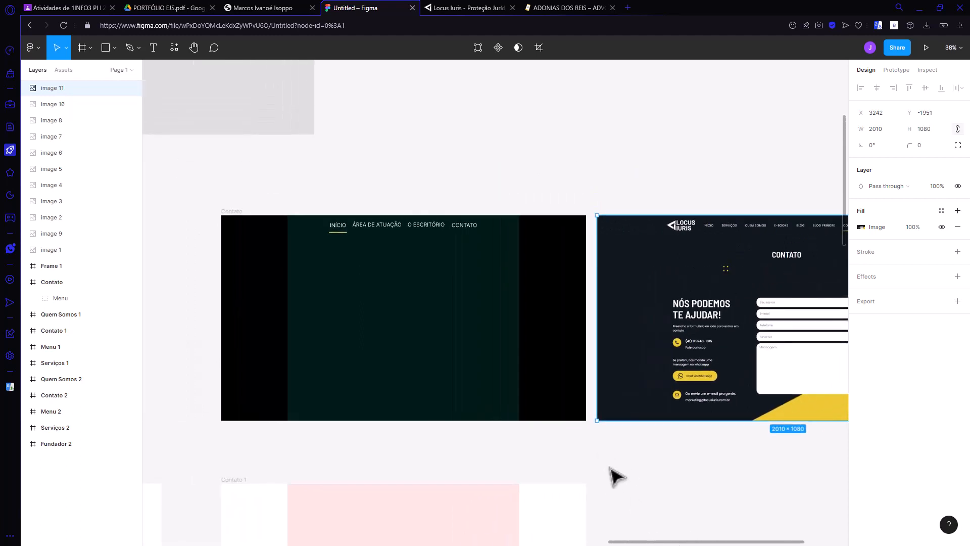
scroll(564, 390, up, 3)
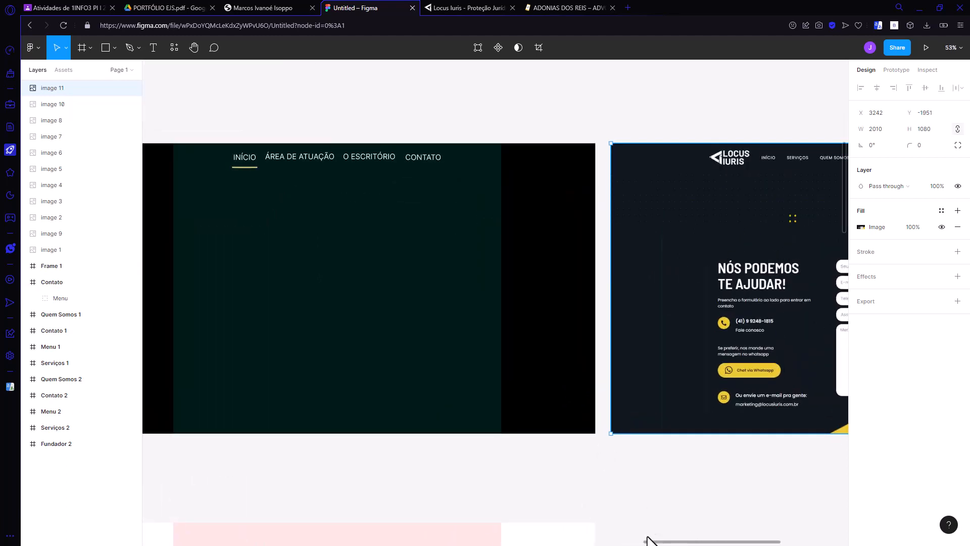
drag(650, 541, 693, 538)
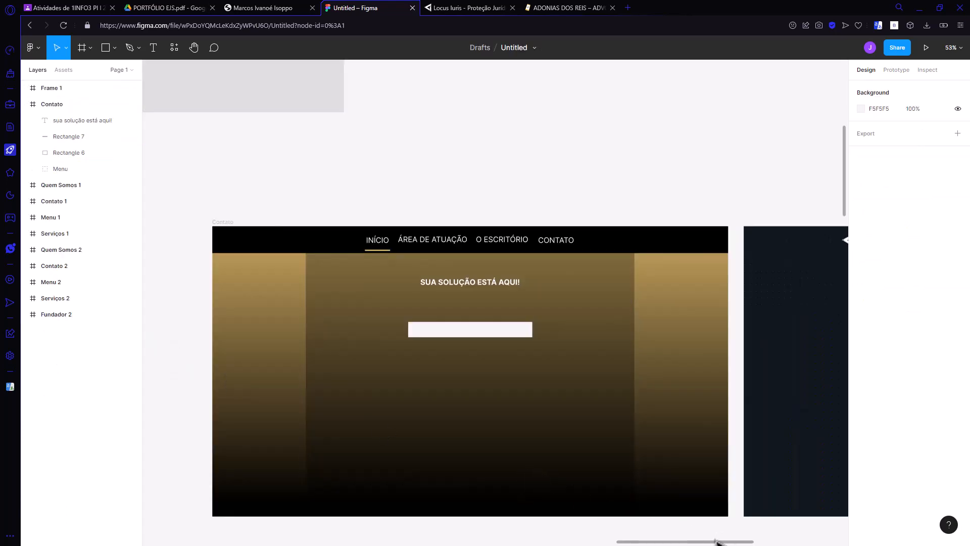
drag(717, 541, 804, 544)
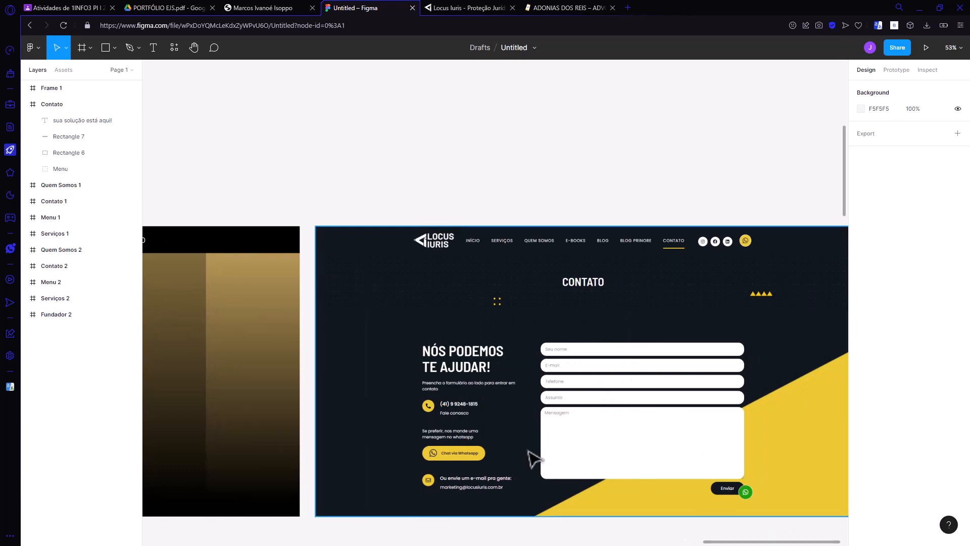
drag(770, 542, 681, 542)
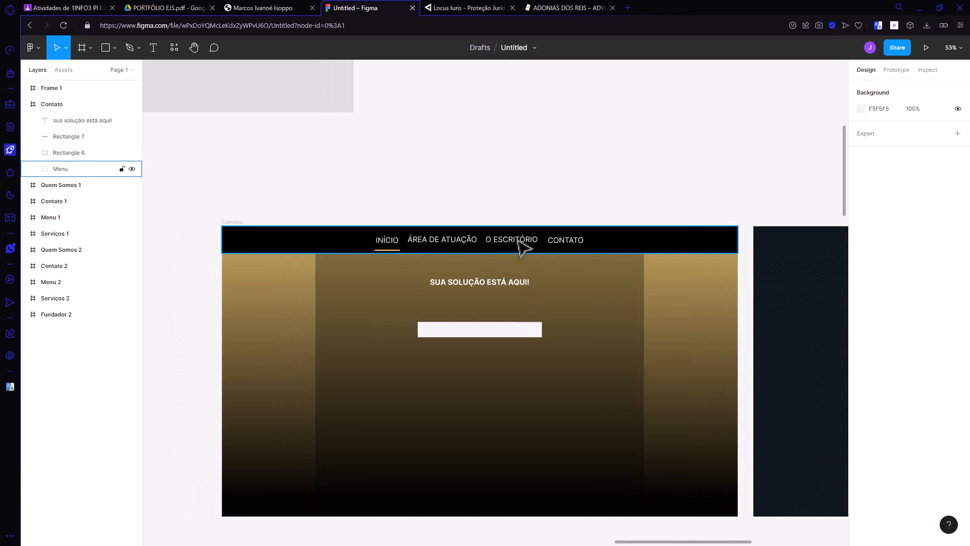
Step: Expand the Menu group and its nested Links group in both the Contato frame and Frame 1
click(34, 169)
click(44, 185)
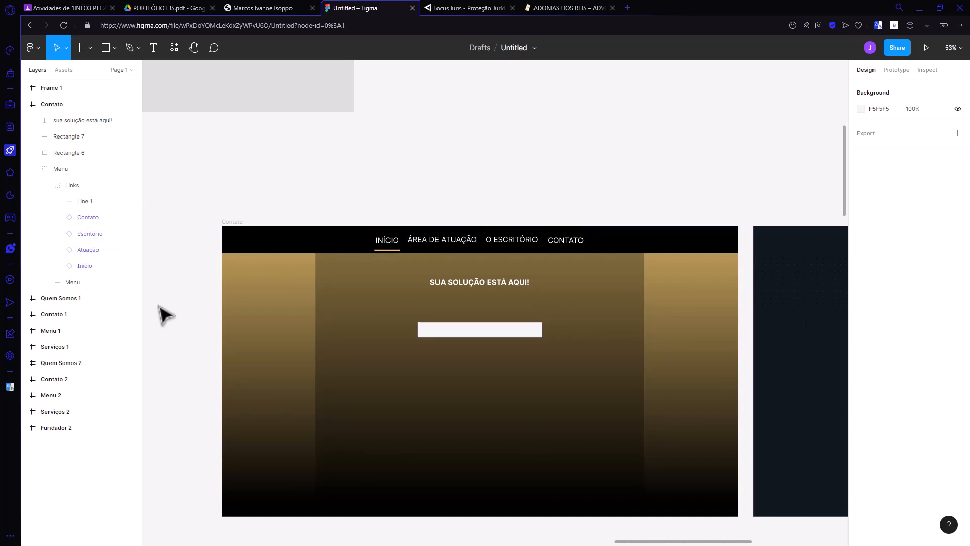
scroll(155, 310, up, 2)
scroll(156, 312, up, 5)
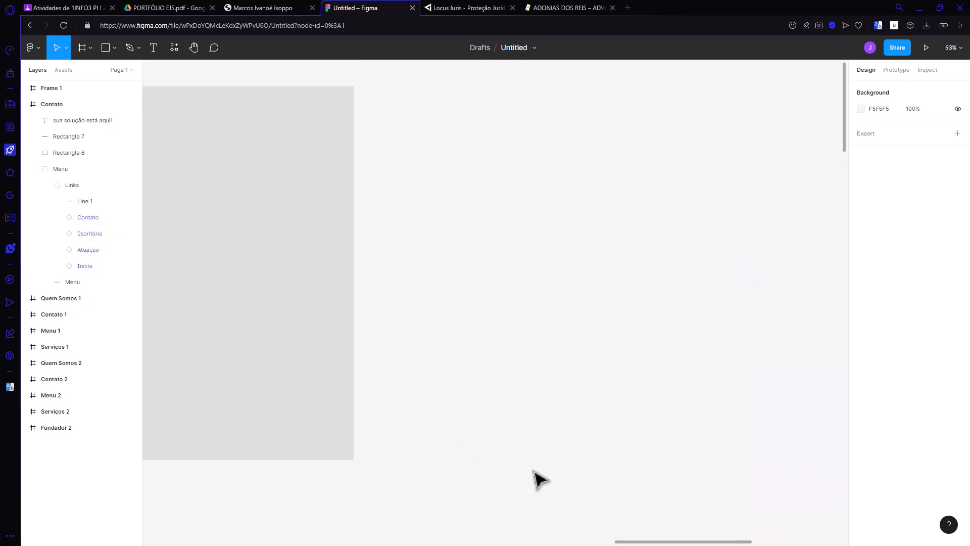
drag(635, 542, 528, 537)
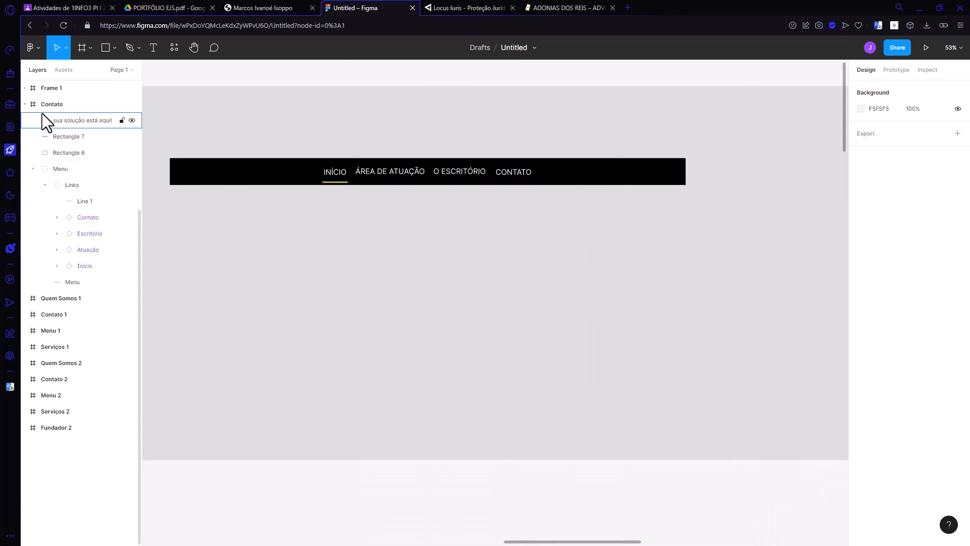
click(25, 88)
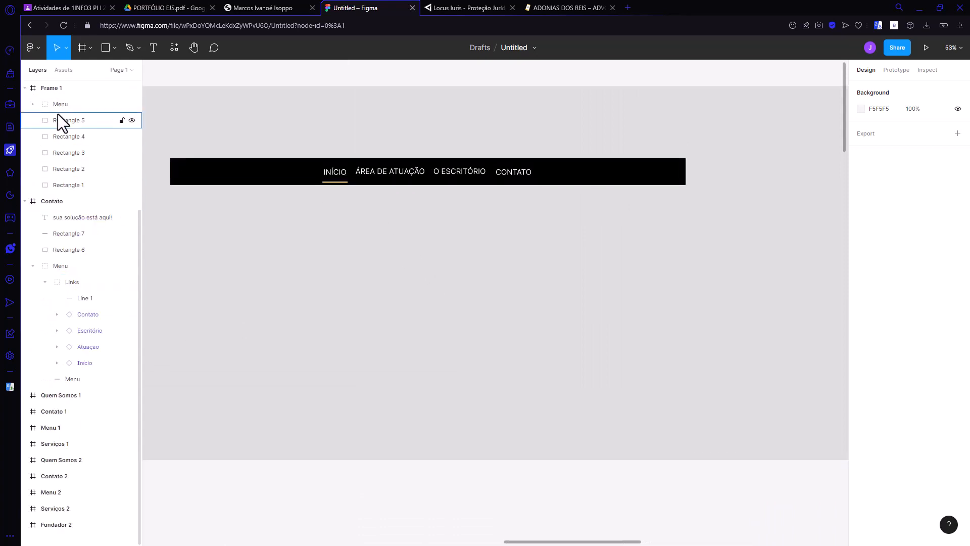
click(33, 104)
click(45, 120)
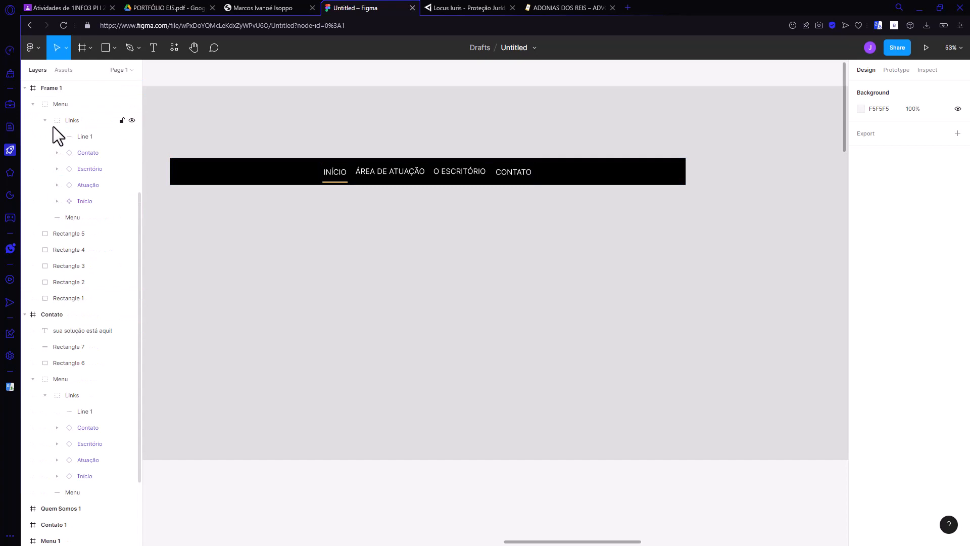
Step: Set the text size of the main Início link component in Frame 1's menu to 24
click(86, 201)
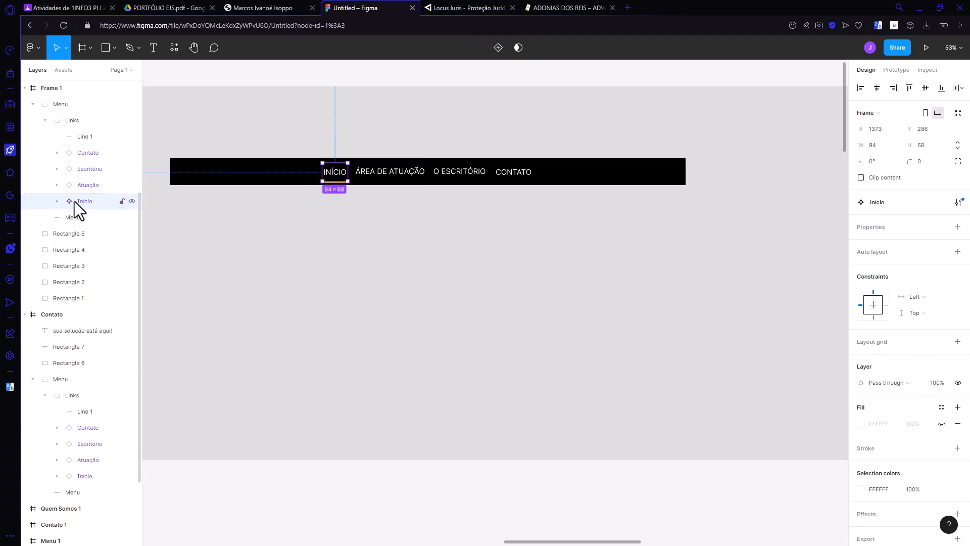
click(57, 201)
click(93, 212)
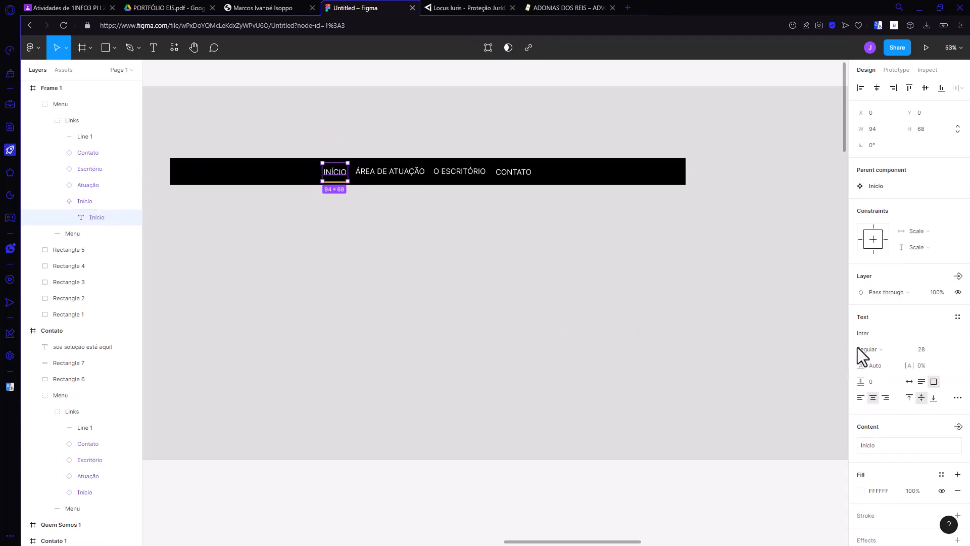
click(945, 350)
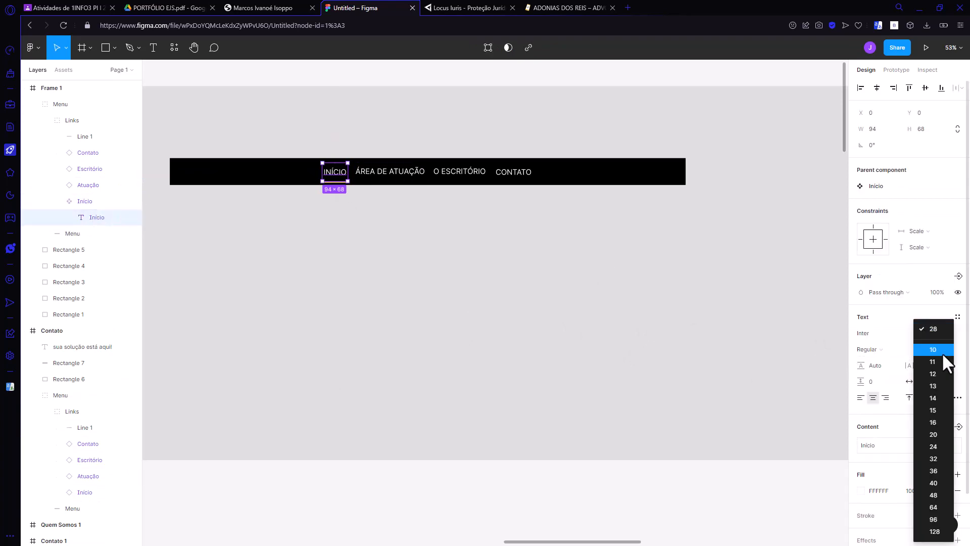
click(941, 448)
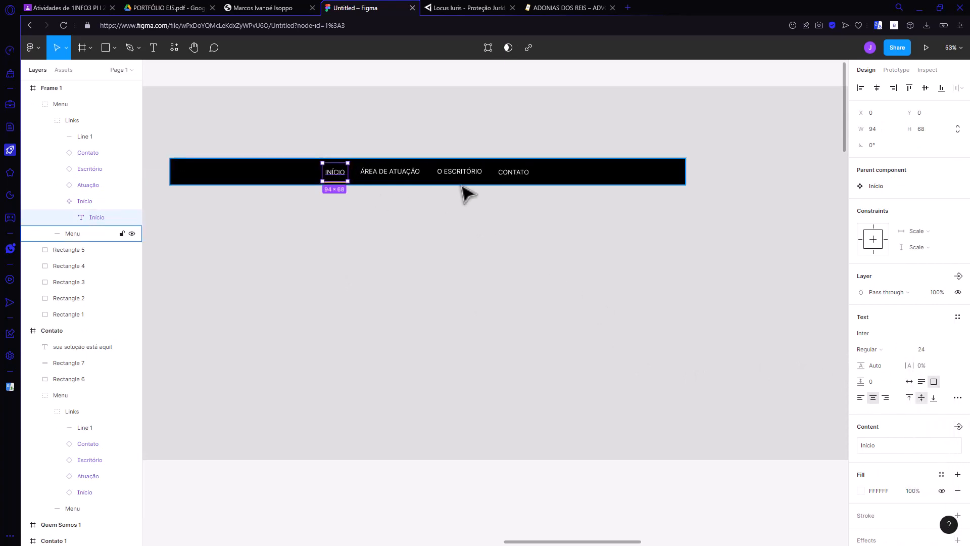
Step: Shorten the gold underline below INÍCIO in Frame 1's menu to about 68 wide, matching the word's width
scroll(284, 389, down, 5)
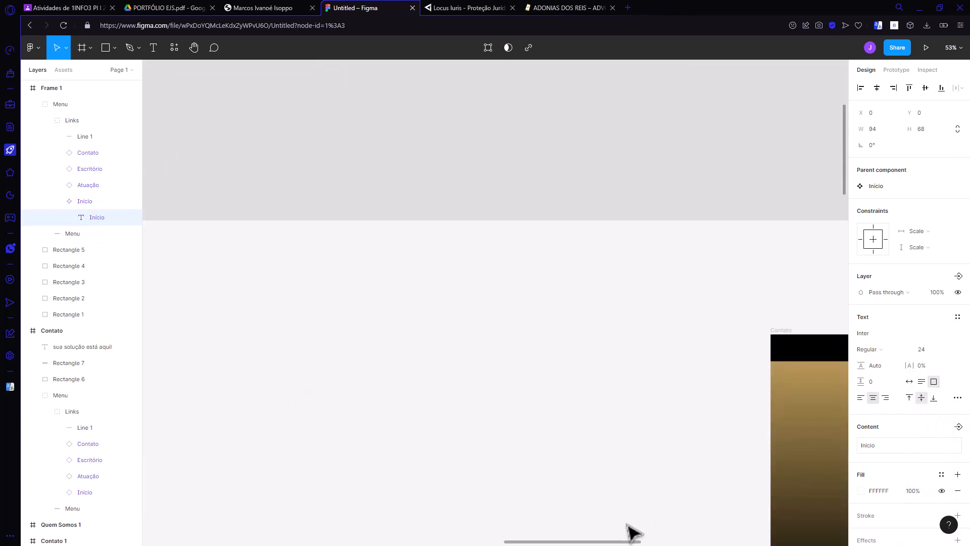
drag(615, 541, 725, 543)
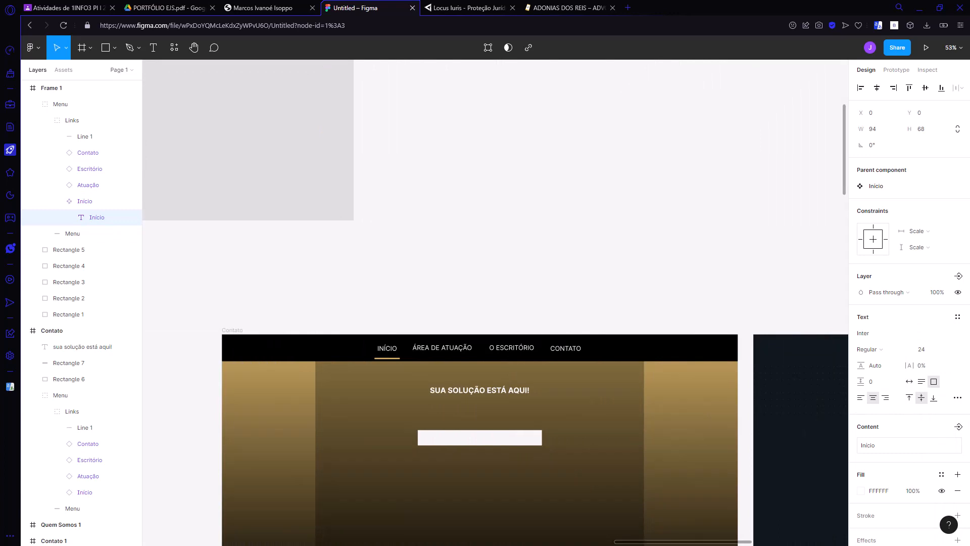
scroll(639, 439, left, 4)
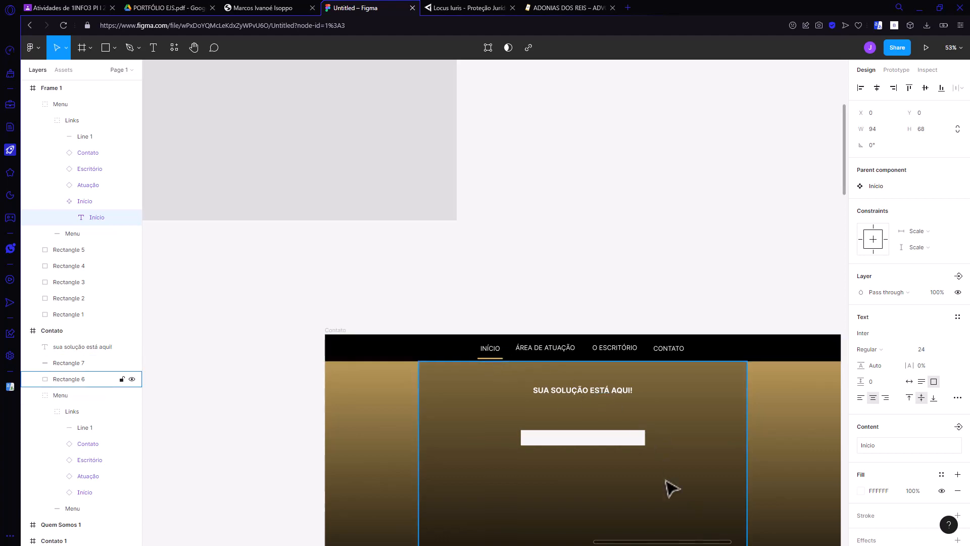
drag(669, 539, 573, 536)
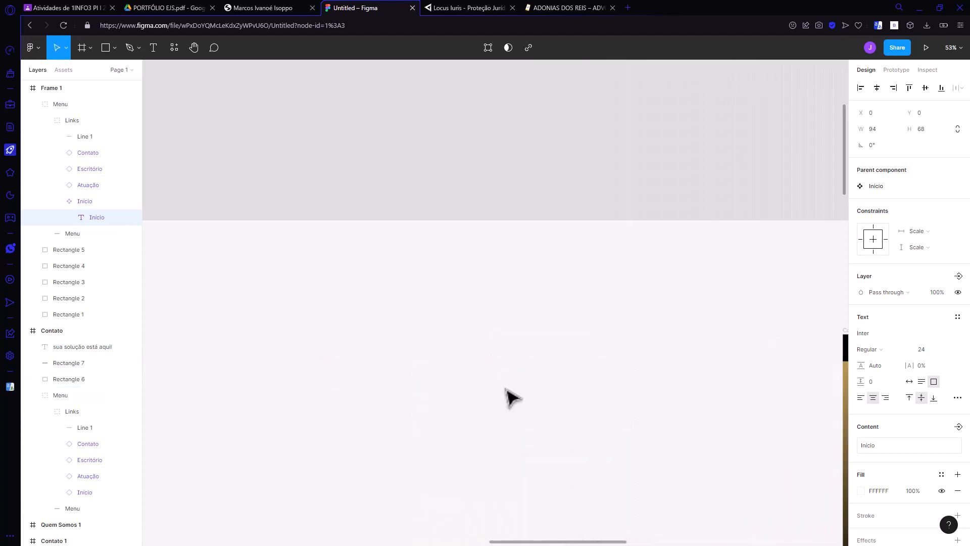
scroll(509, 396, up, 3)
scroll(510, 396, up, 3)
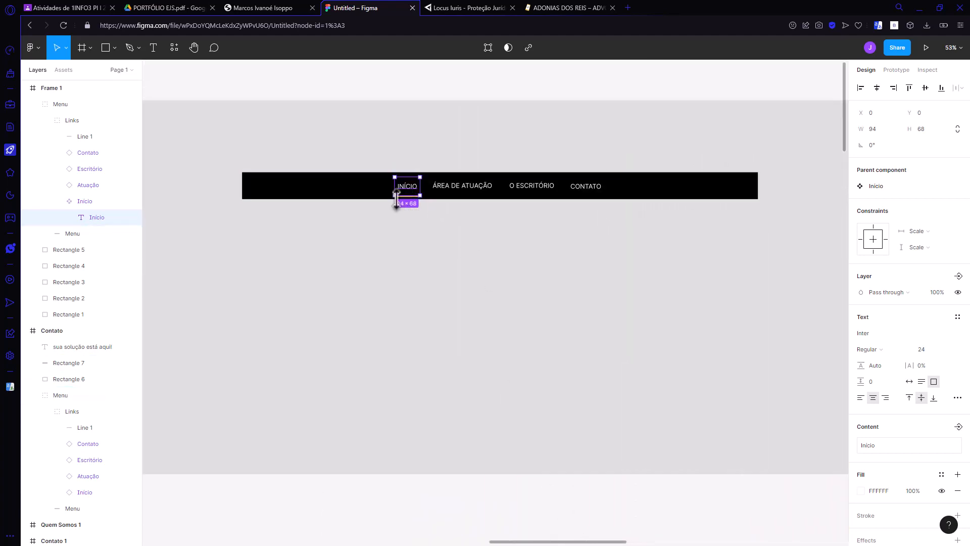
click(81, 136)
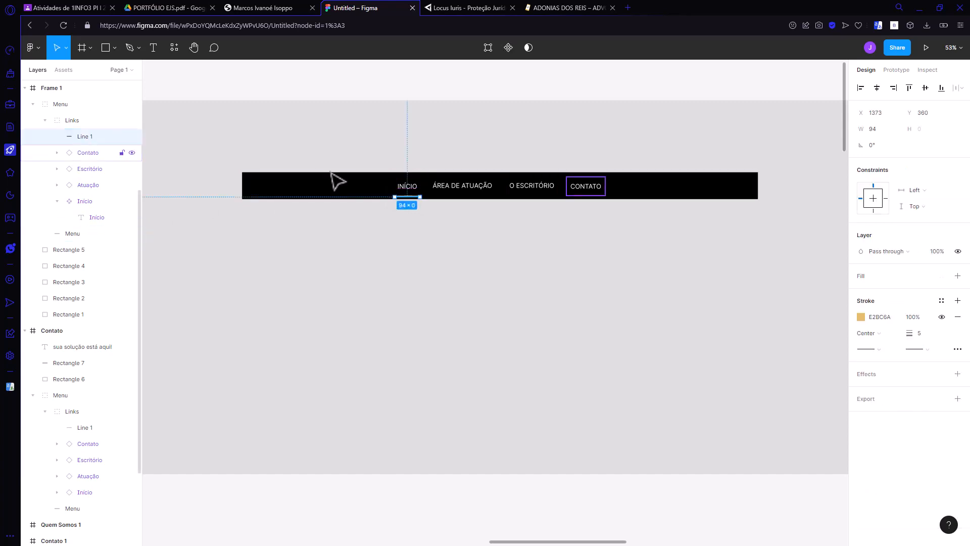
scroll(426, 196, up, 5)
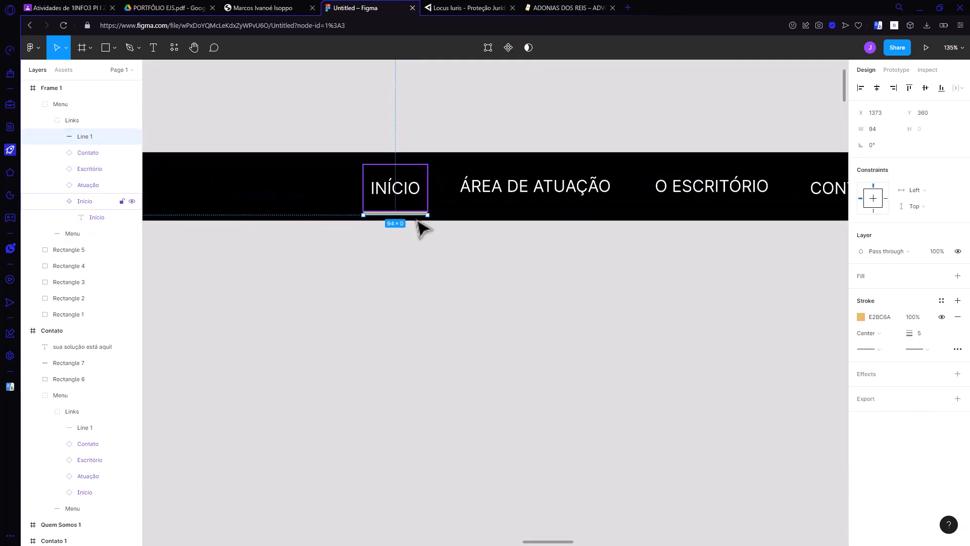
drag(424, 214, 372, 215)
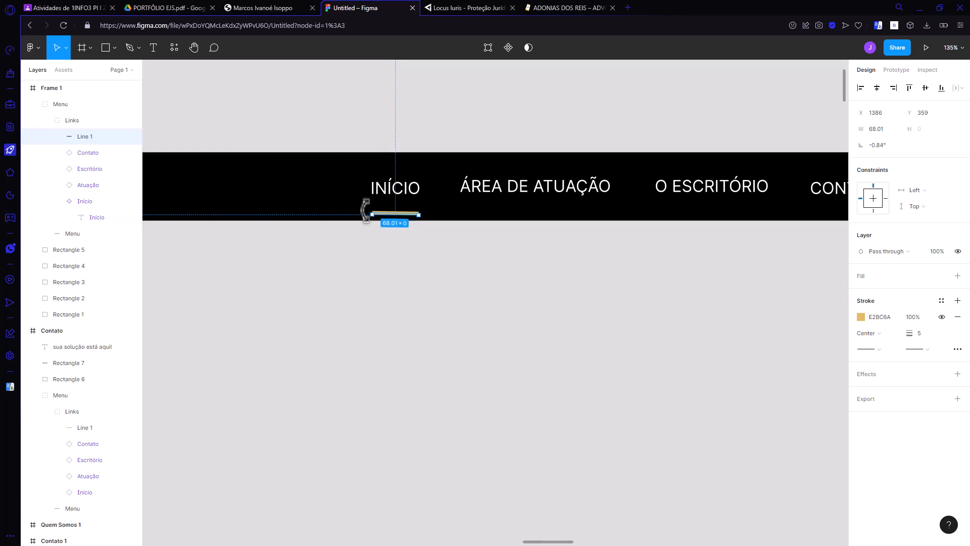
click(366, 275)
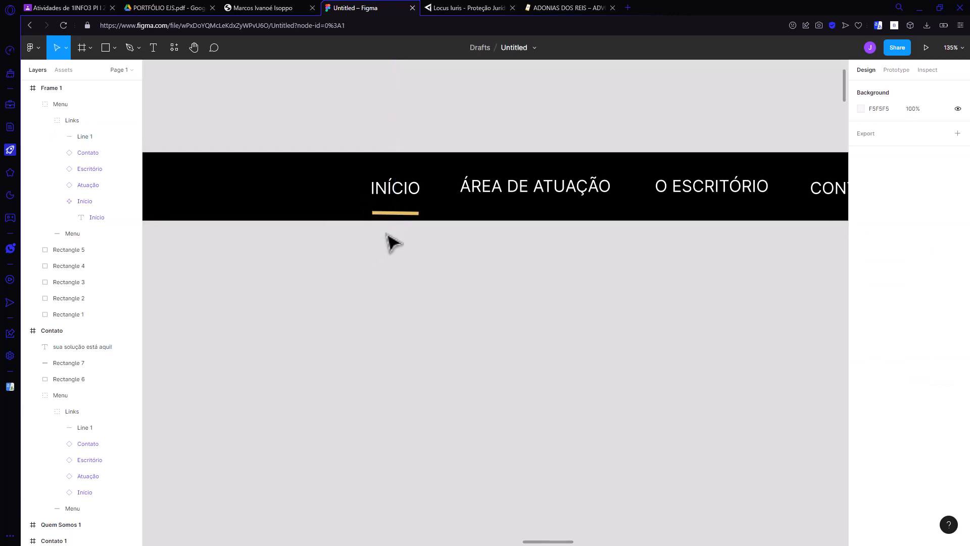
Step: Straighten the gold underline below INÍCIO in Frame 1 to 0° with a width of about 65
click(411, 215)
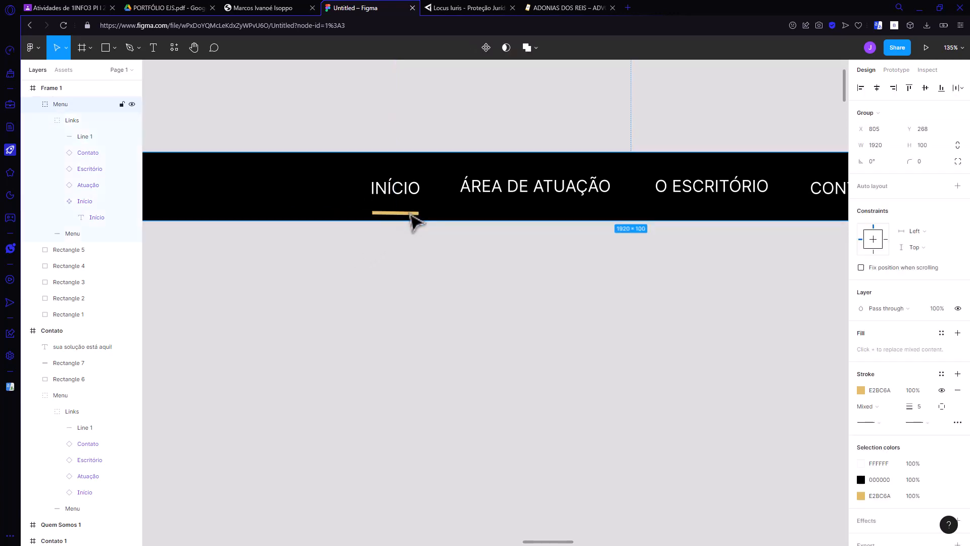
double_click(409, 215)
click(96, 136)
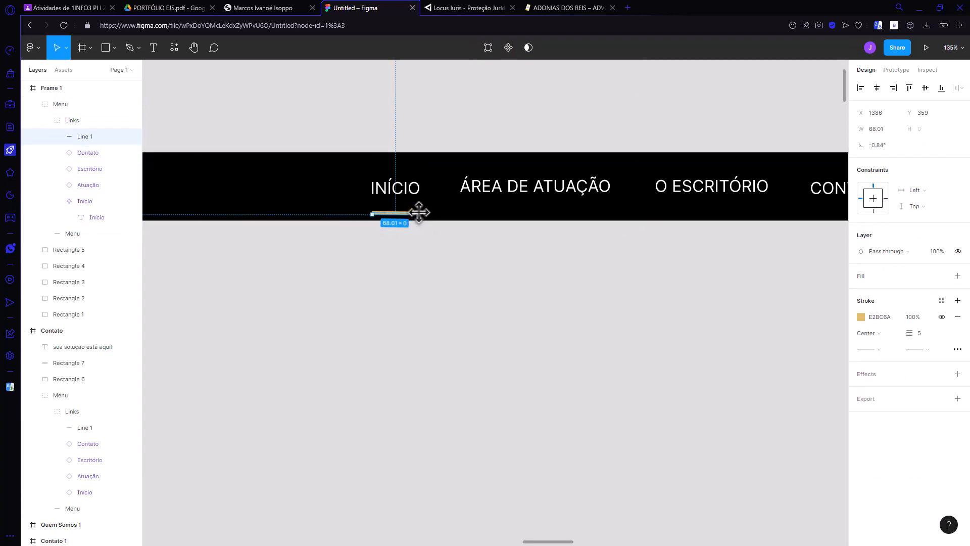
drag(419, 212, 417, 215)
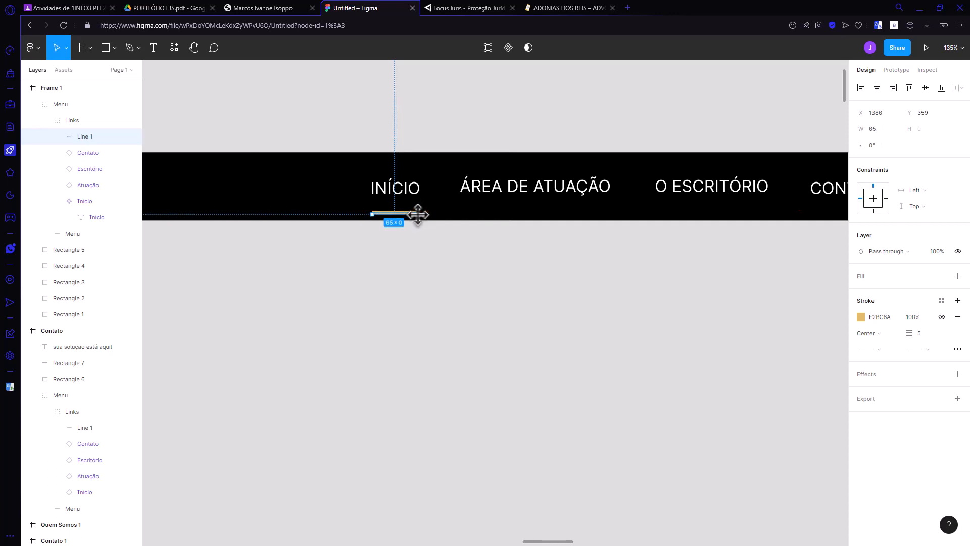
click(418, 263)
Step: Examine the INÍCIO underline in the Contato frame's menu to check whether the edits in Frame 1 carried over
ctrl+scroll(310, 286, down, 5)
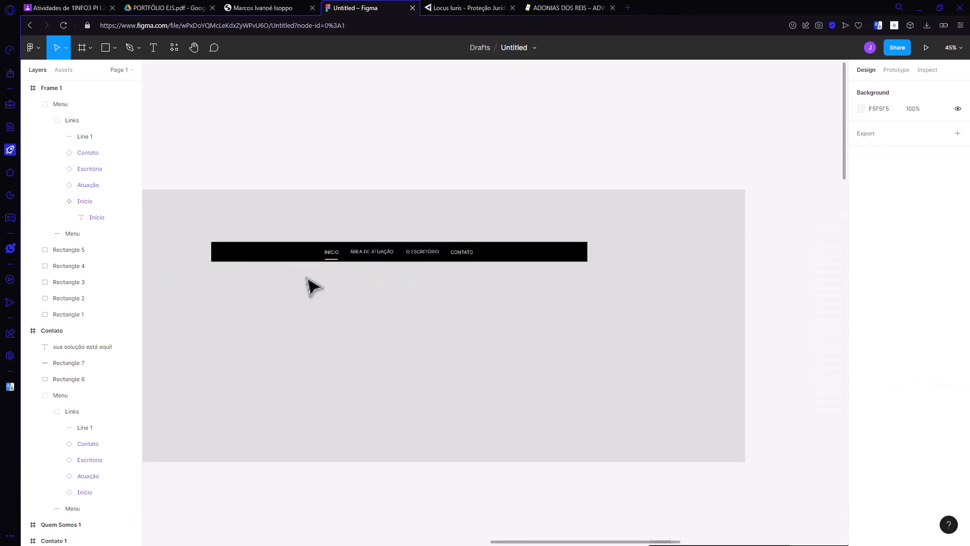
ctrl+scroll(310, 286, down, 1)
scroll(424, 299, down, 8)
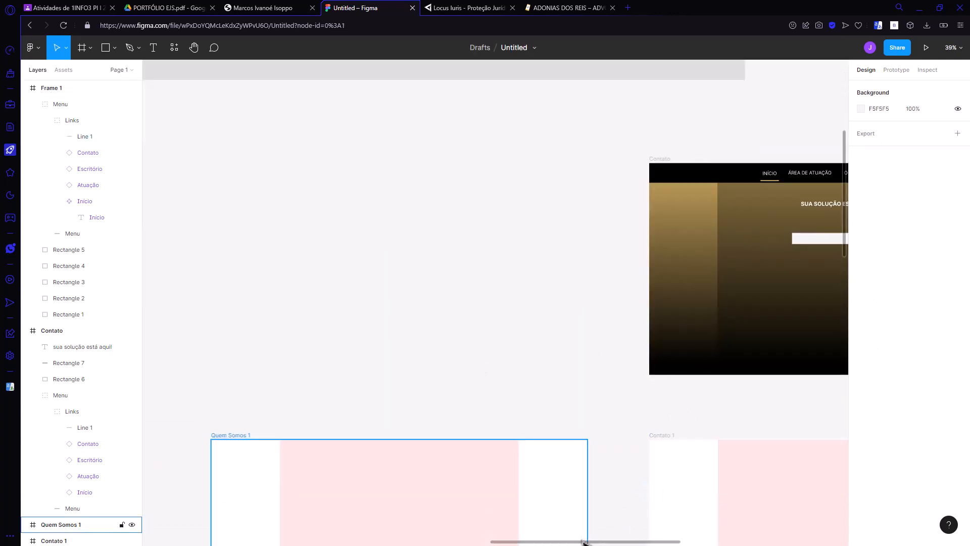
scroll(584, 542, right, 8)
scroll(410, 275, up, 2)
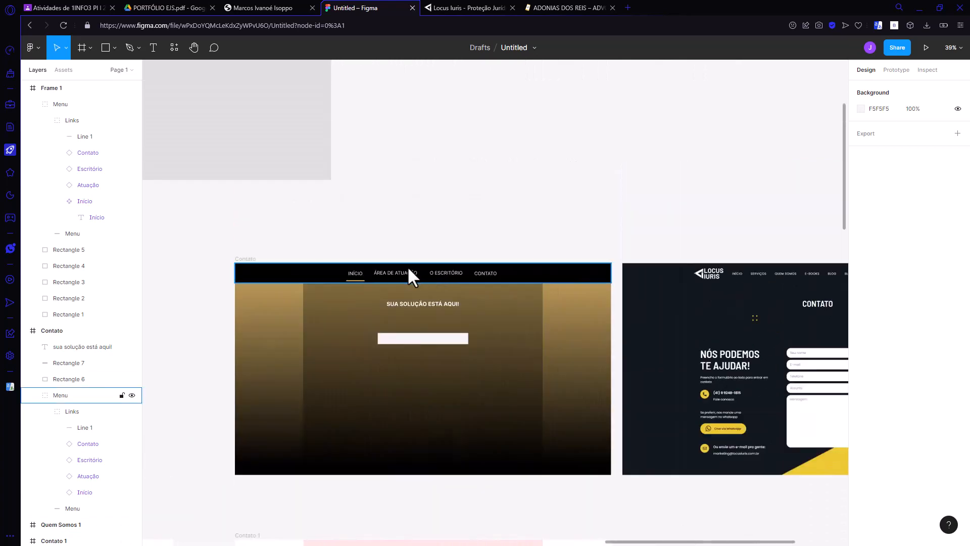
ctrl+scroll(354, 288, up, 5)
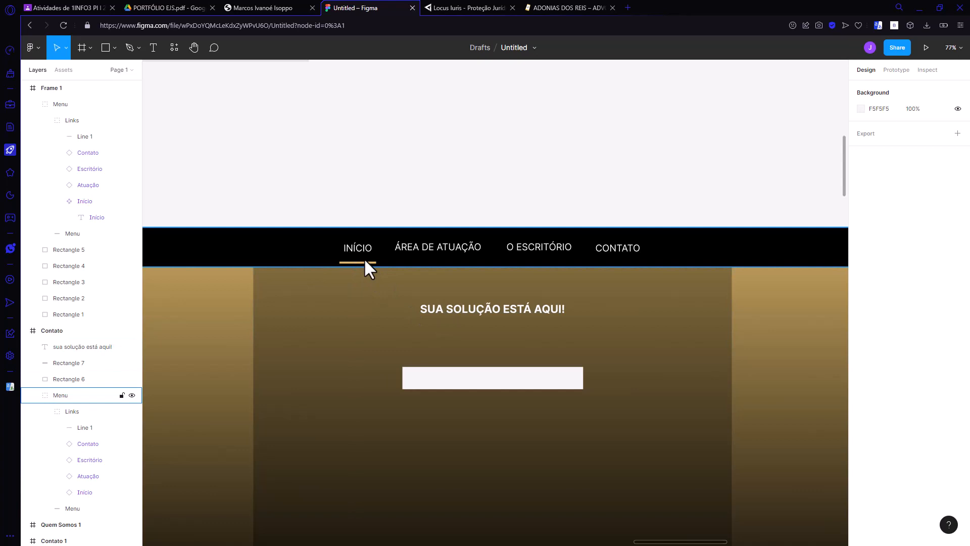
scroll(362, 277, down, 3)
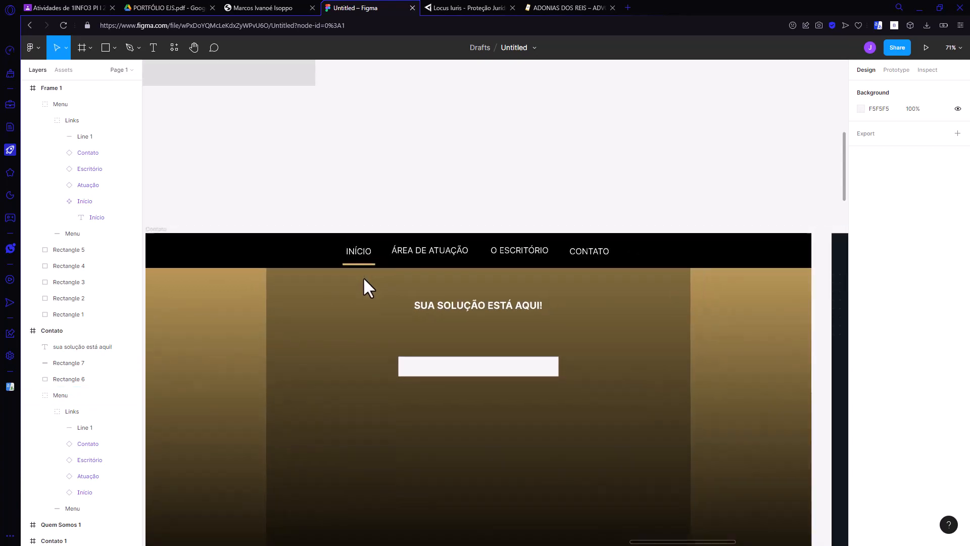
Step: Undo the underline edits and the text size change made to Frame 1's Início link
click(363, 277)
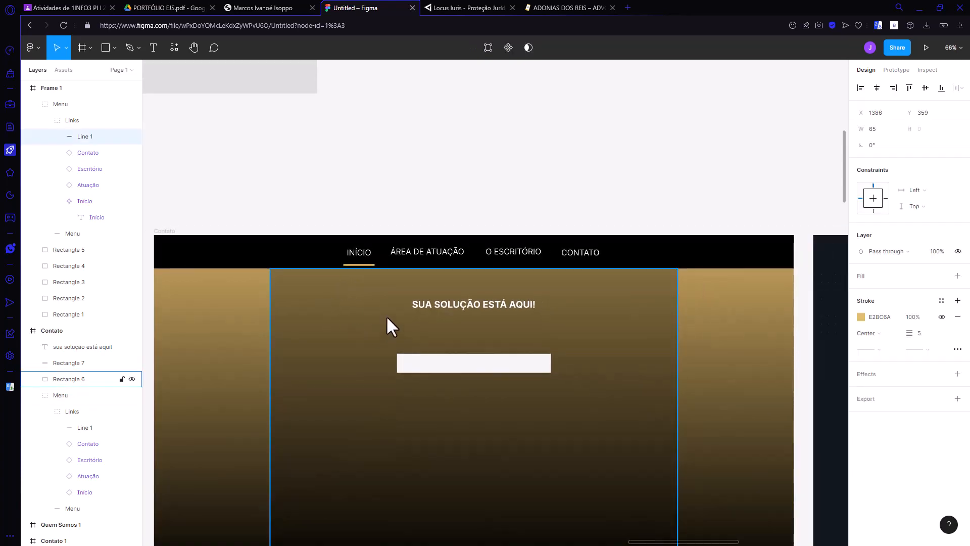
drag(667, 541, 499, 486)
scroll(504, 480, up, 5)
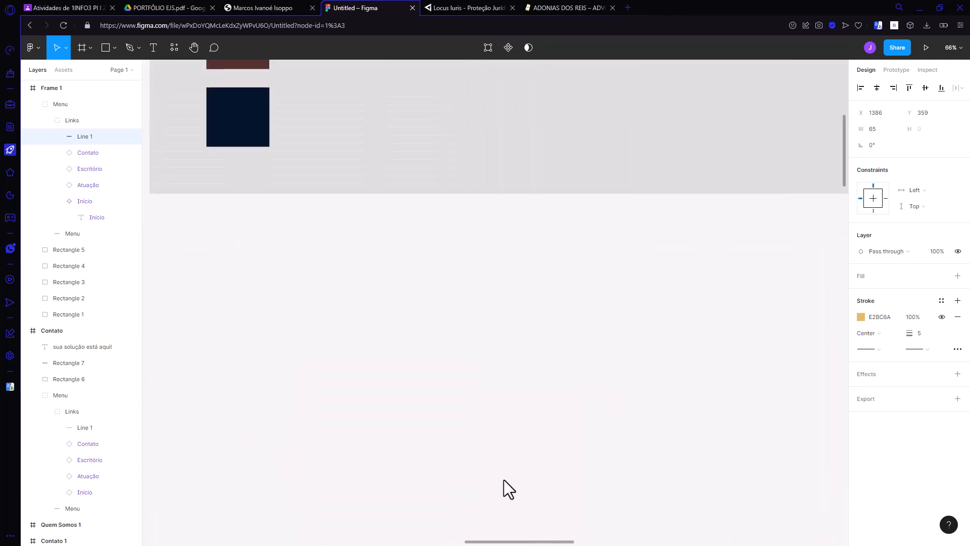
scroll(506, 457, up, 2)
key(Escape)
key(Escape)
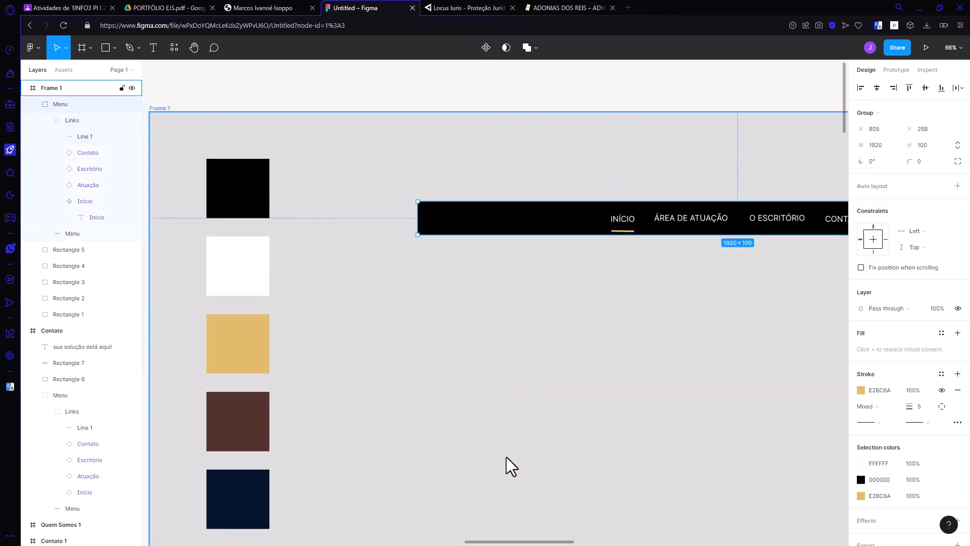
key(ctrl+z)
key(ctrl+z)
key(ctrl+z)
key(ctrl+z)
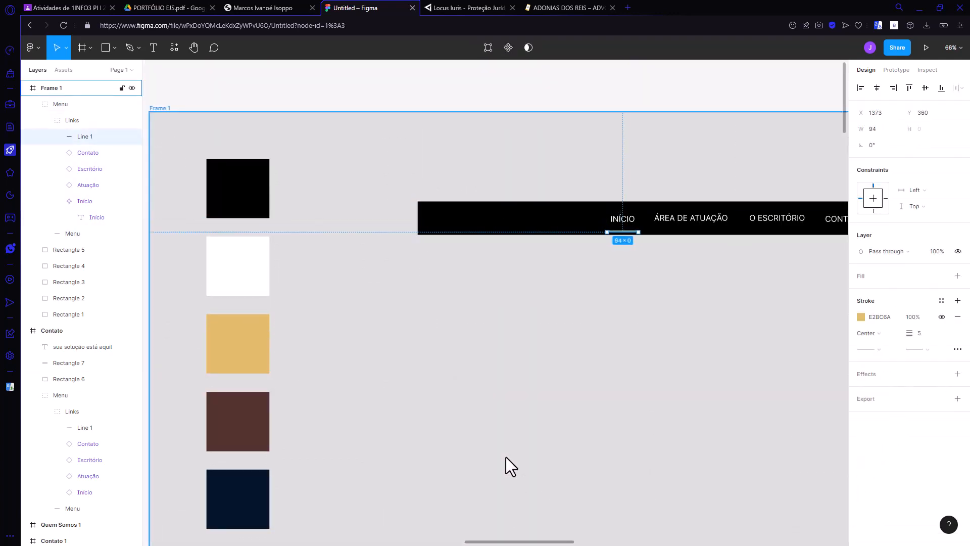
key(ctrl+z)
key(ctrl+z)
key(ctrl+z)
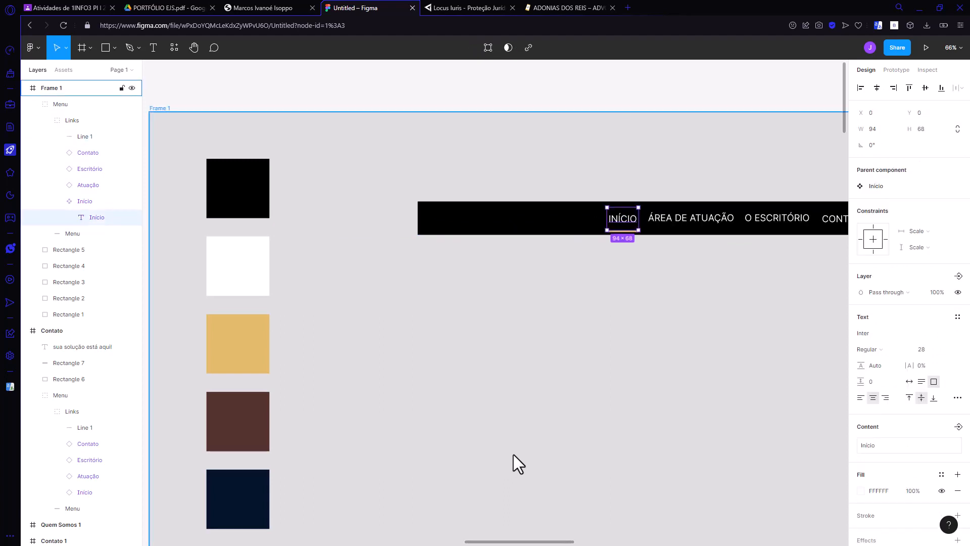
Step: Set the Início component's text size in Frame 1 to 24 again and deselect it
click(944, 350)
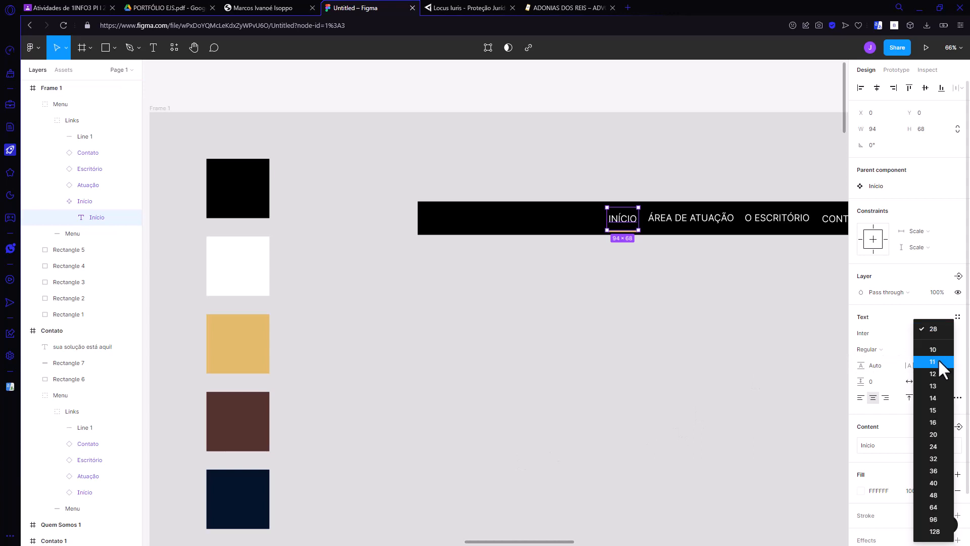
click(933, 447)
click(697, 348)
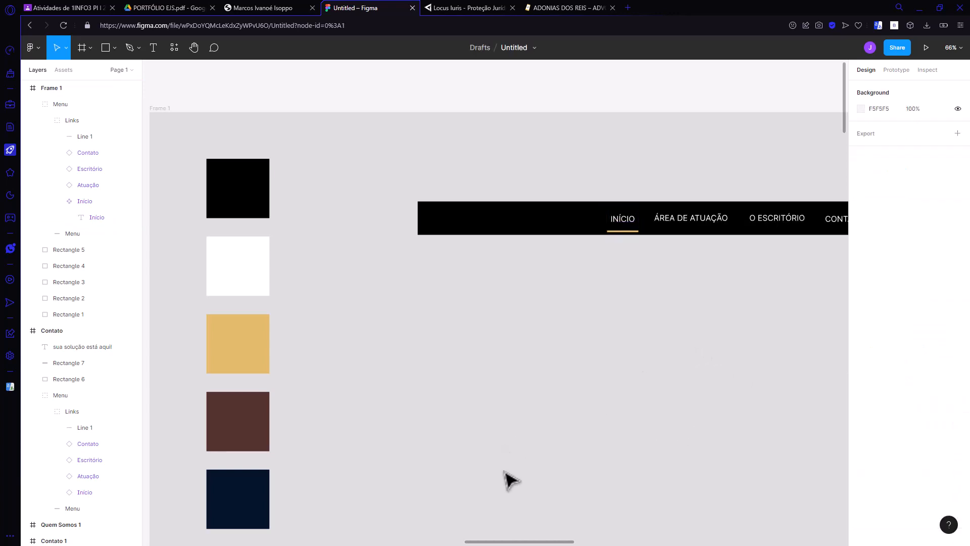
Step: Collapse the Início component, the Links group and the Menu group in Frame 1's layer tree
drag(500, 542, 621, 541)
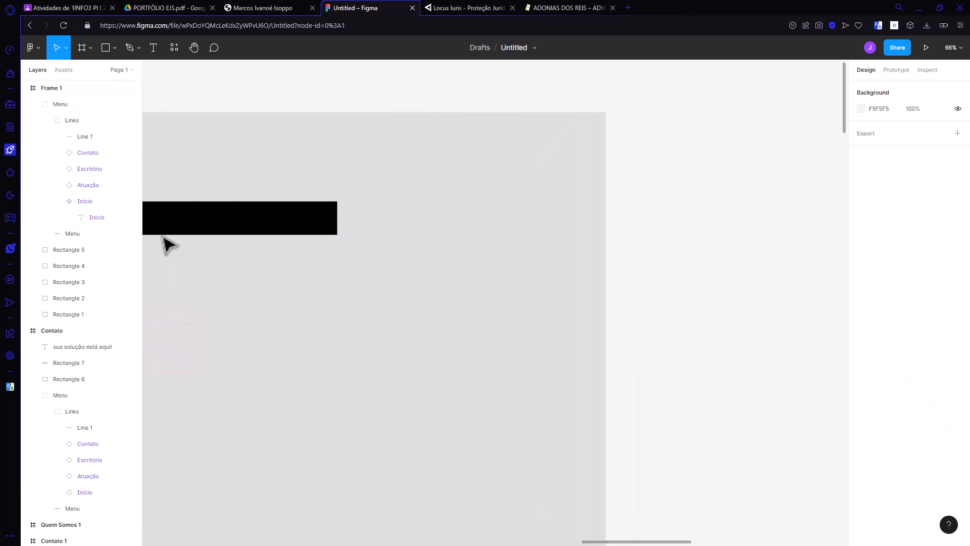
click(57, 201)
click(45, 120)
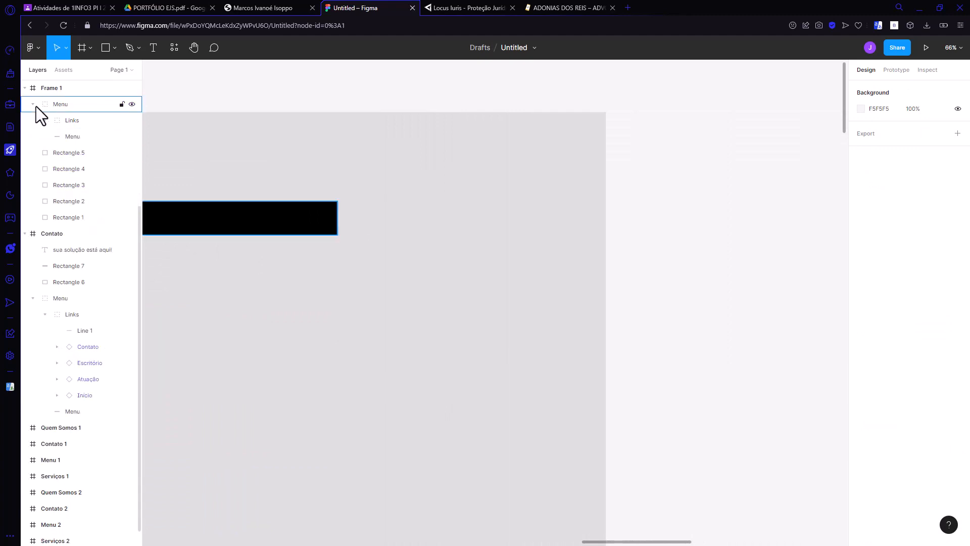
click(33, 104)
Step: Collapse the Links and Menu groups in the Contato frame's layer tree
scroll(389, 305, down, 10)
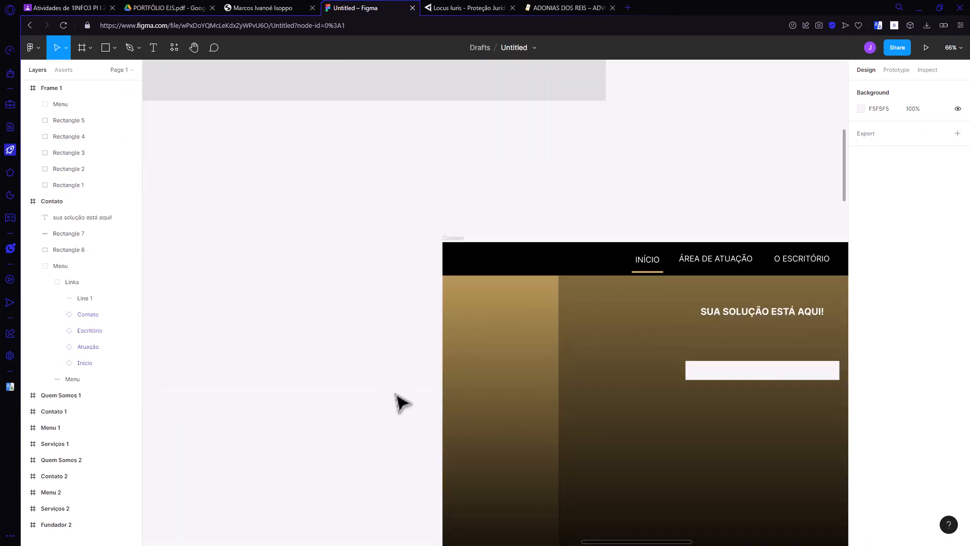
drag(604, 541, 650, 541)
scroll(541, 464, down, 3)
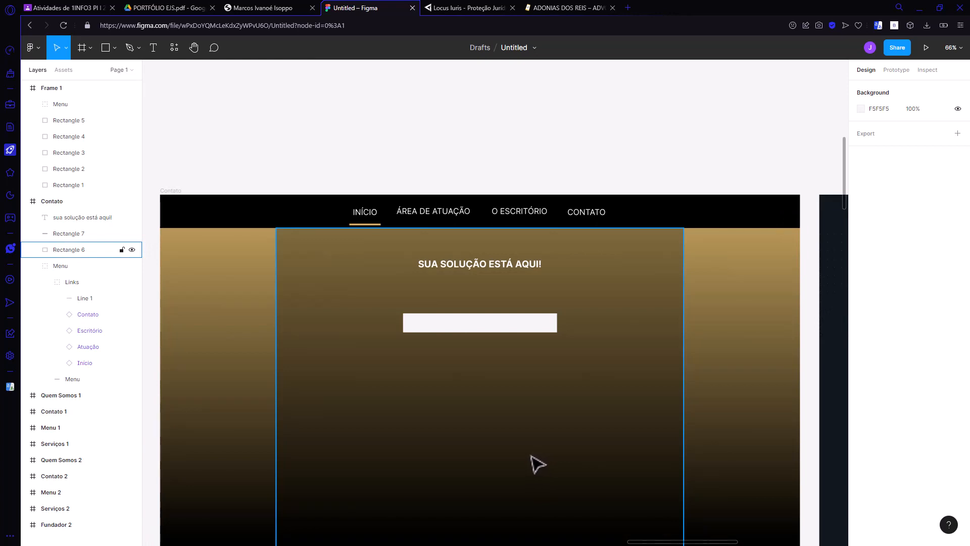
scroll(537, 465, down, 2)
scroll(533, 468, down, 1)
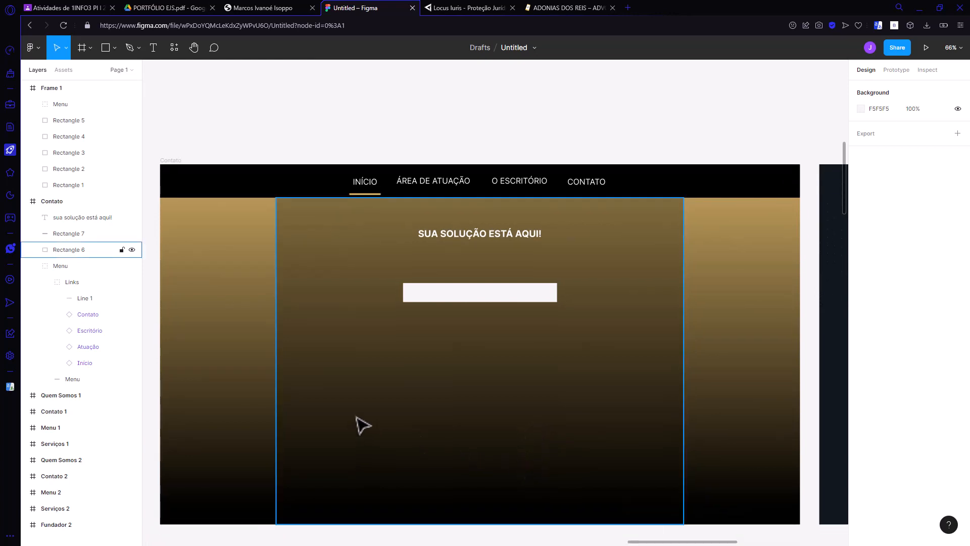
click(45, 282)
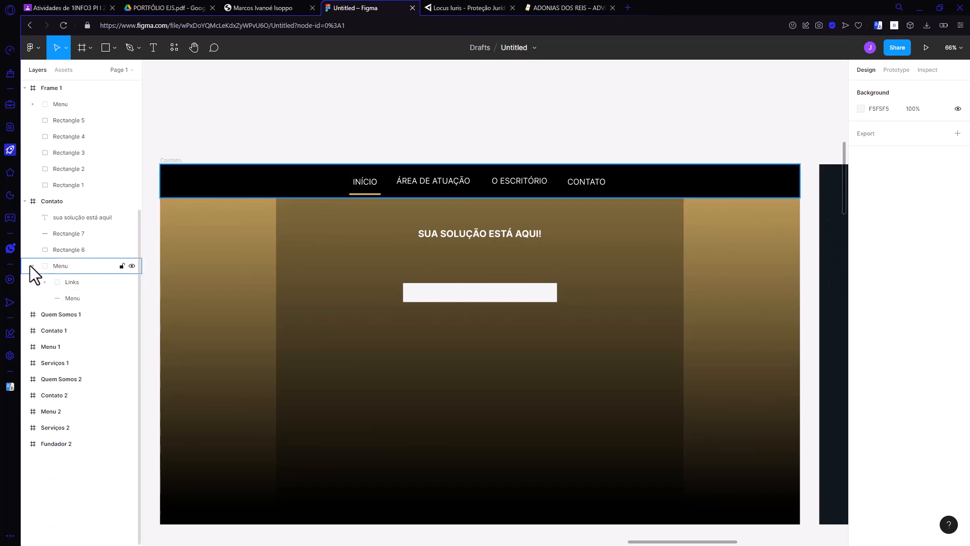
click(33, 265)
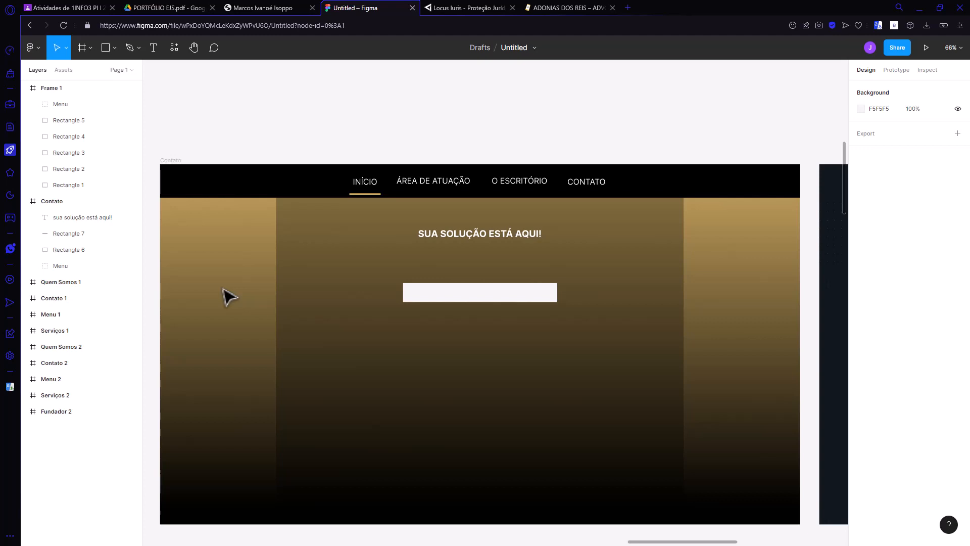
Step: Compare the Contato frame with the Locus Iuris contact page reference beside it
ctrl+scroll(370, 324, down, 5)
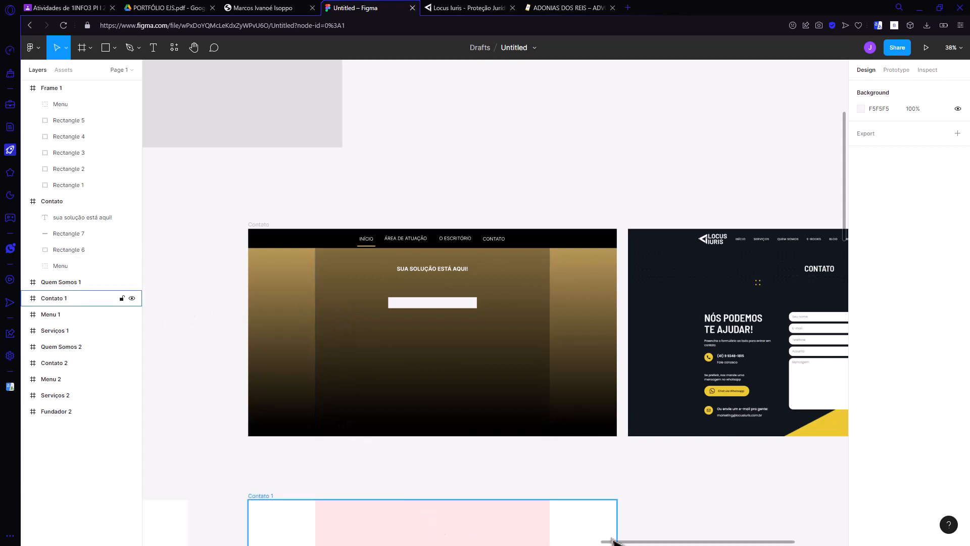
mouse_move(638, 541)
mouse_down()
mouse_move(671, 543)
mouse_move(654, 543)
mouse_up()
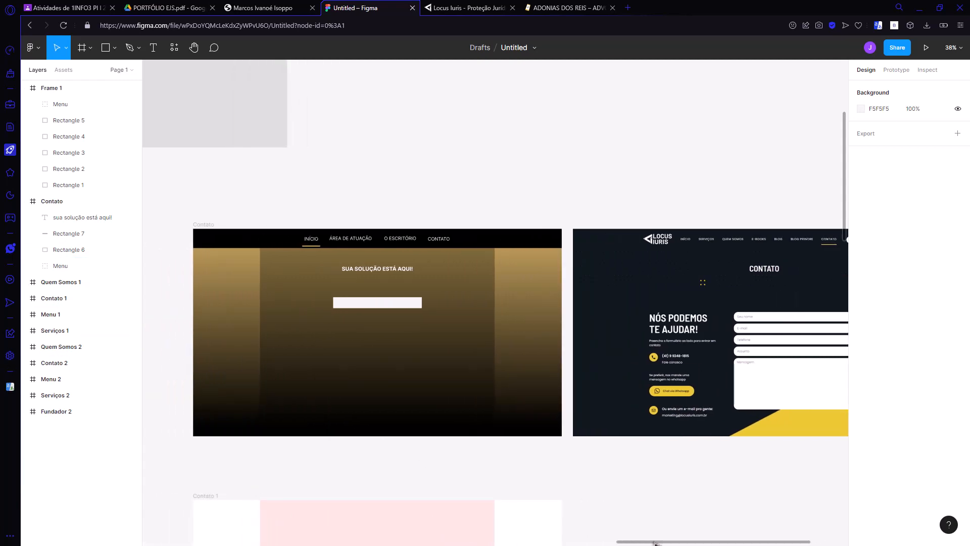